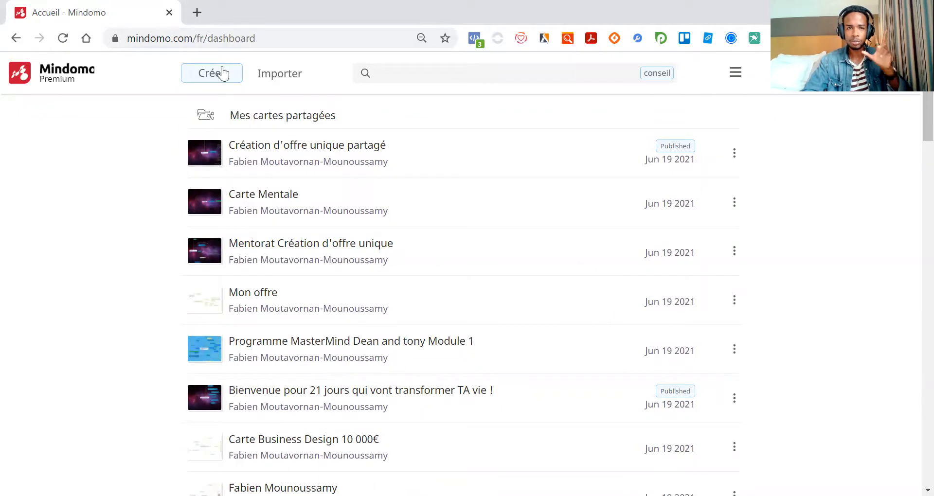
Look through the available map, diagram and model templates for a new document.
{"action": "scroll", "coordinate": [330, 328], "scroll_direction": "down", "scroll_amount": 2}
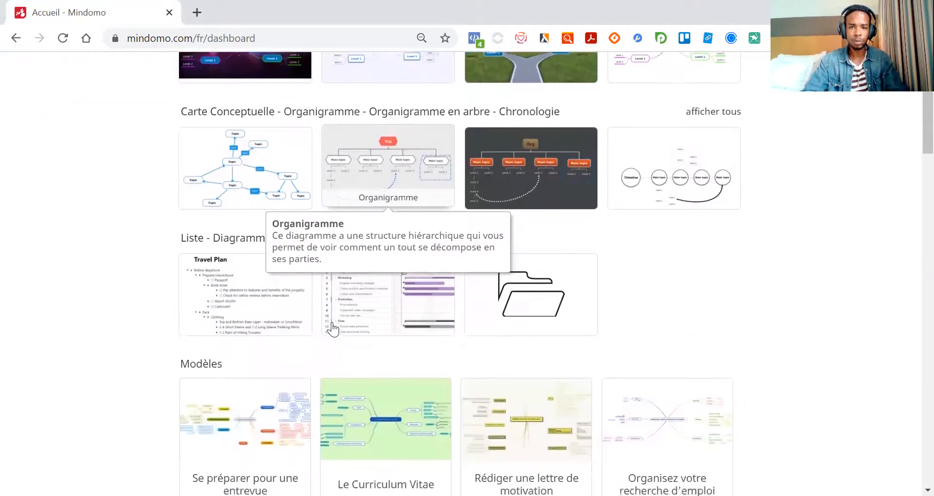
{"action": "scroll", "coordinate": [332, 329], "scroll_direction": "down", "scroll_amount": 6}
{"action": "scroll", "coordinate": [333, 324], "scroll_direction": "down", "scroll_amount": 3}
{"action": "scroll", "coordinate": [331, 323], "scroll_direction": "up", "scroll_amount": 6}
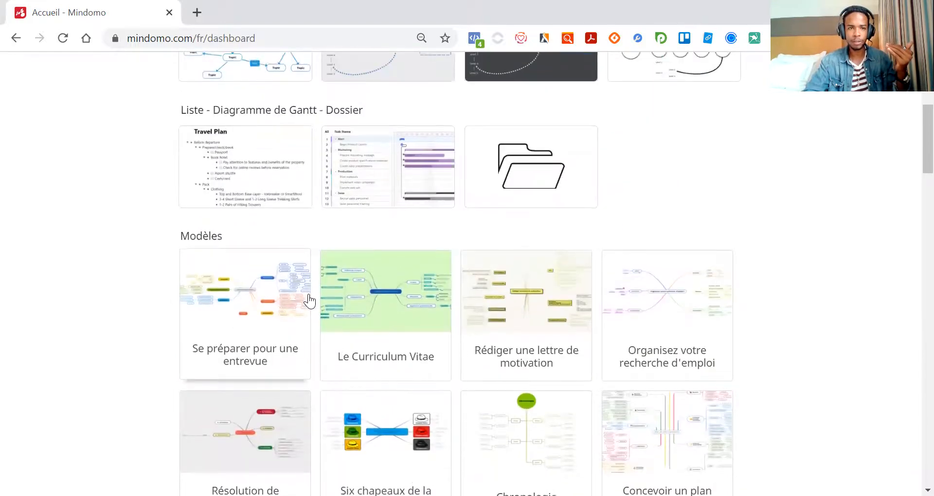
{"action": "scroll", "coordinate": [308, 301], "scroll_direction": "up", "scroll_amount": 4}
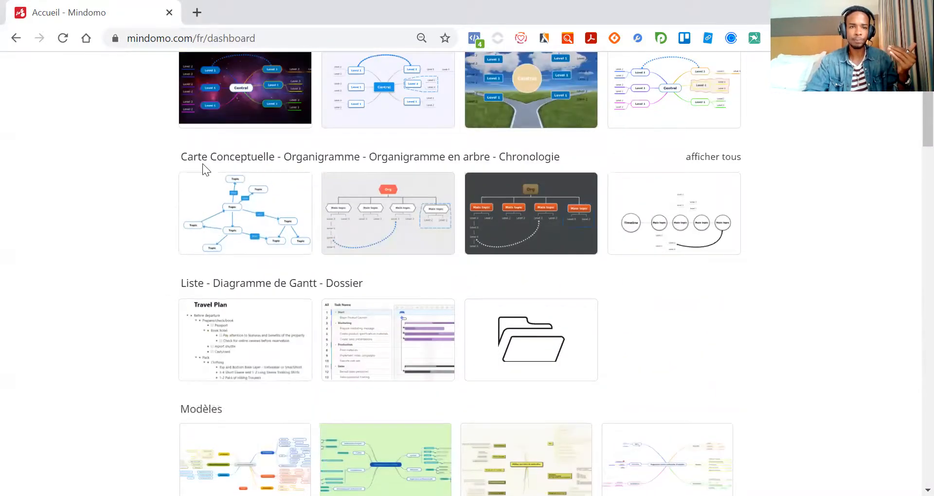
{"action": "scroll", "coordinate": [333, 156], "scroll_direction": "down", "scroll_amount": 6}
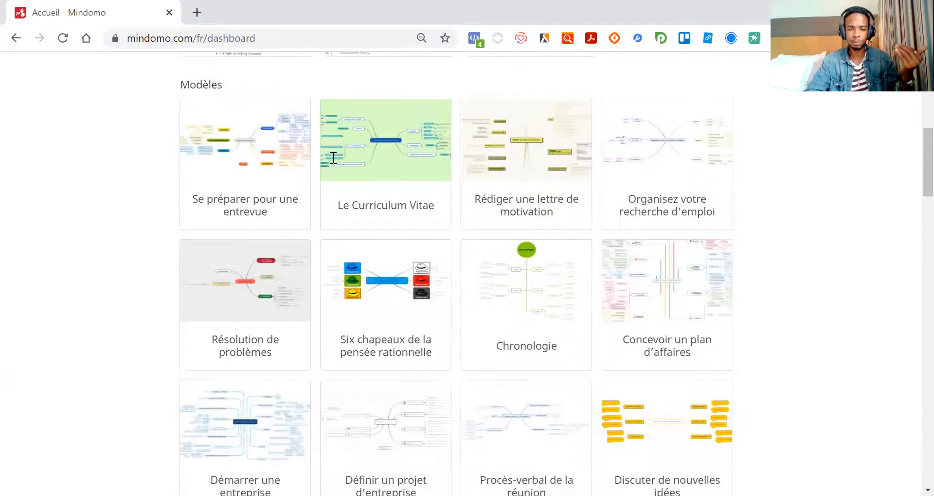
{"action": "scroll", "coordinate": [333, 158], "scroll_direction": "down", "scroll_amount": 9}
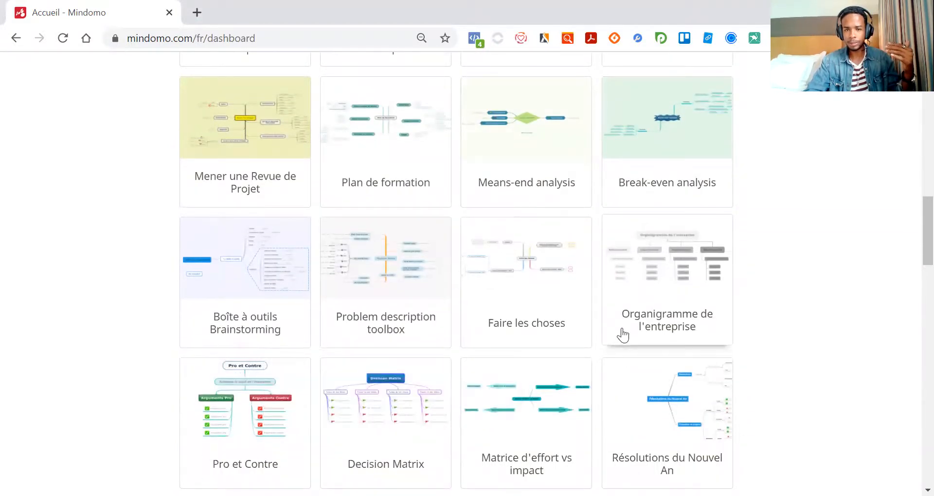
{"action": "scroll", "coordinate": [622, 335], "scroll_direction": "down", "scroll_amount": 3}
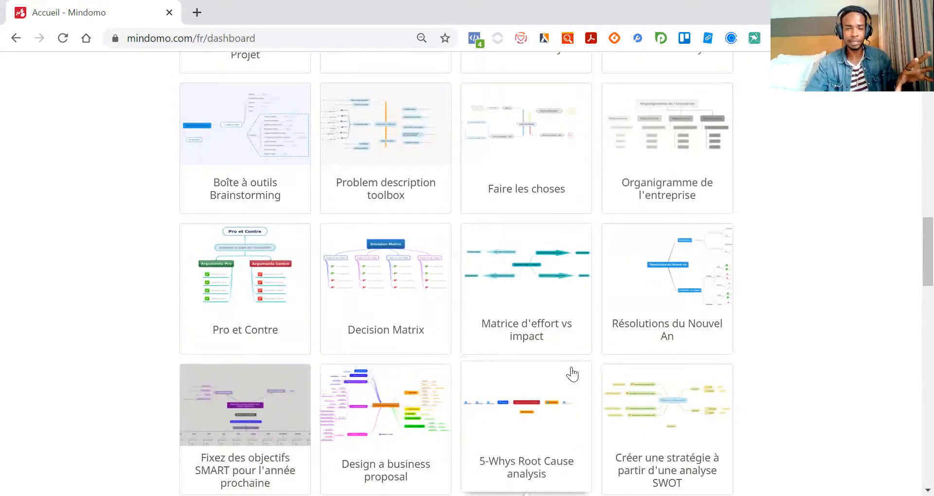
{"action": "scroll", "coordinate": [573, 374], "scroll_direction": "up", "scroll_amount": 15}
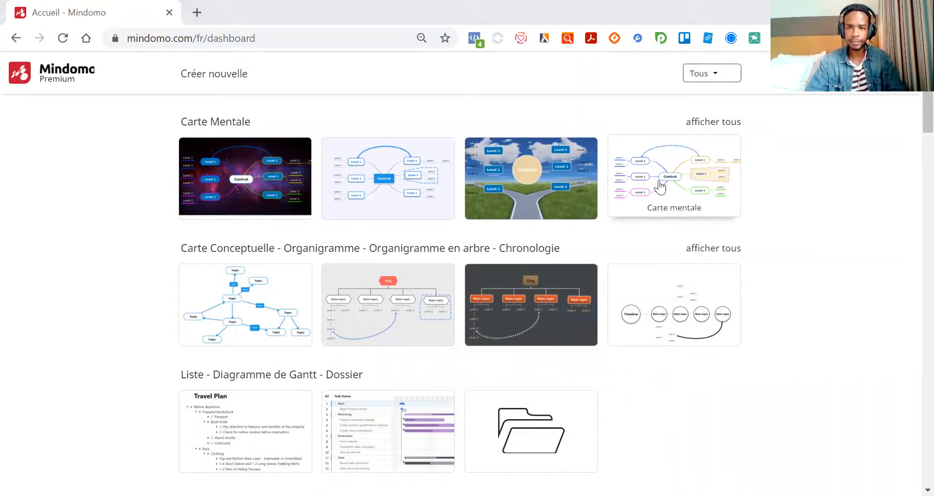
Create a blank mind map (Carte mentale vierge) and rename its central topic "Faire des vidéos youtube".
{"action": "mouse_move", "coordinate": [659, 184]}
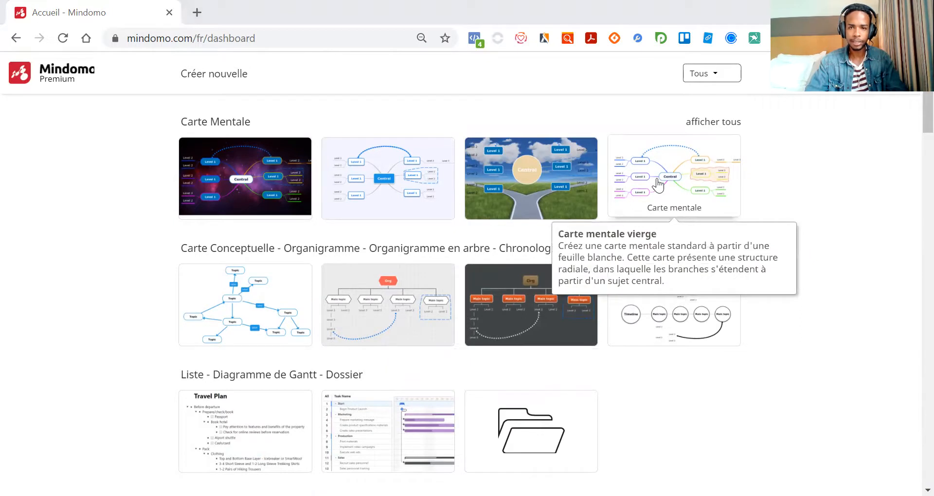
{"action": "left_click", "coordinate": [659, 183]}
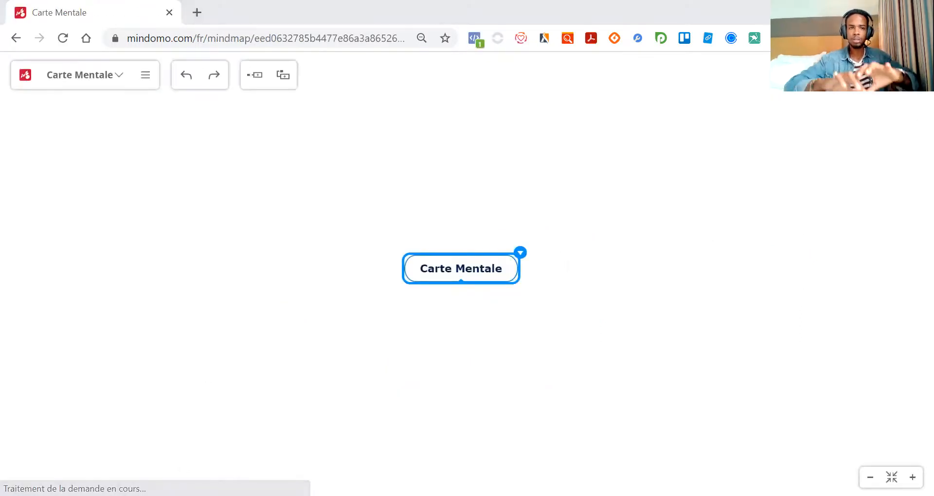
{"action": "double_click", "coordinate": [465, 269]}
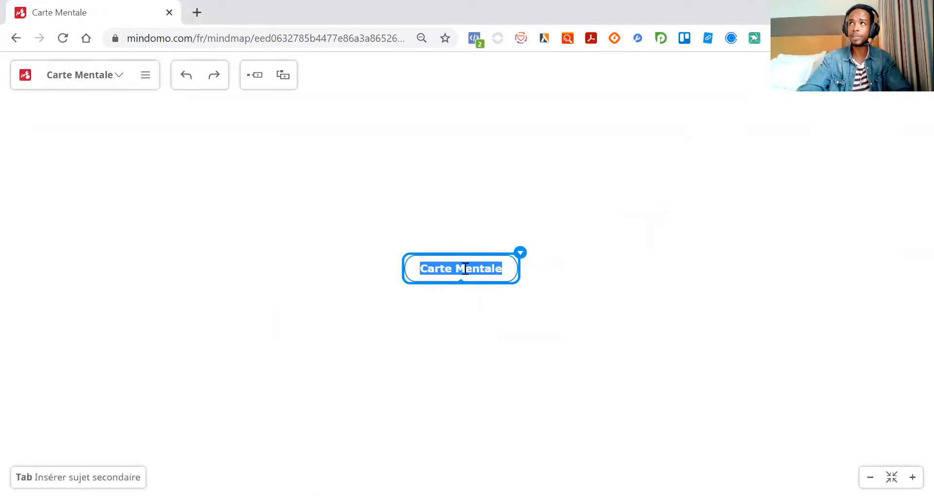
{"action": "type", "text": "Faire des vidéos youtube"}
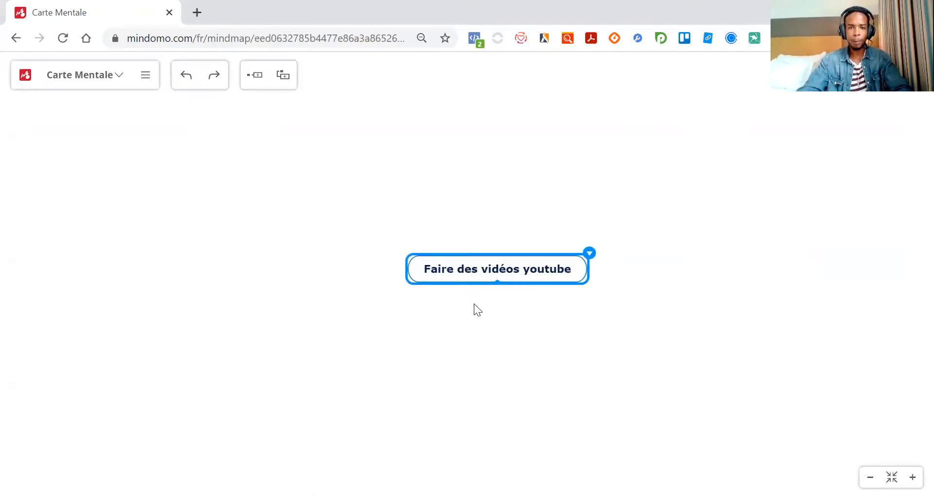
{"action": "left_click", "coordinate": [476, 306]}
{"action": "left_click", "coordinate": [436, 285]}
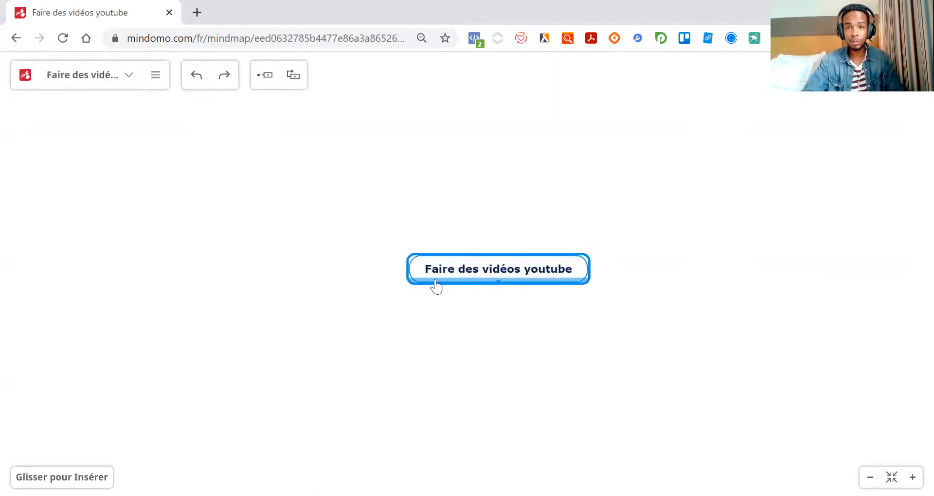
{"action": "left_click", "coordinate": [436, 281]}
{"action": "left_click", "coordinate": [455, 272]}
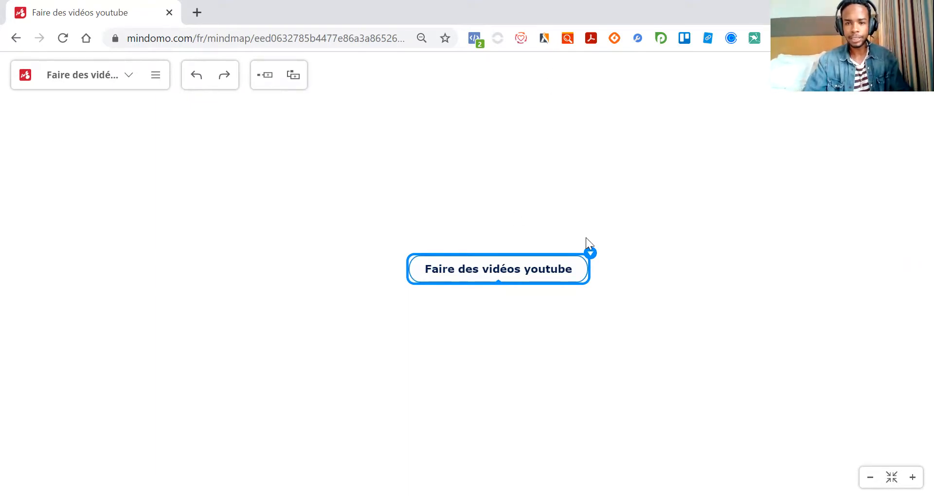
Insert a main topic branching from the central topic with the "Sujet avec le même style" option.
{"action": "left_click", "coordinate": [590, 251]}
{"action": "left_click", "coordinate": [745, 238]}
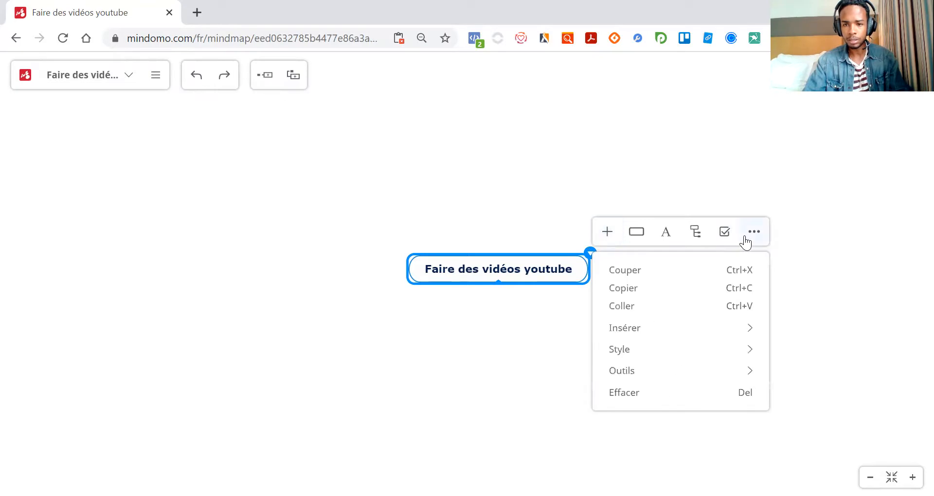
{"action": "left_click", "coordinate": [662, 239]}
{"action": "left_click", "coordinate": [701, 240]}
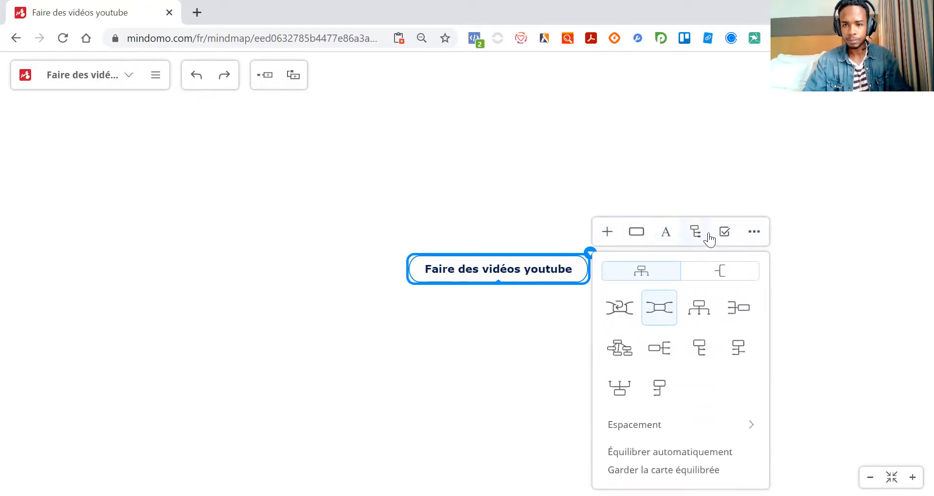
{"action": "left_click", "coordinate": [726, 238]}
{"action": "left_click", "coordinate": [755, 235]}
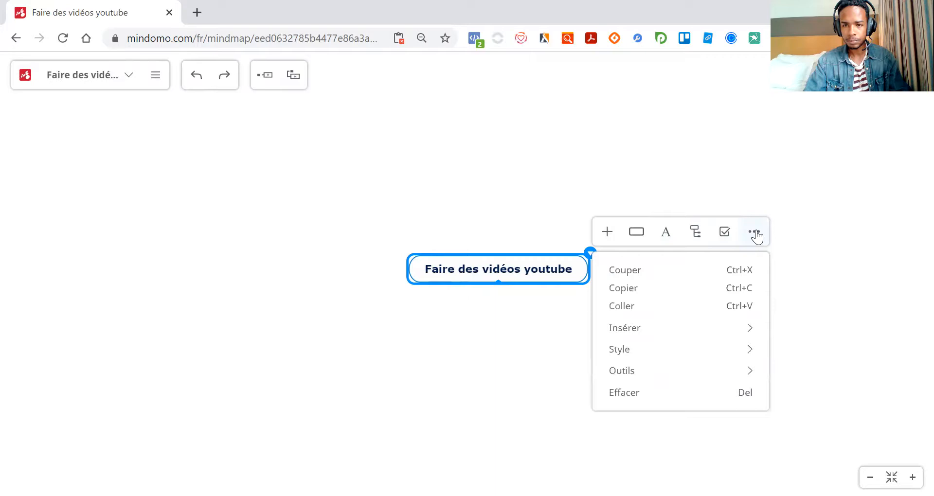
{"action": "left_click", "coordinate": [705, 330]}
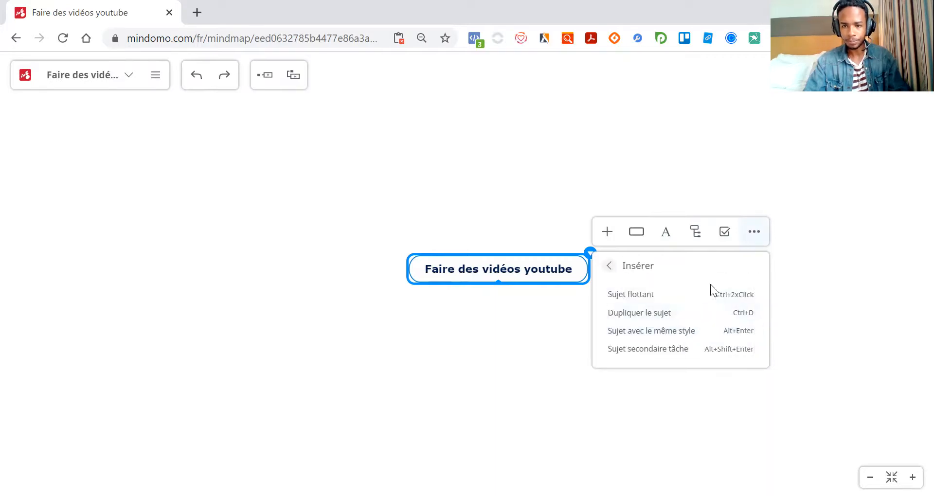
{"action": "left_click", "coordinate": [706, 335]}
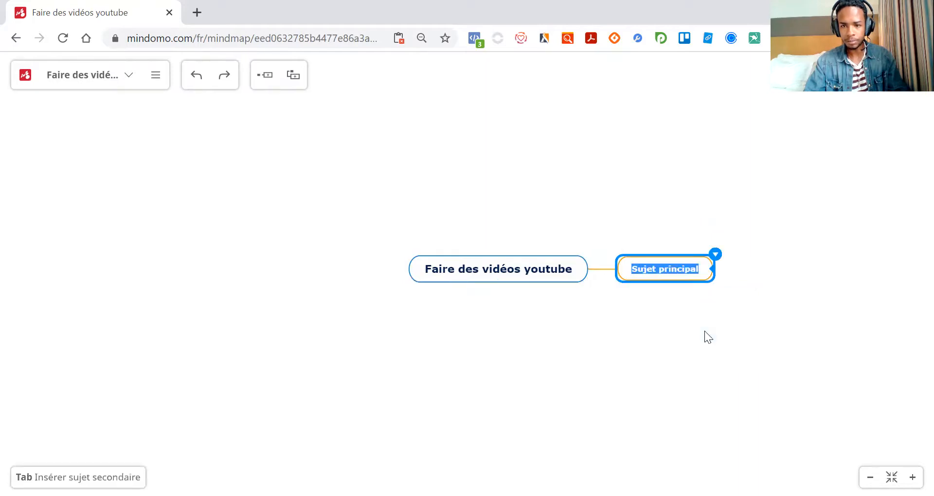
Add two more main topics to the central topic "Faire des vidéos youtube".
{"action": "left_click", "coordinate": [518, 284]}
{"action": "key", "text": "Tab"}
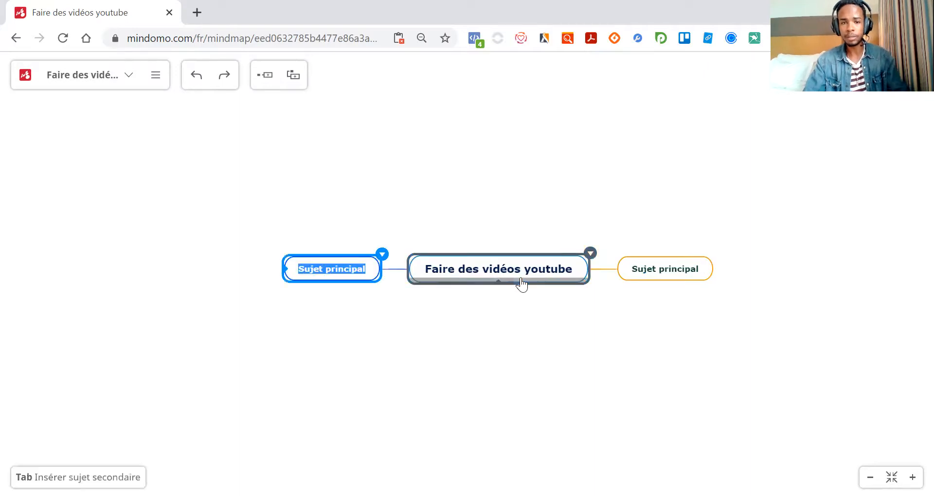
{"action": "left_click", "coordinate": [479, 281]}
{"action": "key", "text": "Tab"}
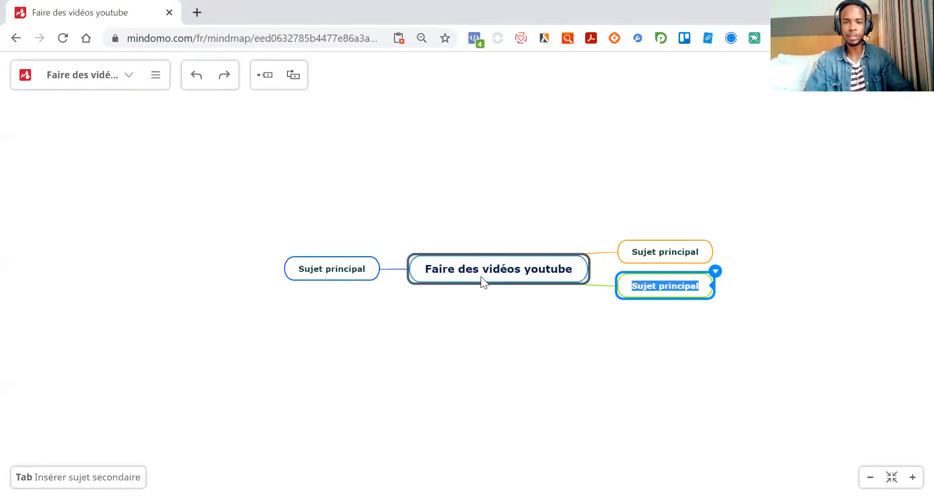
{"action": "left_click", "coordinate": [547, 267]}
{"action": "left_click", "coordinate": [541, 269]}
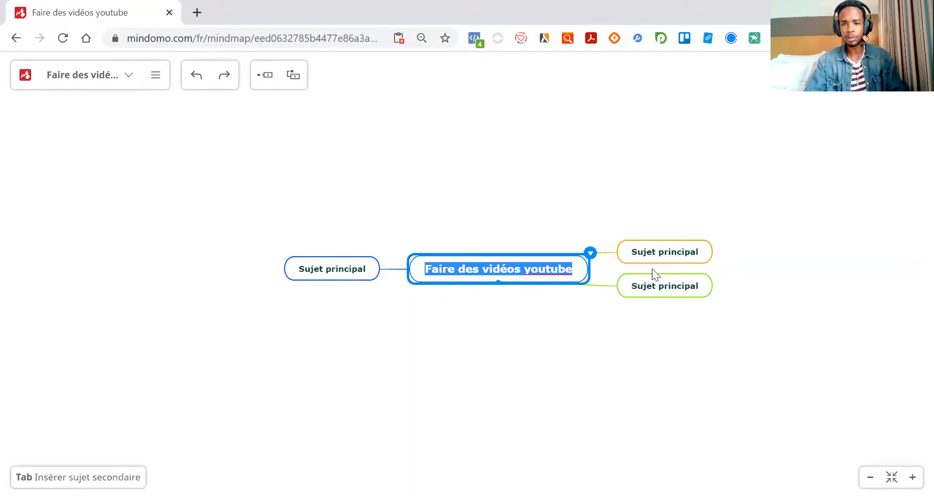
Rename the orange main topic "Idées" and move the green main topic farther below it.
{"action": "left_click", "coordinate": [659, 252]}
{"action": "left_click", "coordinate": [660, 251]}
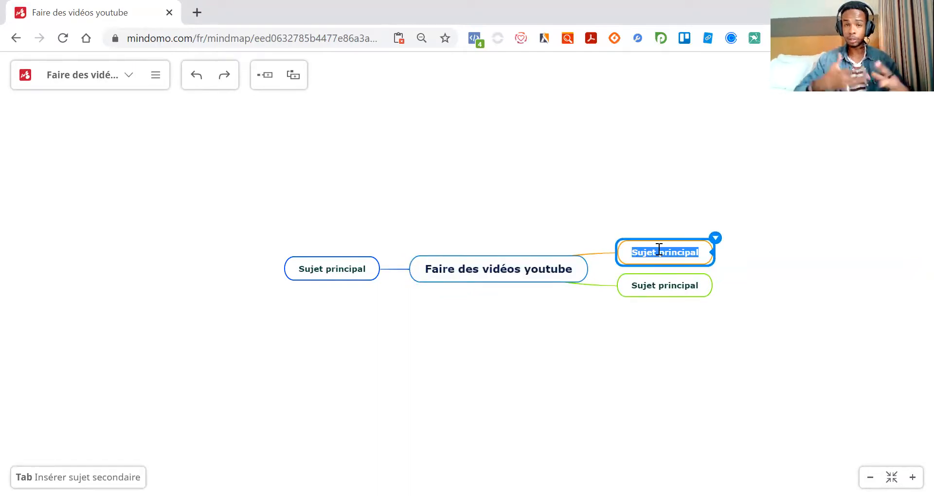
{"action": "type", "text": "I"}
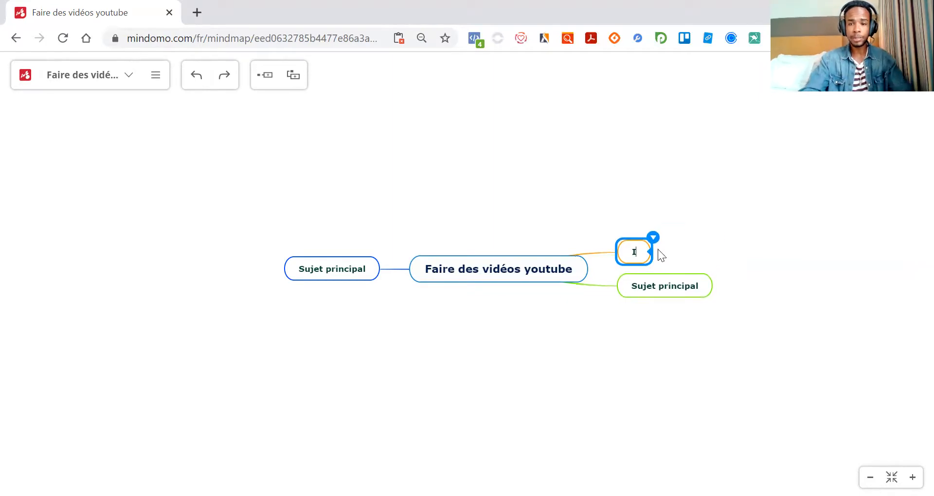
{"action": "type", "text": "dées"}
{"action": "left_click_drag", "start_coordinate": [662, 285], "coordinate": [631, 319]}
Add a subtopic named "Voyages" under the "Idées" topic.
{"action": "left_click", "coordinate": [649, 243]}
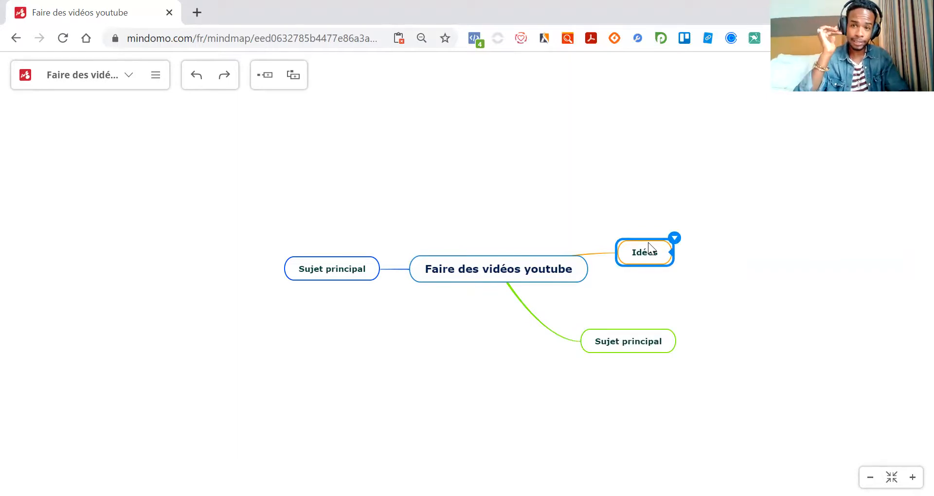
{"action": "key", "text": "Tab"}
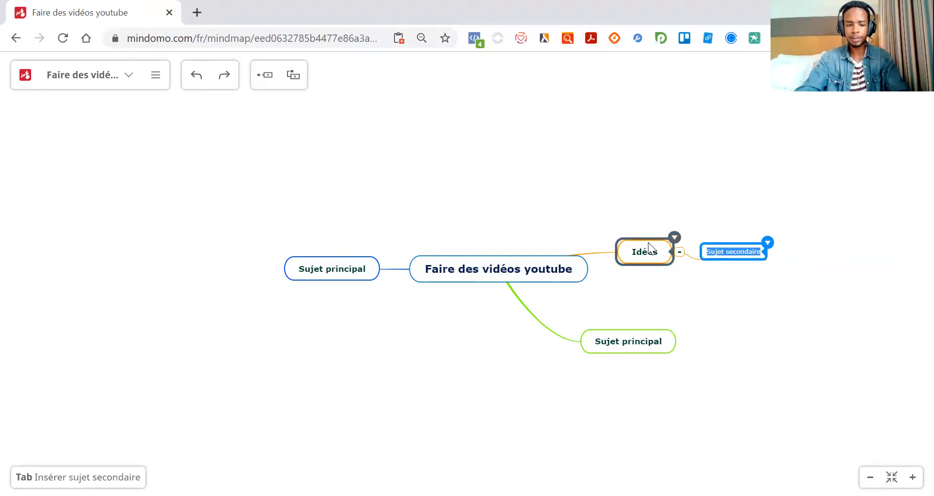
{"action": "type", "text": "Vo"}
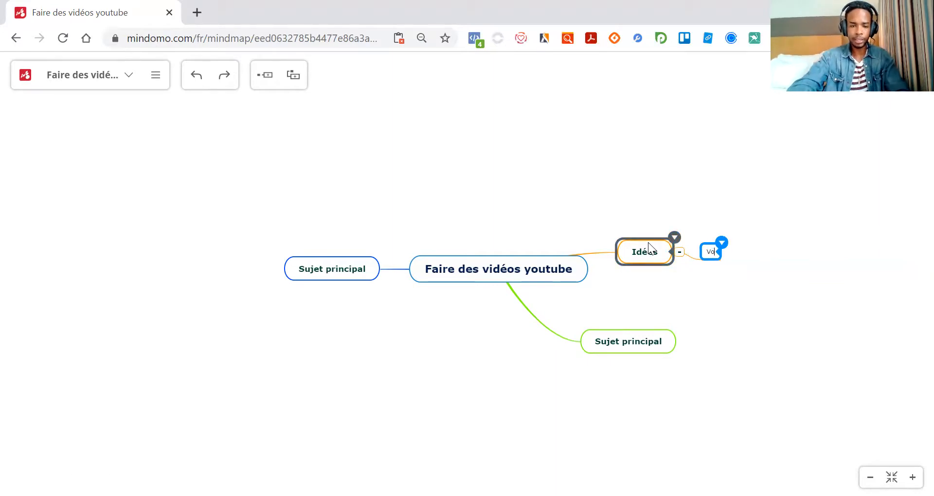
{"action": "type", "text": "yage "}
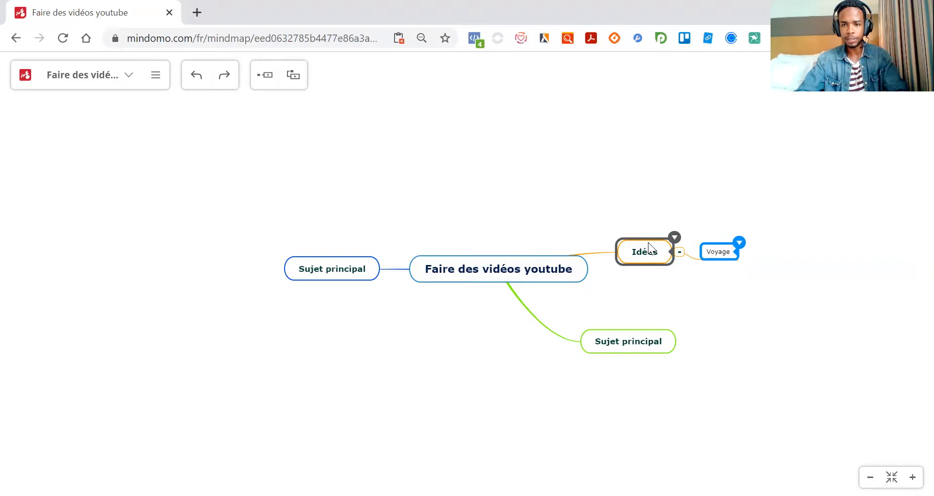
{"action": "type", "text": "s"}
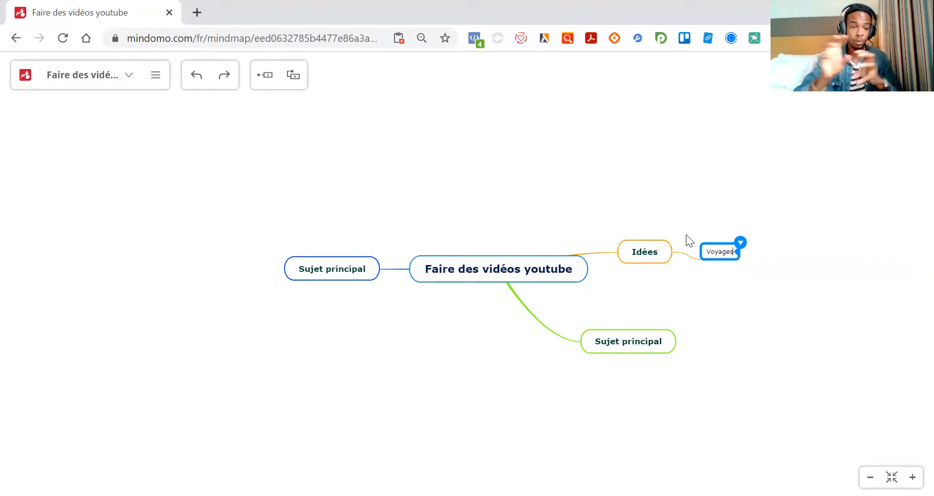
Add three subtopics under "Voyages": "Portugal", "Hongrie" and "tour d'euroe".
{"action": "key", "text": "Tab"}
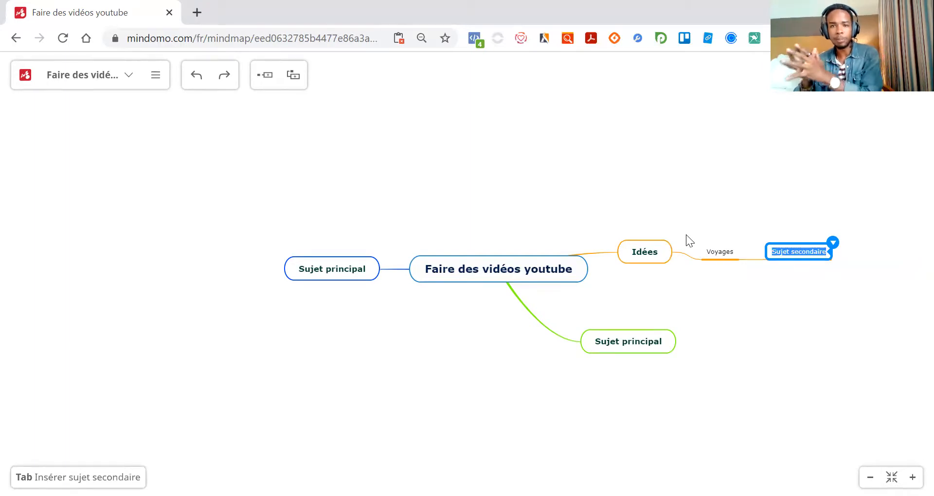
{"action": "type", "text": "P"}
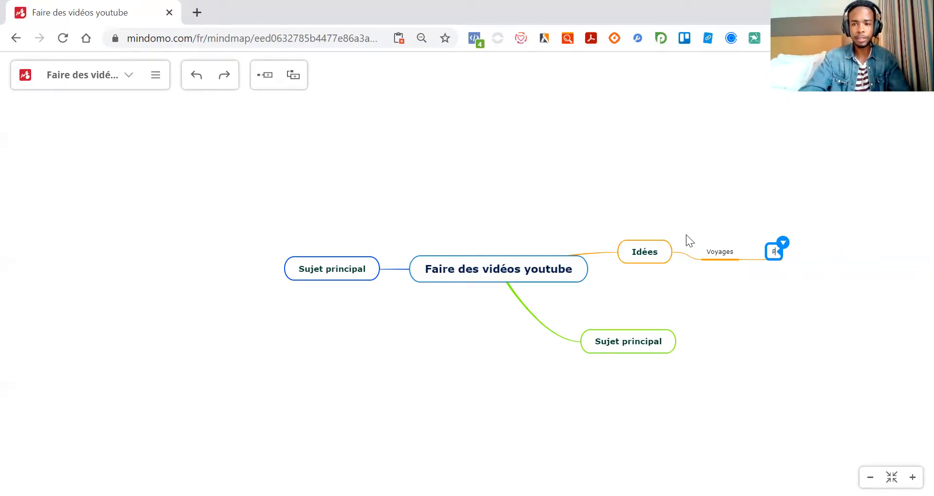
{"action": "type", "text": "ortugal"}
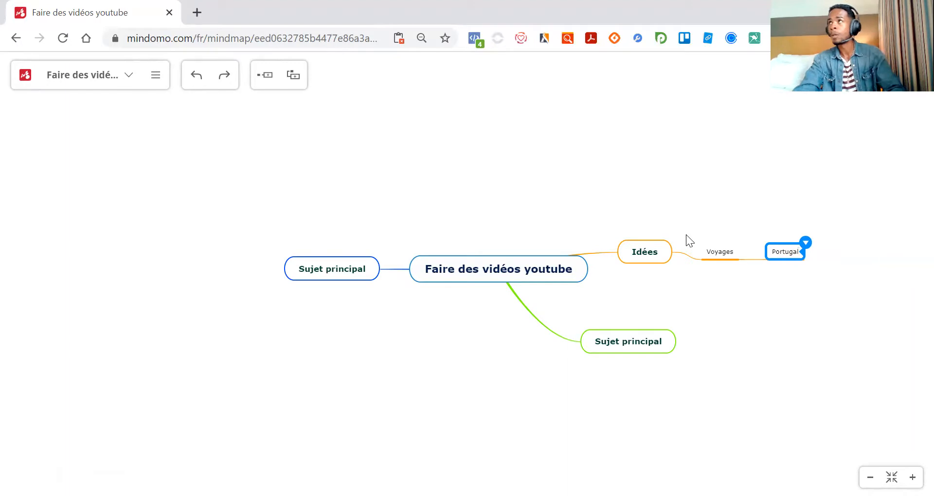
{"action": "key", "text": "Return"}
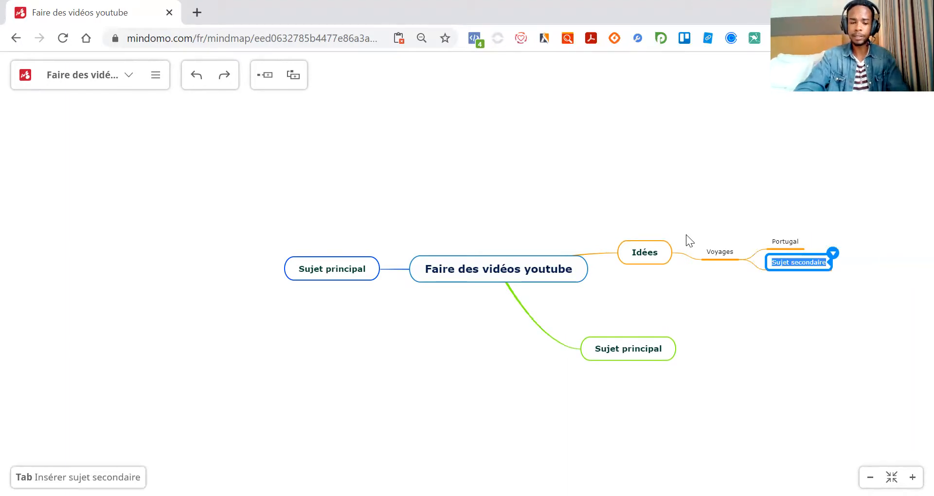
{"action": "type", "text": "Hongrie"}
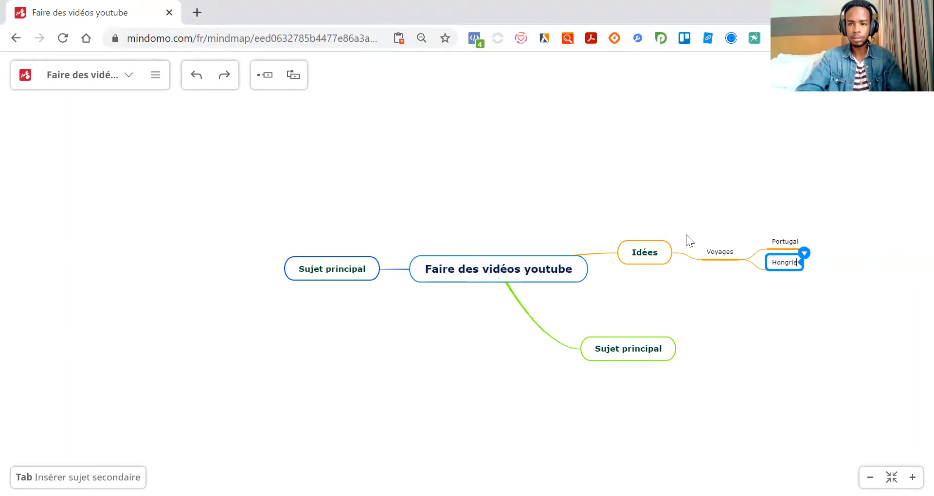
{"action": "key", "text": "Return"}
{"action": "type", "text": "etour d'euroe"}
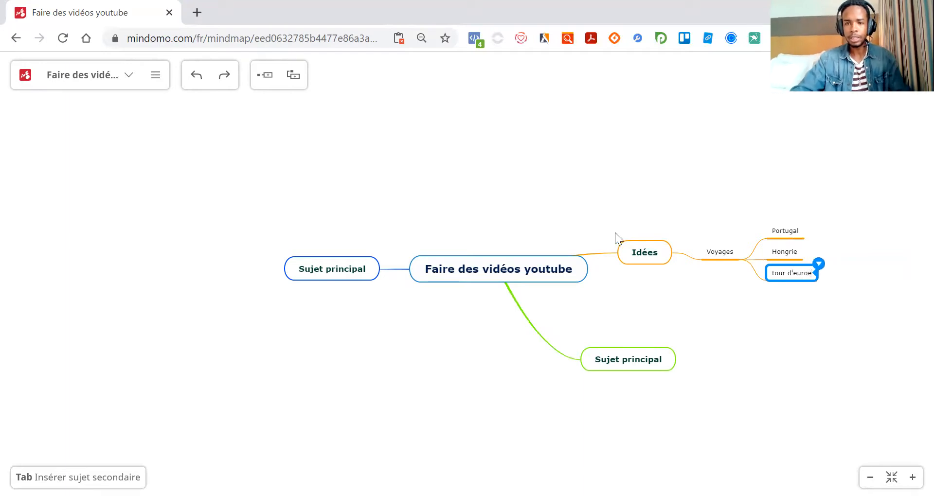
{"action": "left_click", "coordinate": [646, 262]}
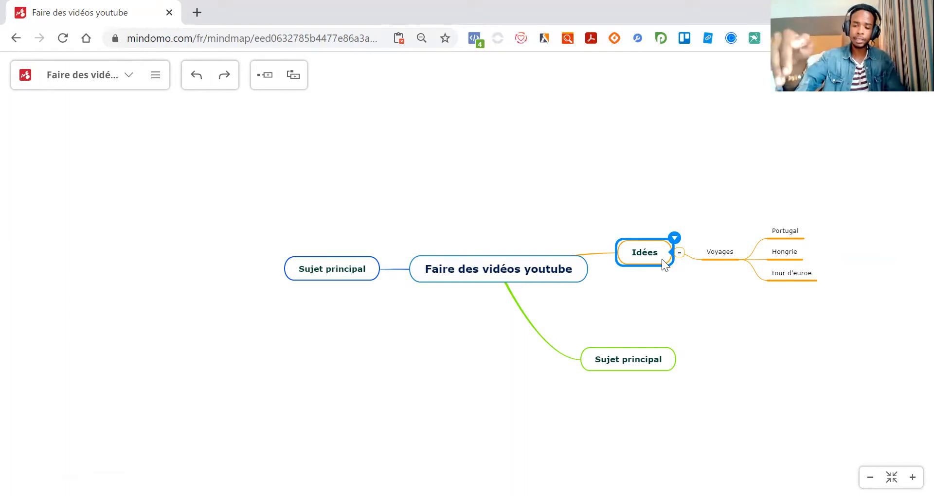
Add a new main topic directly below "Idées", discarding the one inserted above it.
{"action": "key", "text": "Return"}
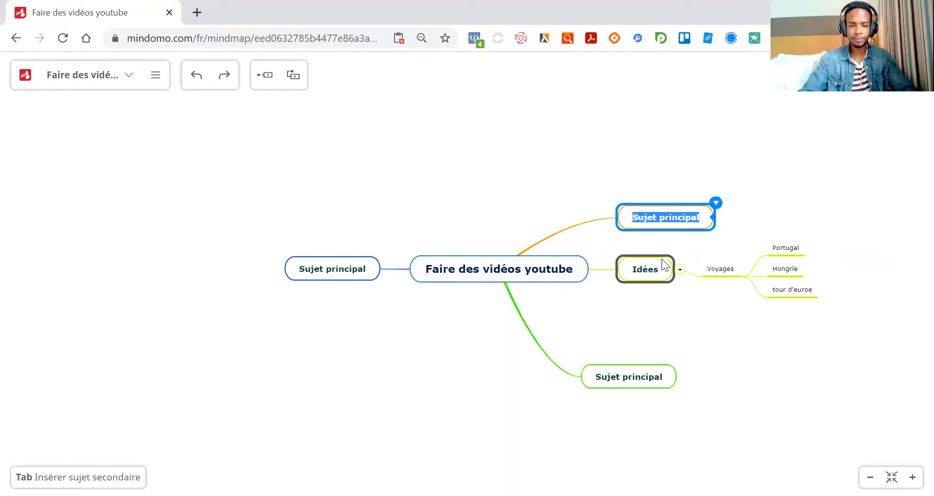
{"action": "key", "text": "Delete"}
{"action": "left_click", "coordinate": [649, 257]}
{"action": "key", "text": "Return"}
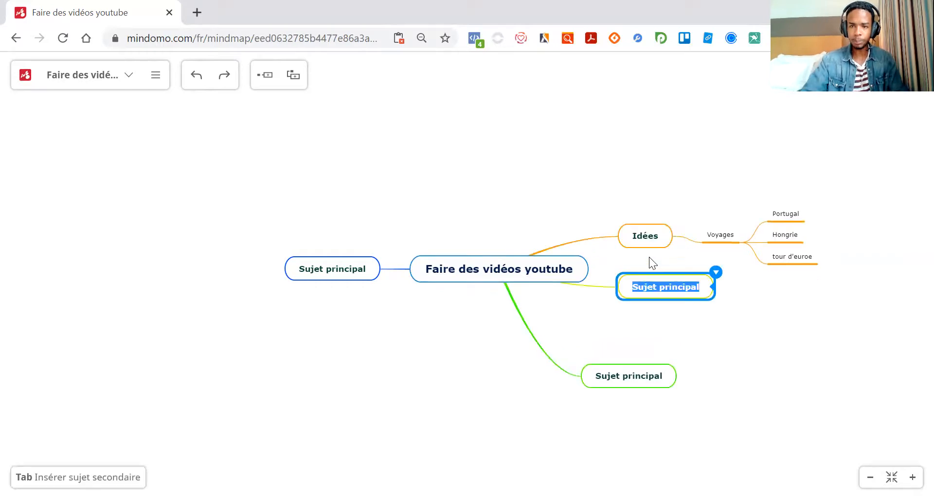
Add a subtopic named "Tutos" under "Idées", next to "Voyages".
{"action": "left_click", "coordinate": [713, 234]}
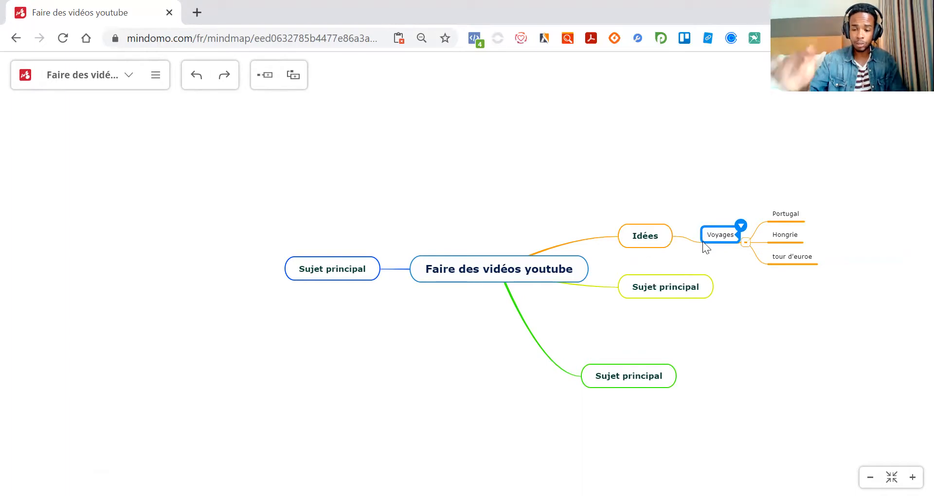
{"action": "left_click", "coordinate": [654, 232]}
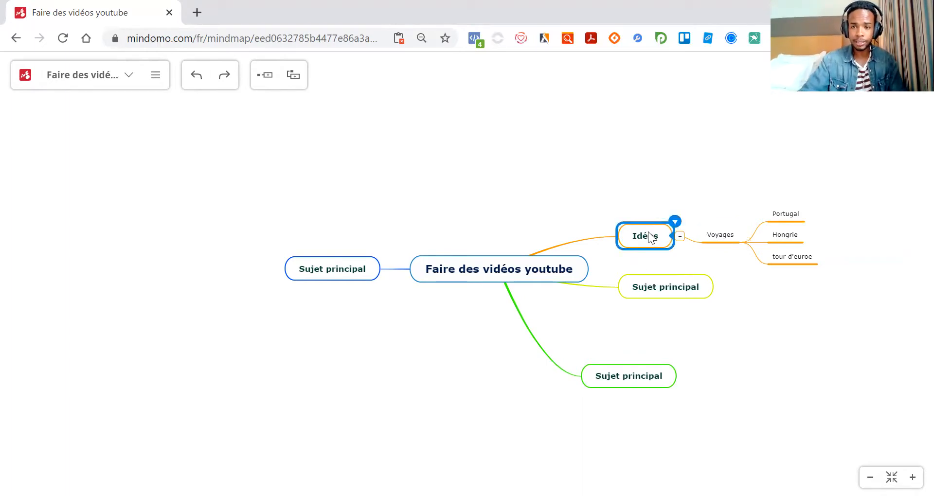
{"action": "left_click", "coordinate": [717, 236]}
{"action": "key", "text": "Return"}
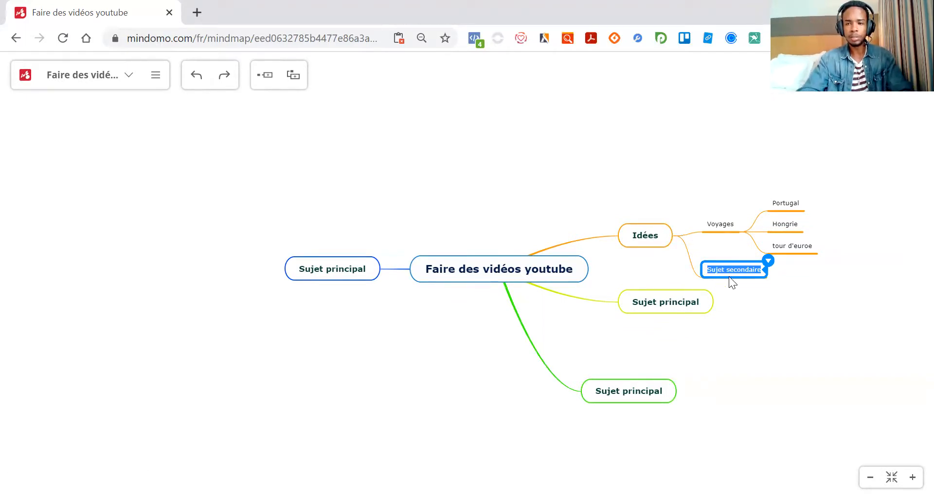
{"action": "key", "text": "BackSpace"}
{"action": "type", "text": "Tutos"}
Add two subtopics under "Tutos": "Mindomo" and "Comment manger".
{"action": "key", "text": "Tab"}
{"action": "type", "text": "Mind"}
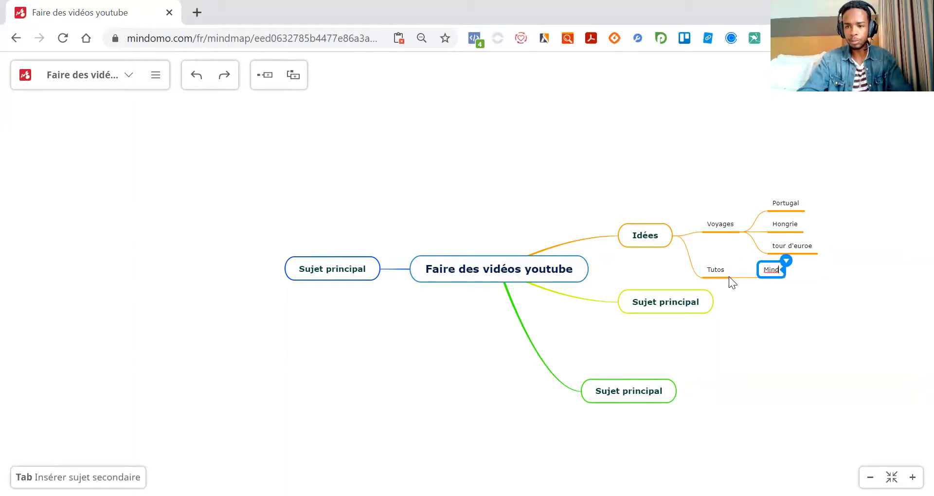
{"action": "type", "text": "omo"}
{"action": "left_click", "coordinate": [716, 270]}
{"action": "key", "text": "Tab"}
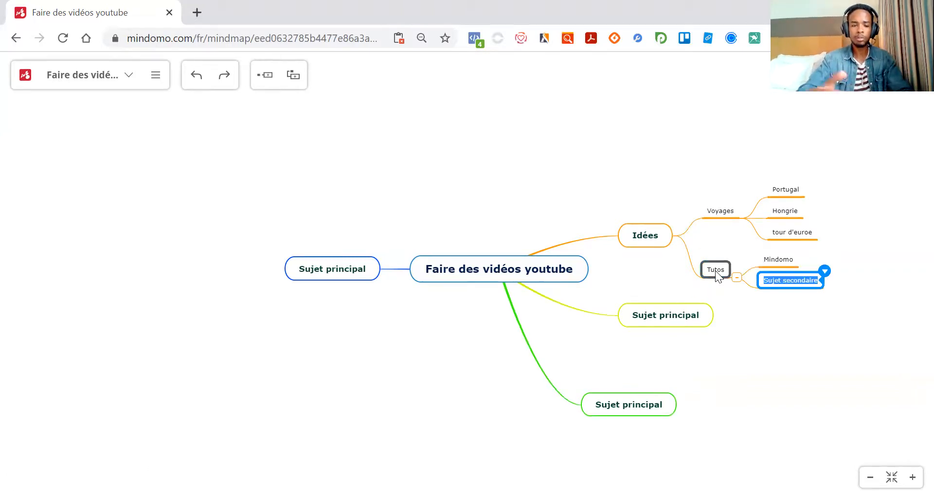
{"action": "type", "text": "Comment"}
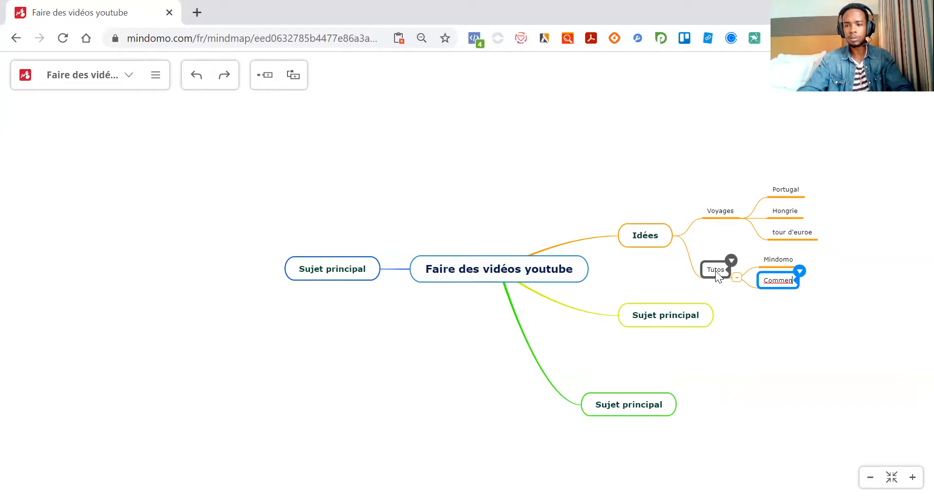
{"action": "type", "text": " manger"}
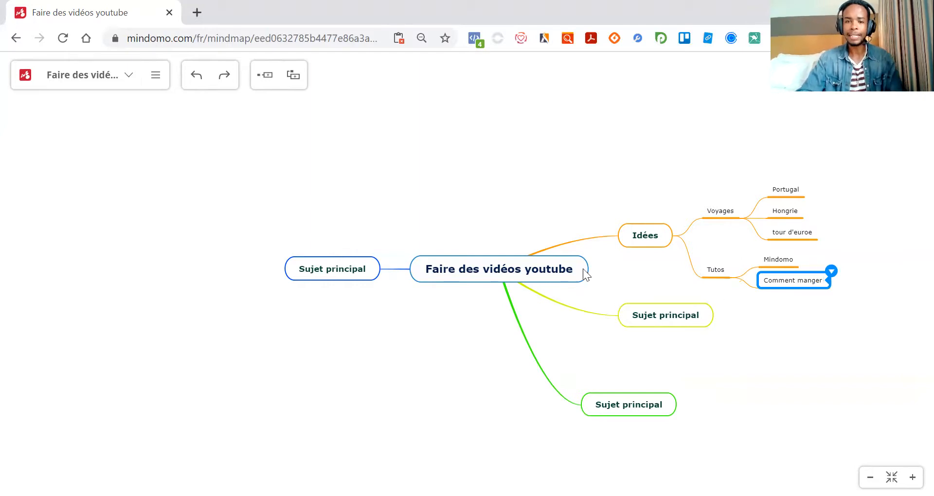
Add two more main topics to the central topic "Faire des vidéos youtube".
{"action": "left_click", "coordinate": [560, 270]}
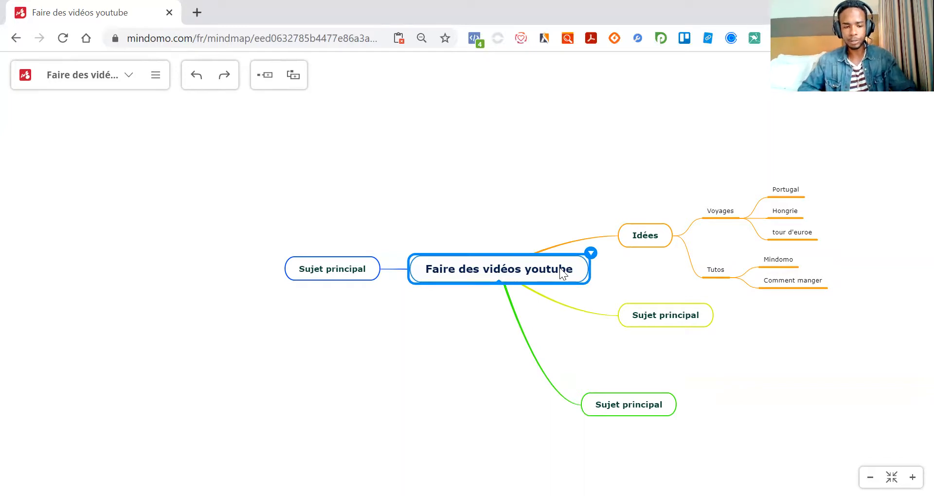
{"action": "key", "text": "Tab"}
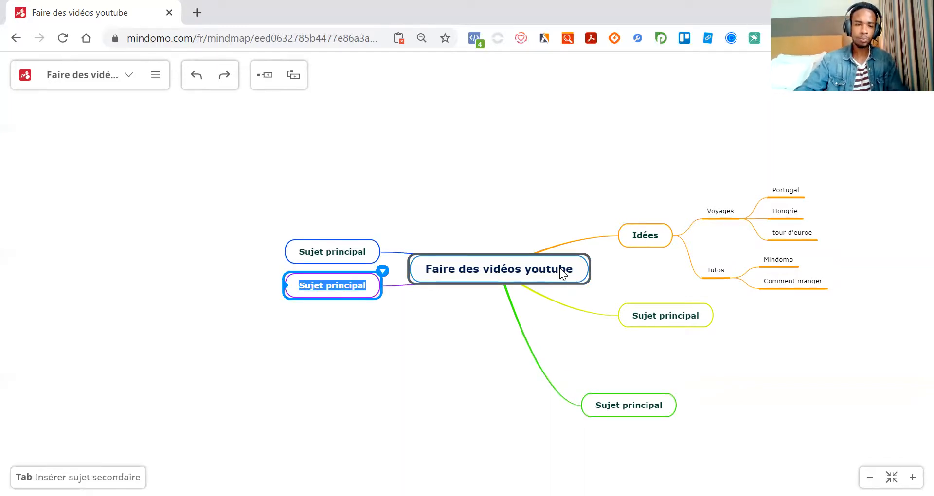
{"action": "key", "text": "Return"}
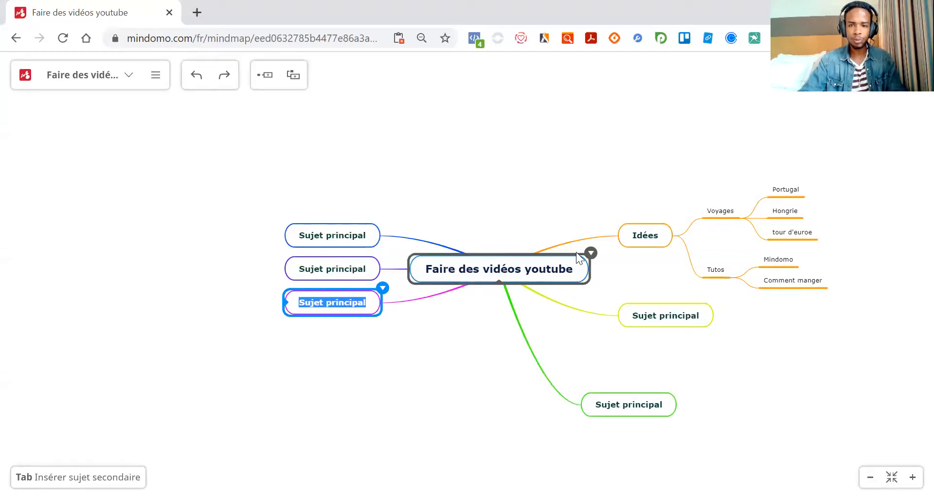
Change the central topic's layout so that all main topics branch out on its right side.
{"action": "left_click", "coordinate": [591, 254]}
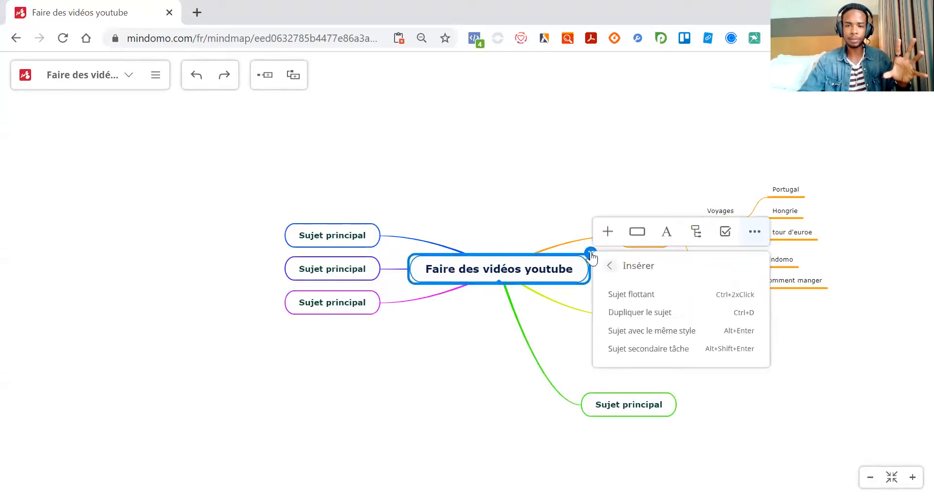
{"action": "left_click", "coordinate": [610, 267]}
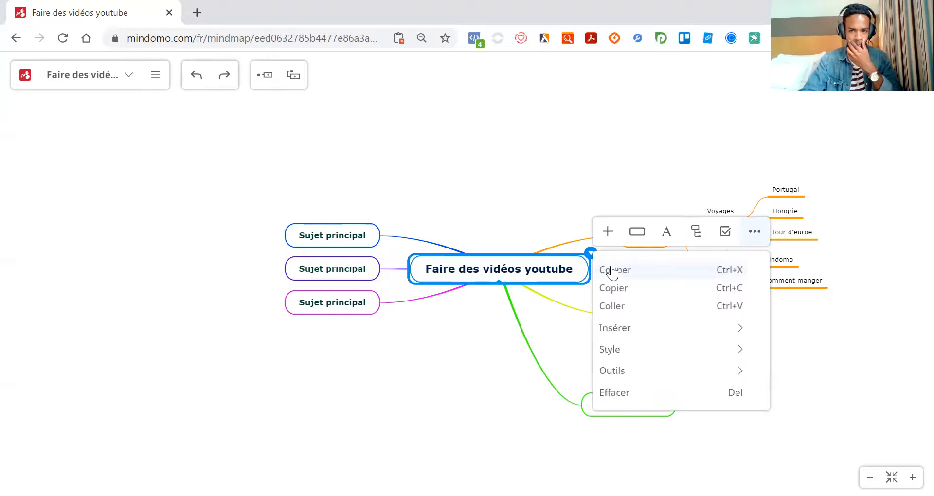
{"action": "left_click", "coordinate": [608, 234]}
{"action": "left_click", "coordinate": [754, 232]}
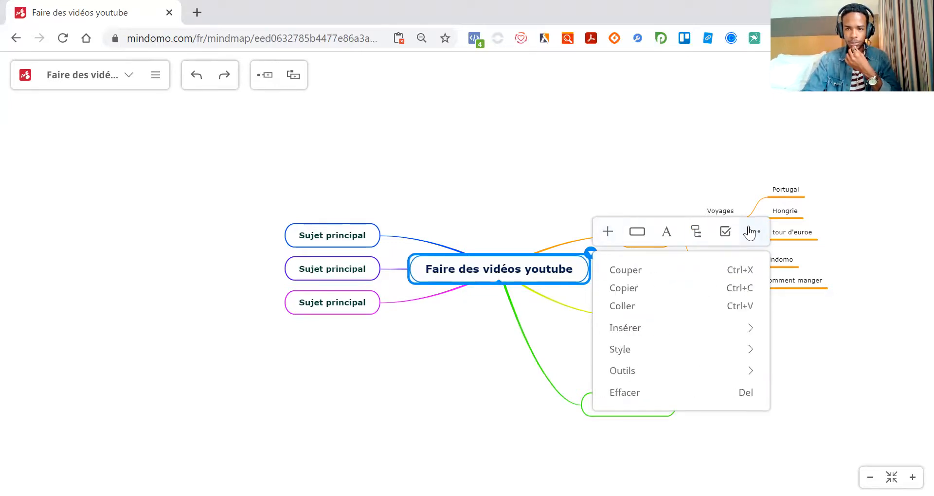
{"action": "left_click", "coordinate": [636, 235]}
{"action": "left_click", "coordinate": [700, 233]}
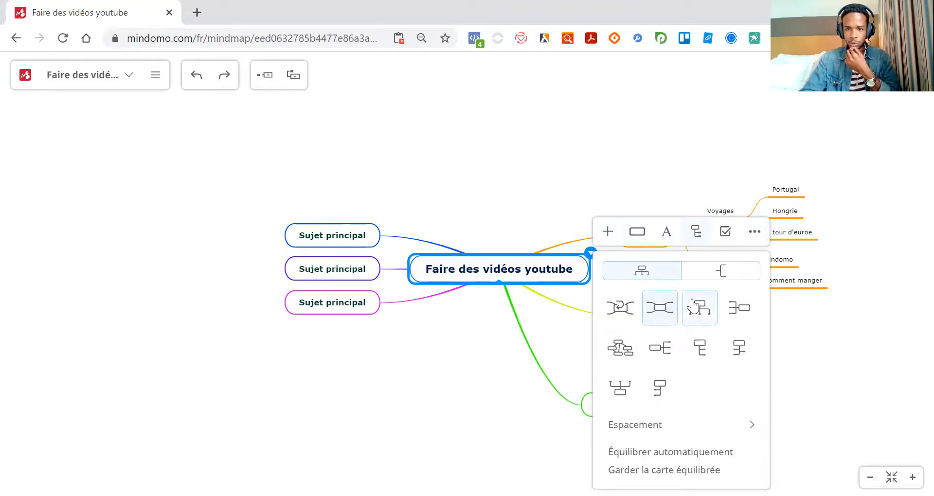
{"action": "left_click", "coordinate": [671, 347]}
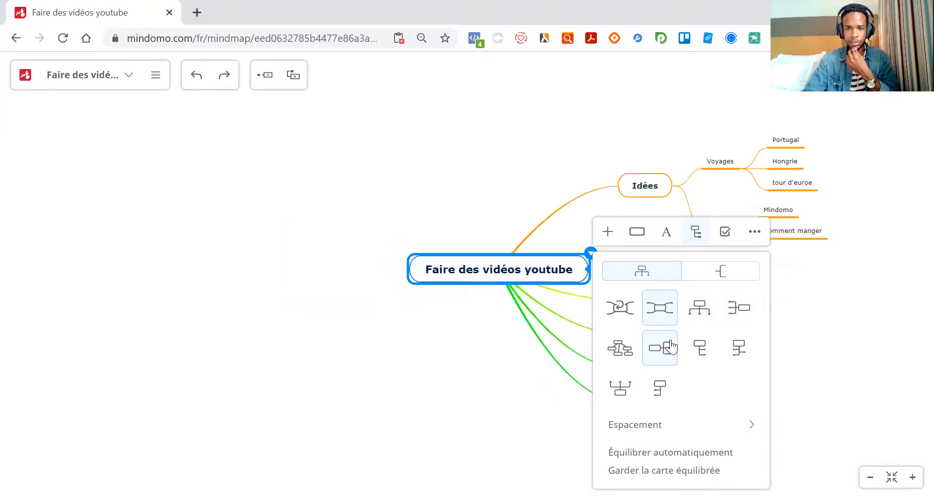
Switch the central topic's layout back to main topics branching out on both sides.
{"action": "left_click", "coordinate": [467, 209]}
{"action": "left_click", "coordinate": [577, 265]}
{"action": "left_click", "coordinate": [590, 252]}
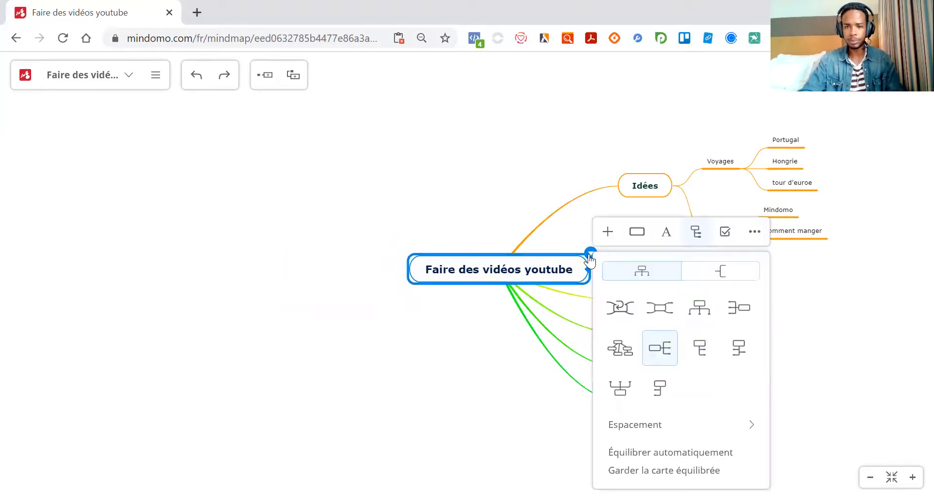
{"action": "left_click", "coordinate": [657, 318]}
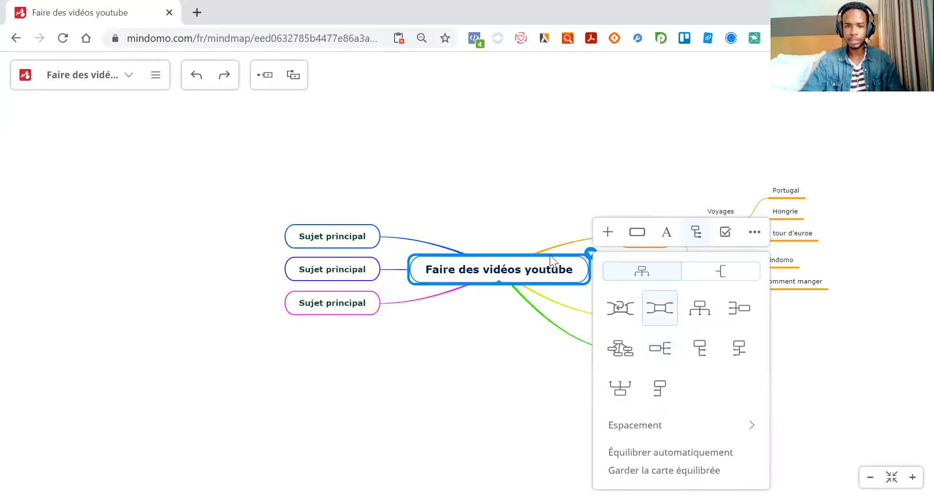
{"action": "left_click", "coordinate": [590, 254]}
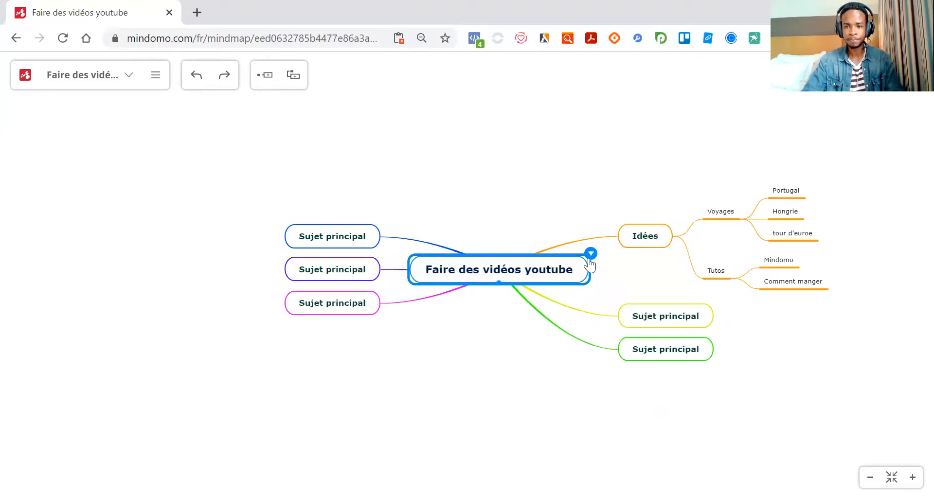
Set the central topic's text to size 21 and colour it green.
{"action": "left_click", "coordinate": [590, 253]}
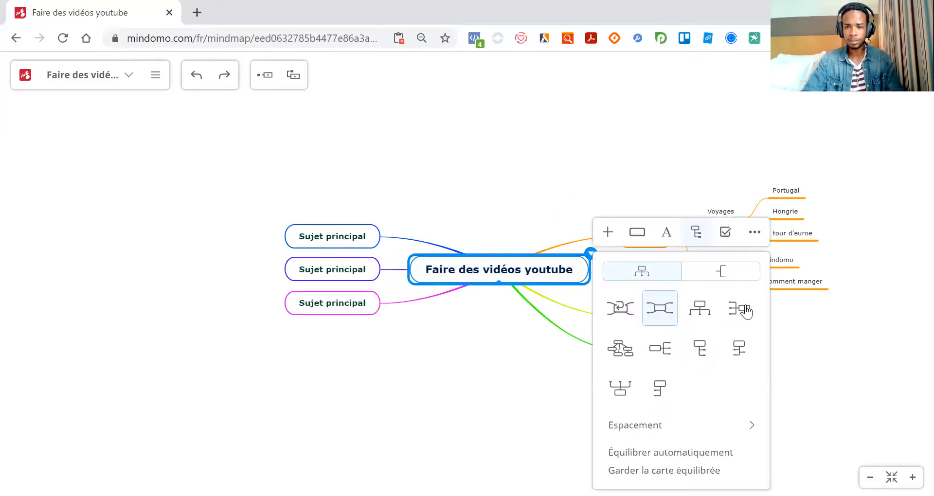
{"action": "left_click", "coordinate": [666, 235]}
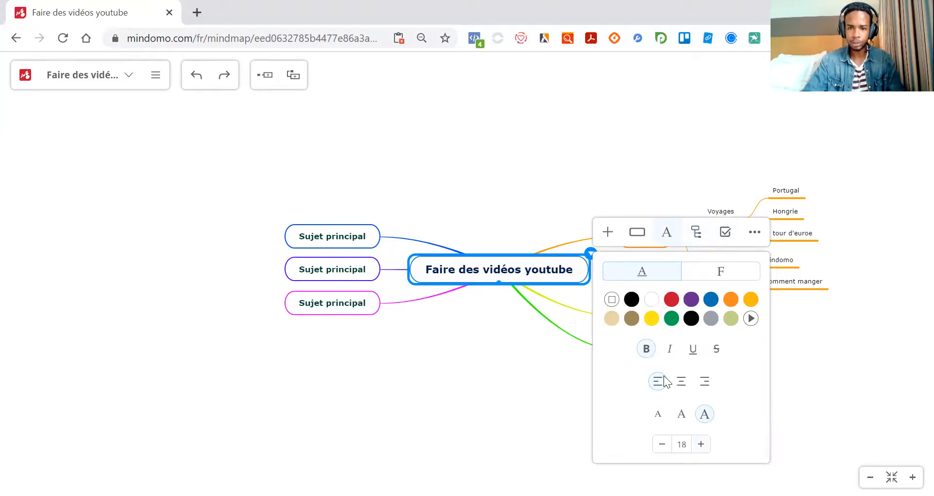
{"action": "left_click", "coordinate": [700, 444]}
{"action": "left_click", "coordinate": [701, 445]}
{"action": "left_click", "coordinate": [701, 446]}
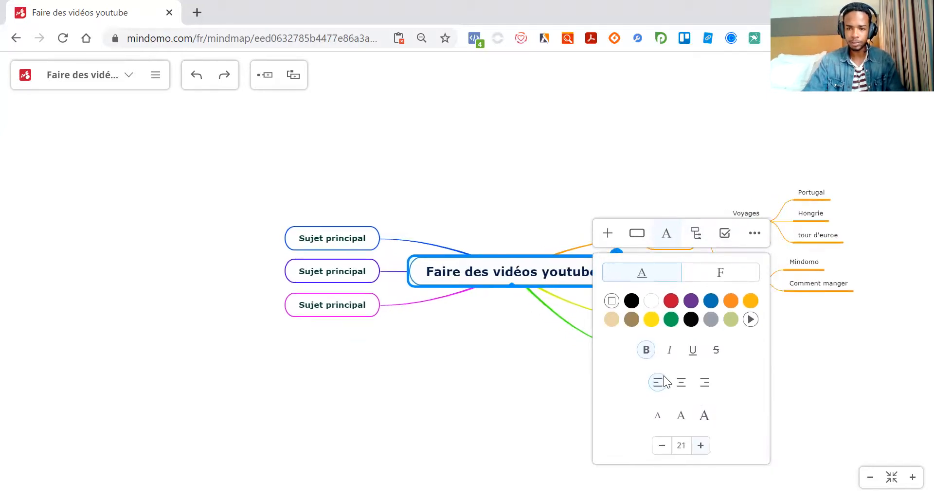
{"action": "left_click", "coordinate": [670, 321]}
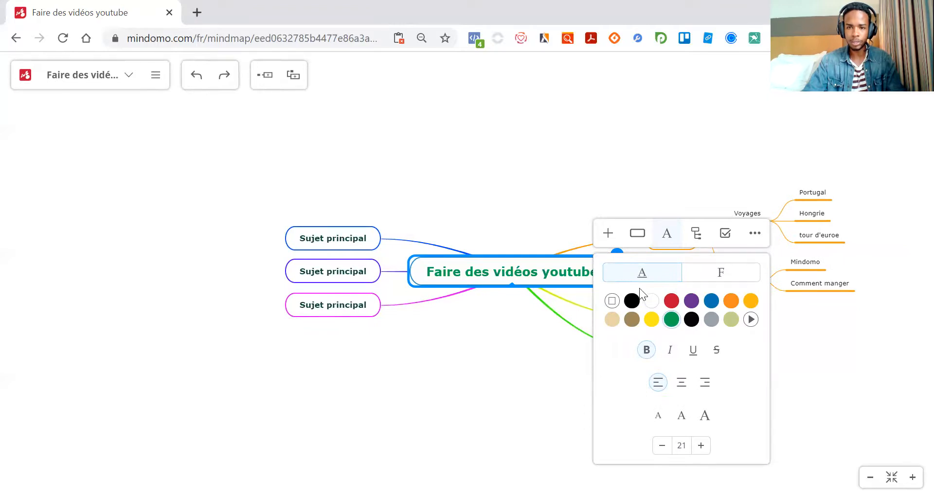
Fill the central topic's shape with yellow.
{"action": "left_click", "coordinate": [641, 244]}
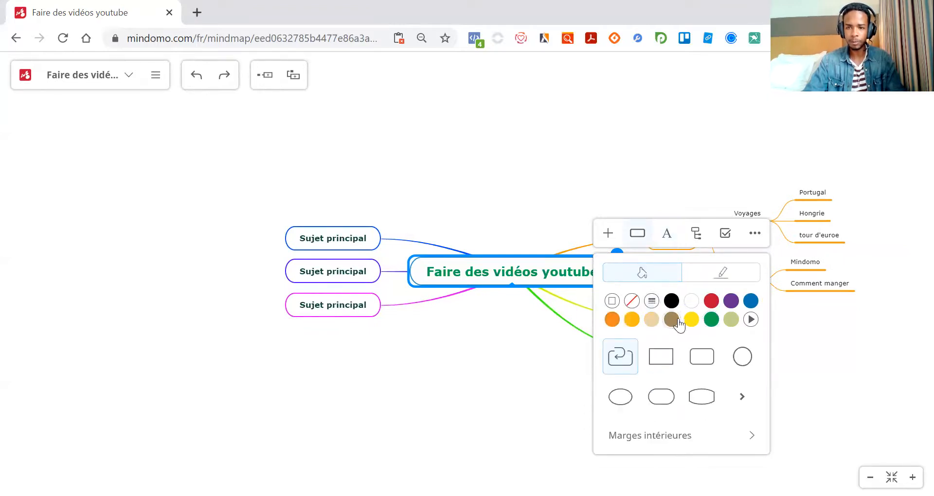
{"action": "left_click", "coordinate": [751, 301]}
{"action": "left_click", "coordinate": [691, 320]}
{"action": "left_click", "coordinate": [479, 332]}
{"action": "left_click", "coordinate": [475, 281]}
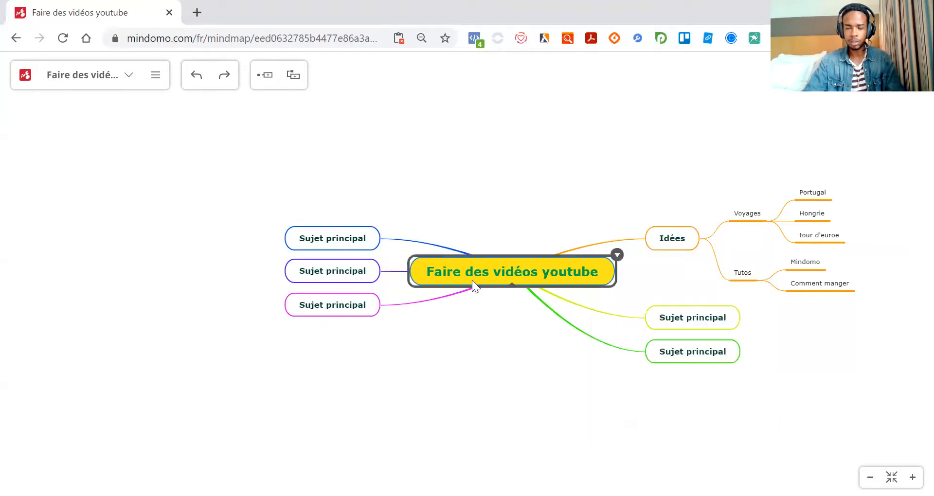
Give the "Idées" topic a blue fill and white text.
{"action": "left_click", "coordinate": [658, 239]}
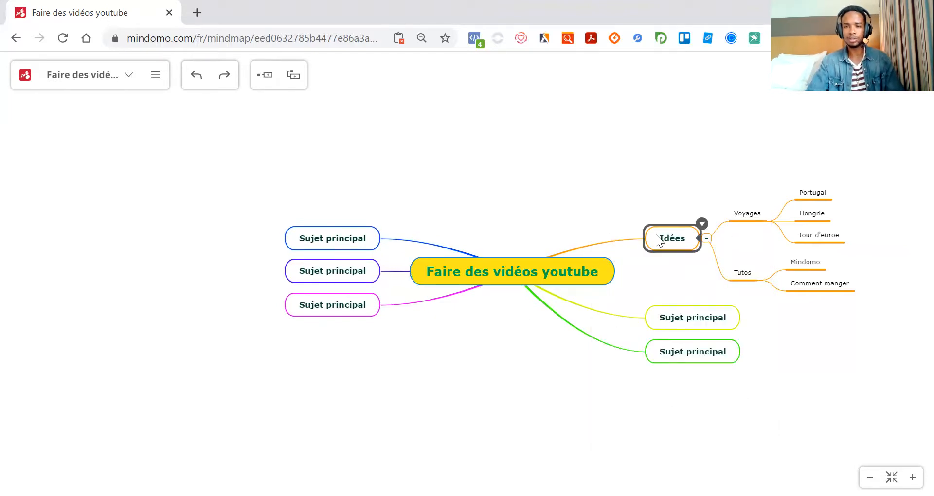
{"action": "left_click", "coordinate": [702, 224]}
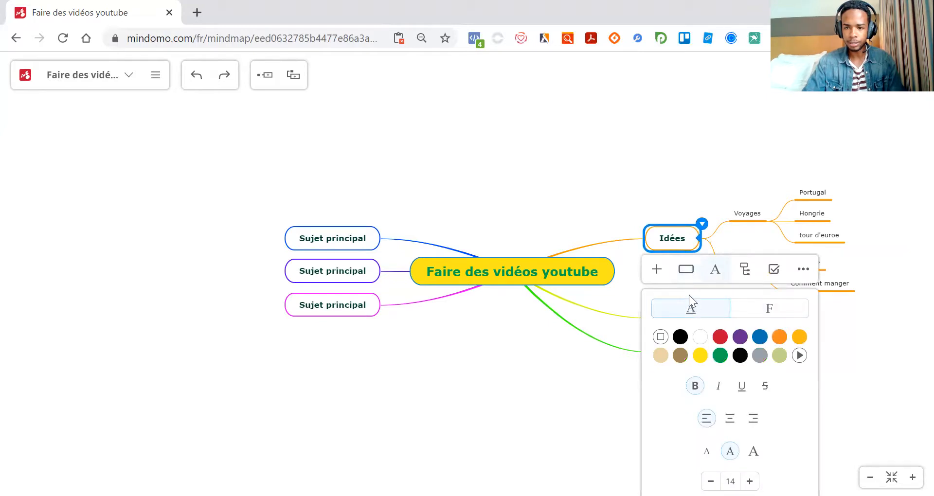
{"action": "left_click", "coordinate": [688, 272]}
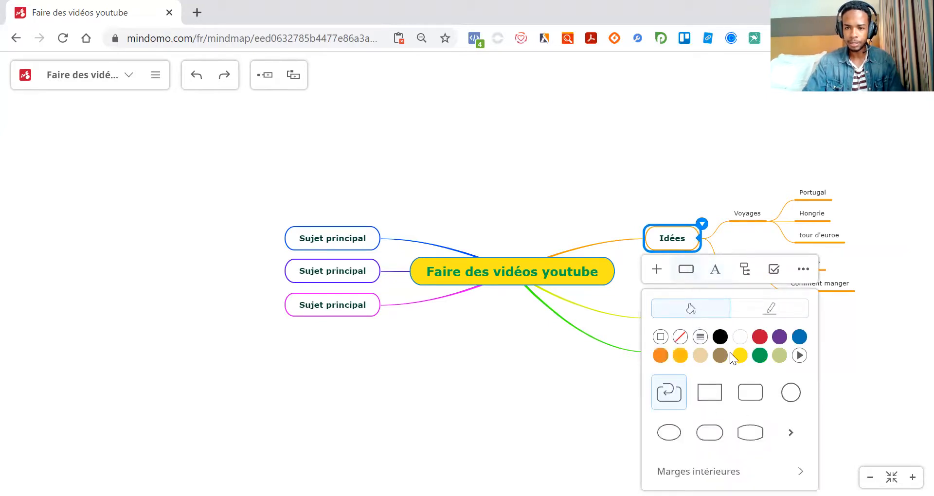
{"action": "left_click", "coordinate": [799, 337]}
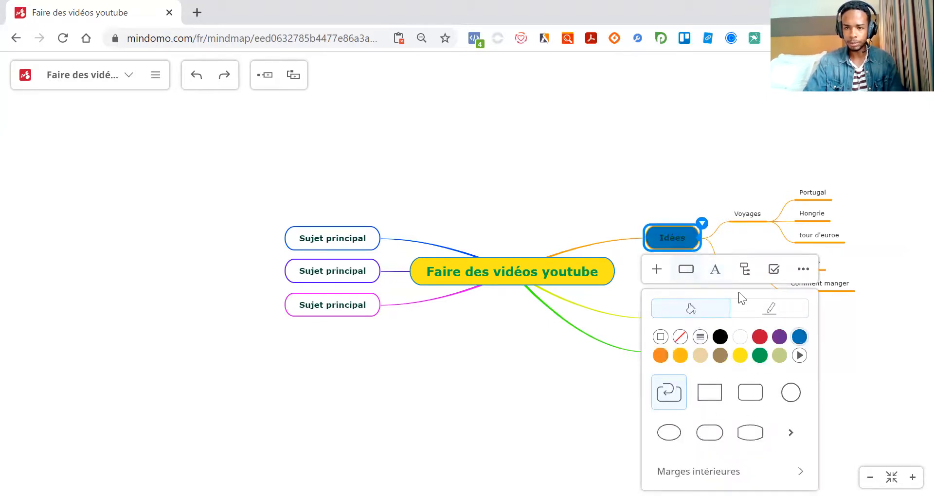
{"action": "left_click", "coordinate": [716, 271]}
{"action": "left_click", "coordinate": [702, 337]}
{"action": "left_click", "coordinate": [577, 339]}
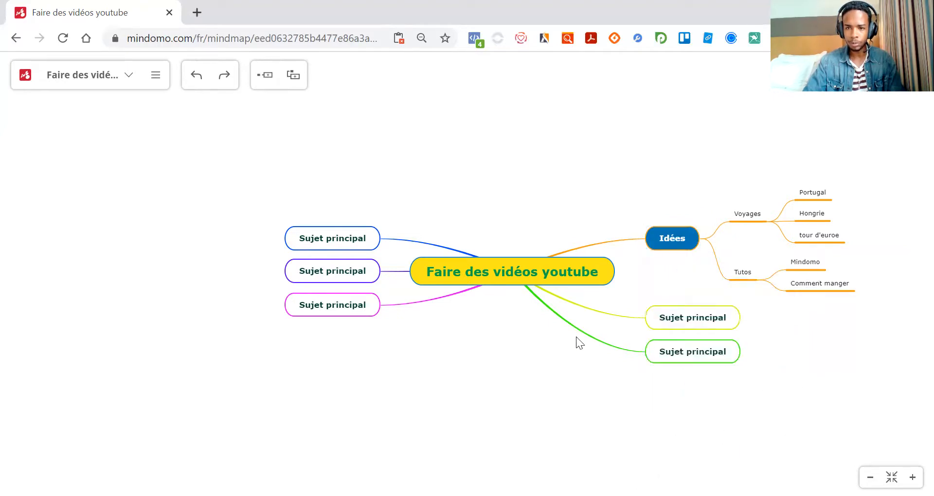
Attach a note to the "Idées" topic reading "Vidéo youtube", followed by a new line.
{"action": "left_click", "coordinate": [700, 230]}
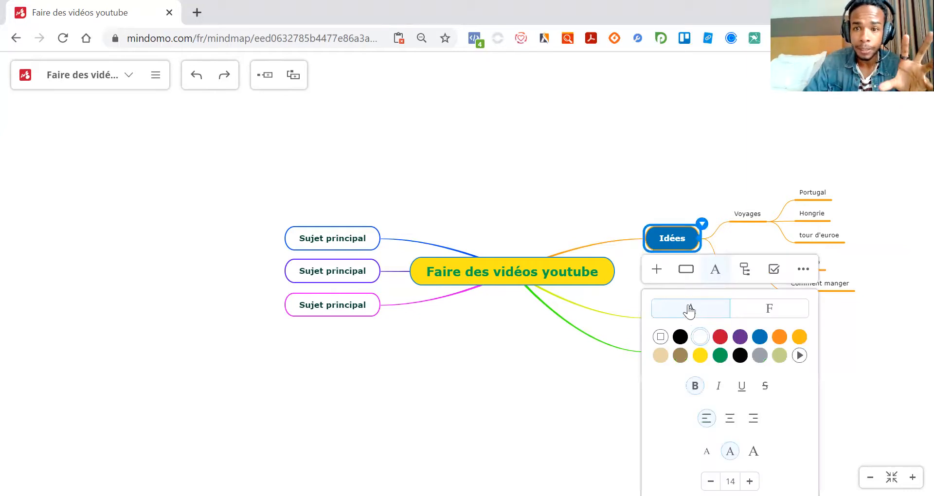
{"action": "left_click", "coordinate": [658, 269]}
{"action": "left_click", "coordinate": [669, 281]}
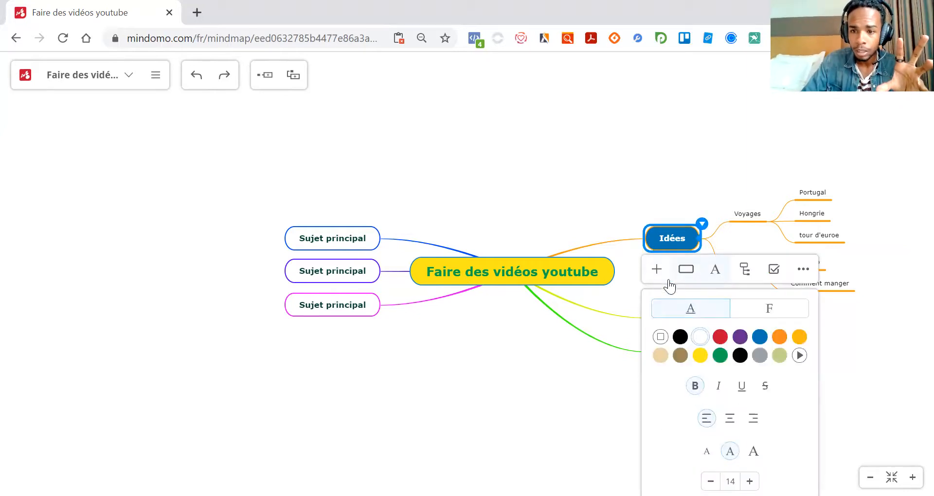
{"action": "left_click", "coordinate": [656, 276]}
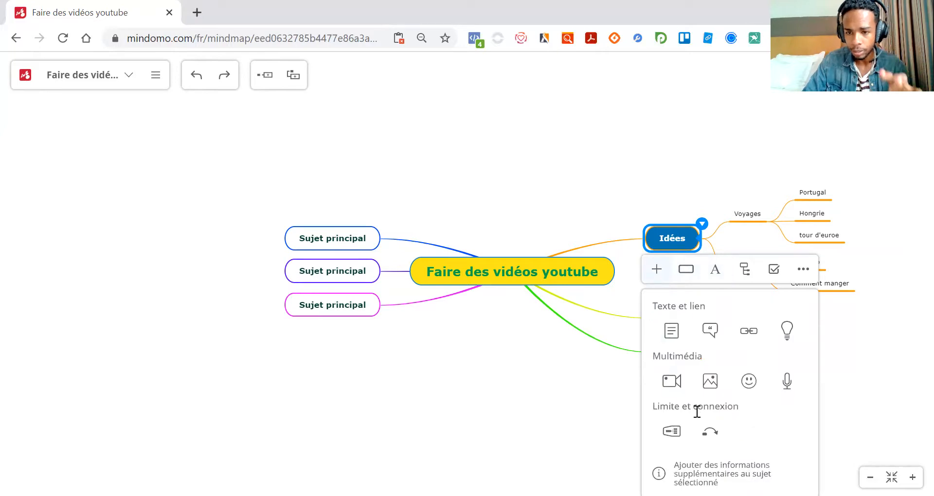
{"action": "left_click", "coordinate": [675, 345]}
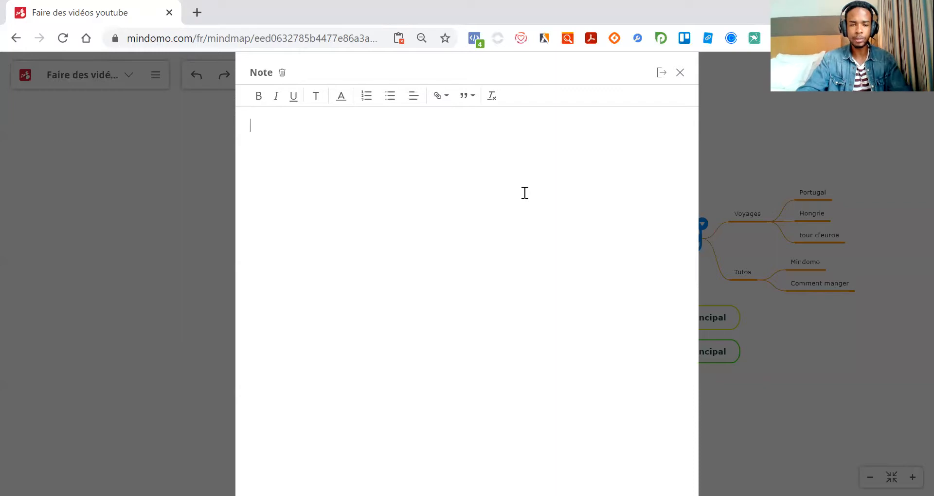
{"action": "type", "text": "Vidéo youtu"}
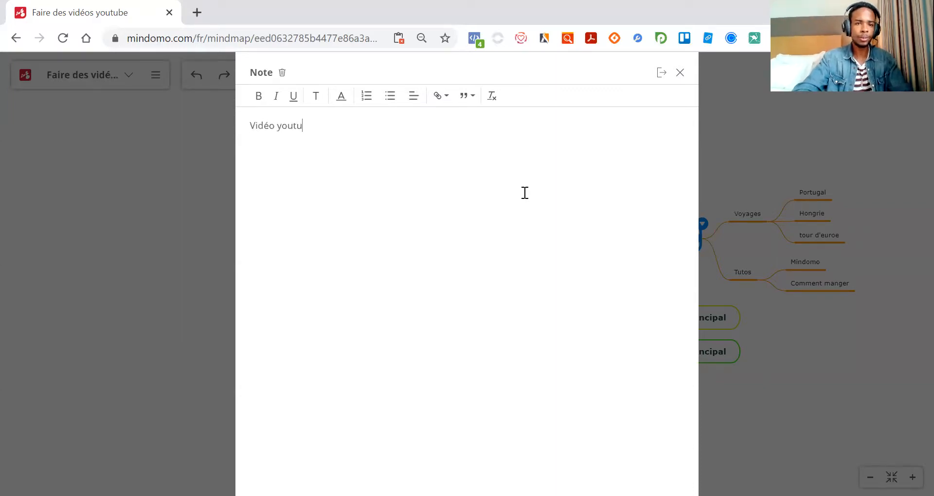
{"action": "type", "text": "be"}
{"action": "key", "text": "Return"}
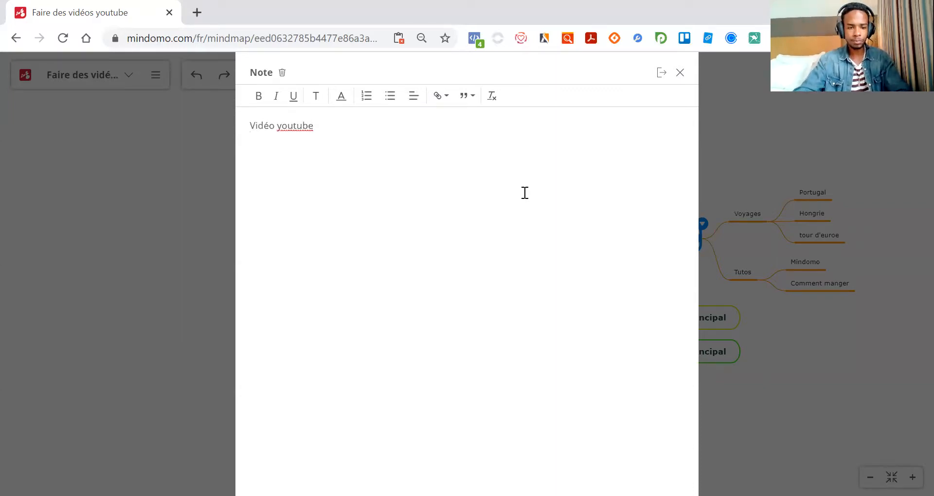
{"action": "type", "text": "Colkflkfdlk"}
{"action": "double_click", "coordinate": [287, 140]}
{"action": "key", "text": "BackSpace"}
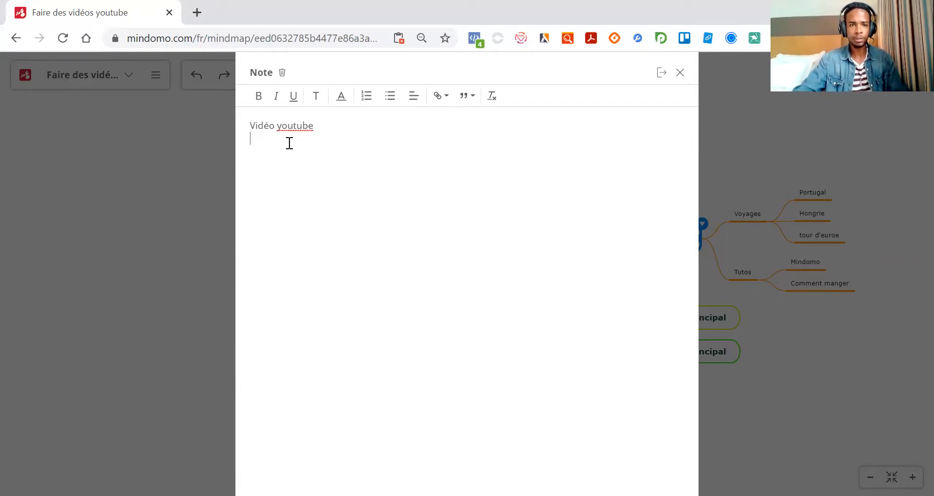
Dock the note editor beside the map and close it, and reopen the "Idées" note to check it.
{"action": "left_click", "coordinate": [660, 73]}
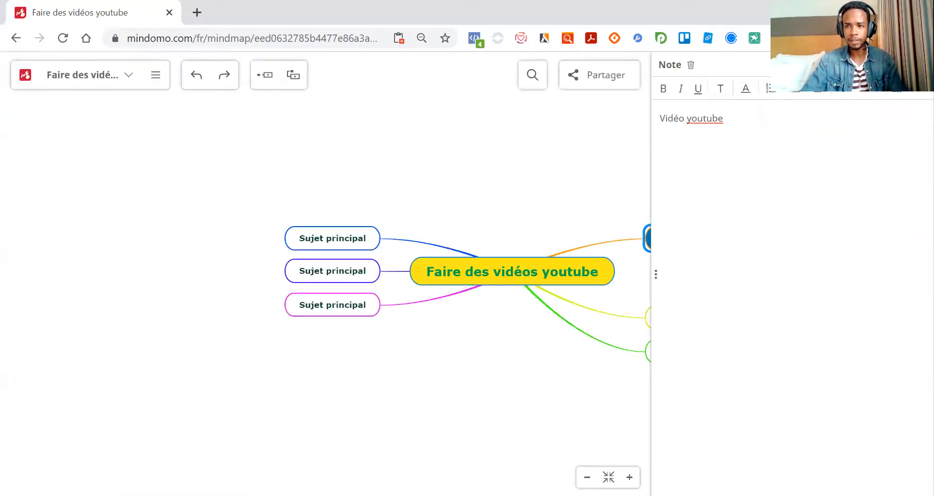
{"action": "left_click", "coordinate": [921, 65]}
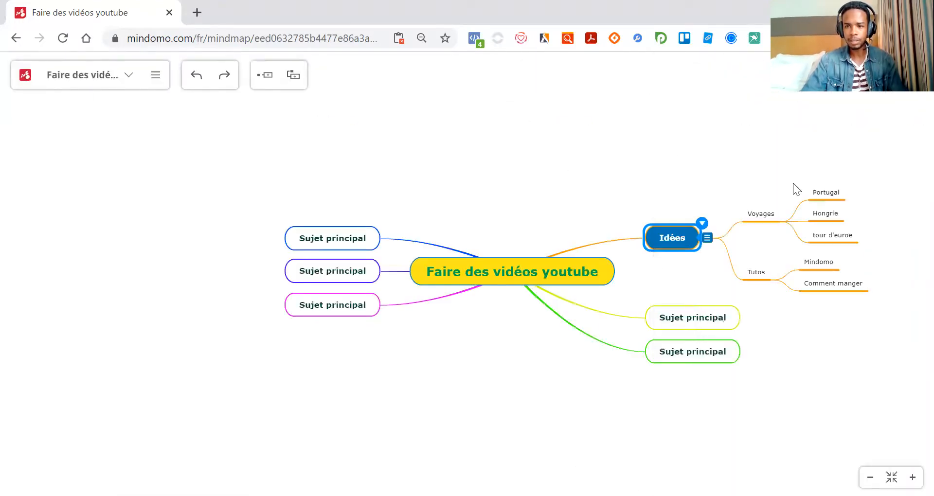
{"action": "left_click", "coordinate": [707, 238]}
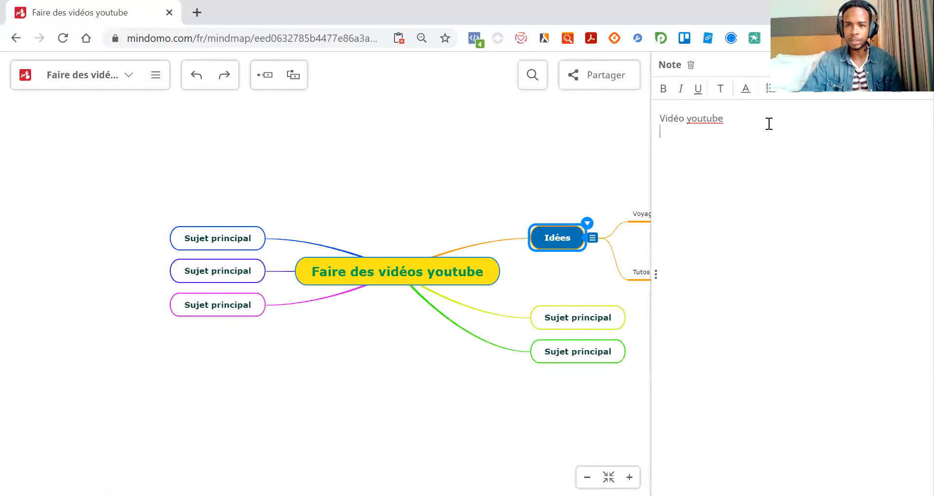
{"action": "left_click", "coordinate": [920, 65]}
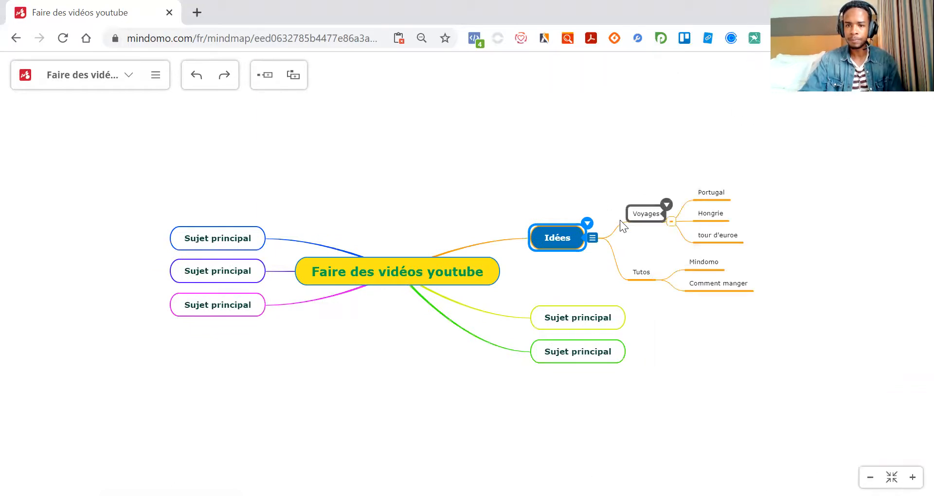
Insert the image FabulousMind from the computer's Téléchargements folder into the "Idées" topic.
{"action": "left_click", "coordinate": [564, 237]}
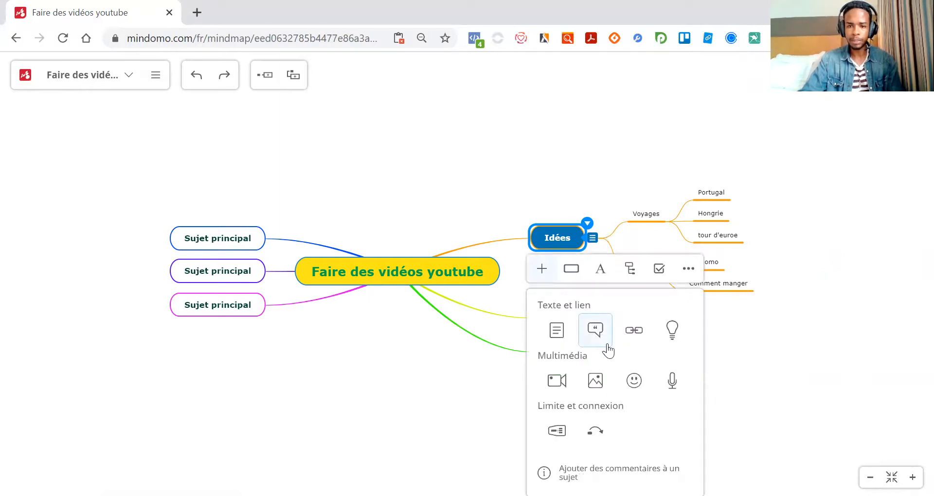
{"action": "left_click", "coordinate": [597, 393]}
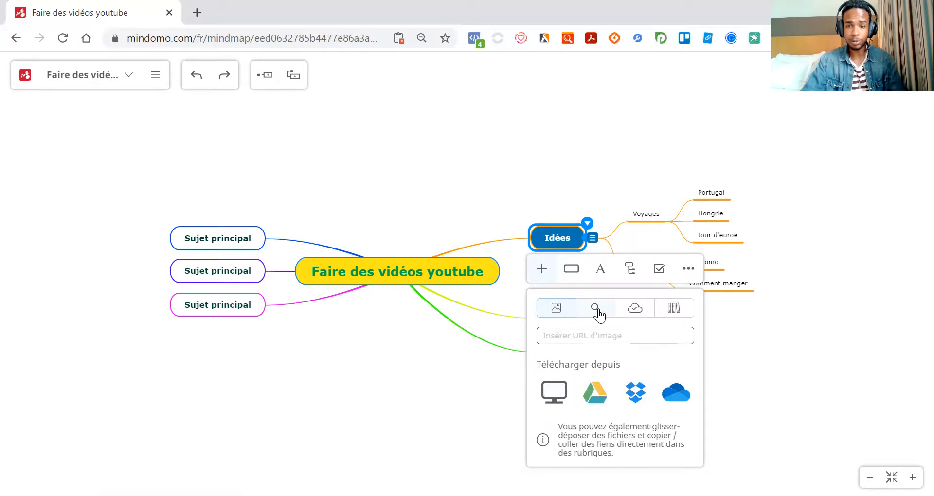
{"action": "left_click", "coordinate": [558, 397]}
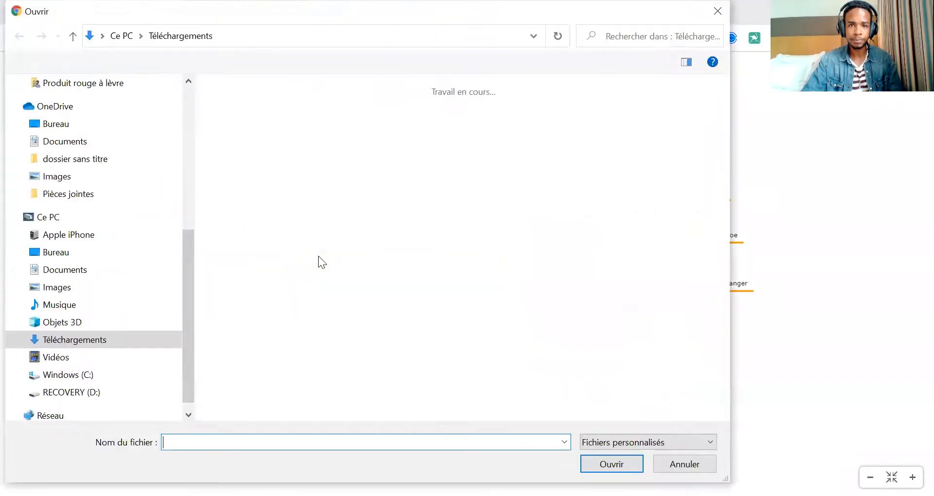
{"action": "scroll", "coordinate": [395, 308], "scroll_direction": "down", "scroll_amount": 15}
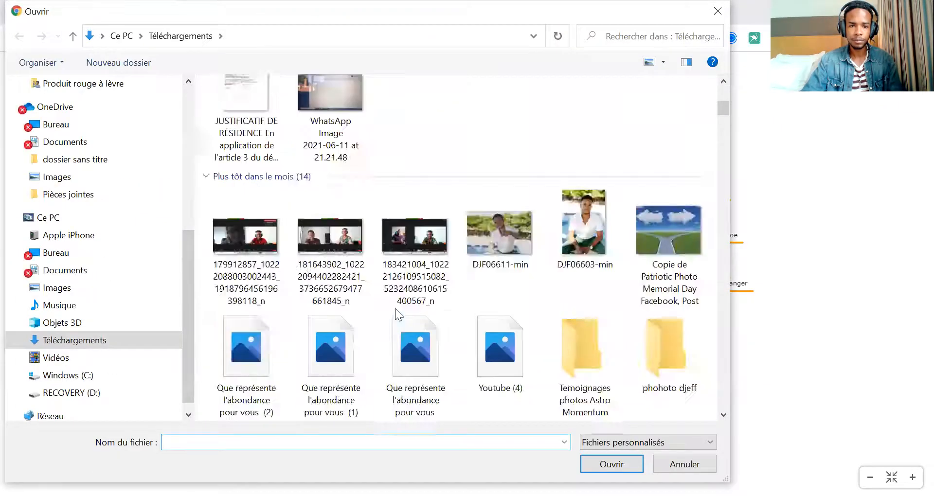
{"action": "scroll", "coordinate": [396, 309], "scroll_direction": "up", "scroll_amount": 5}
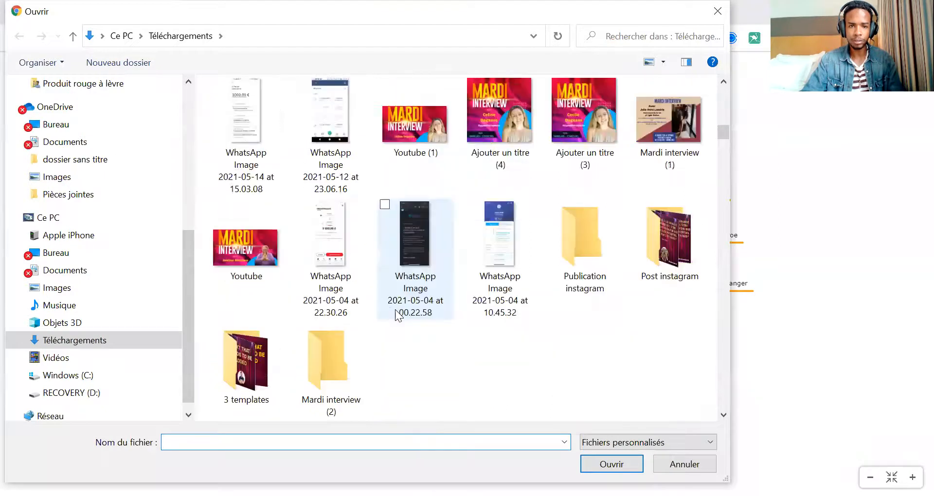
{"action": "left_click", "coordinate": [431, 119]}
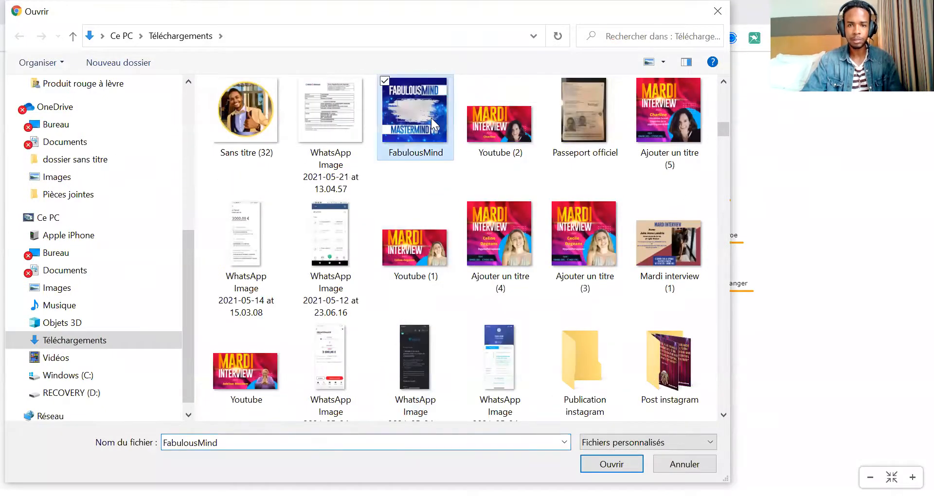
{"action": "double_click", "coordinate": [432, 118]}
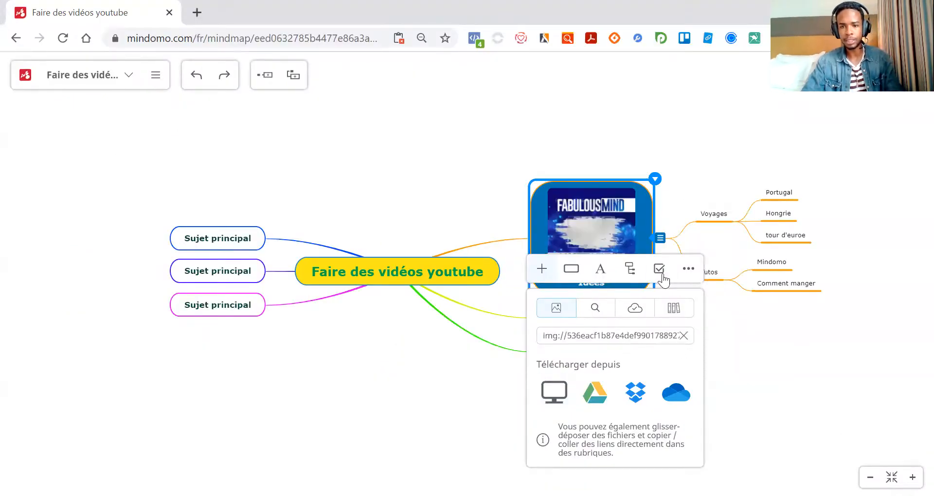
{"action": "left_click", "coordinate": [745, 334]}
Remove the FabulousMind image from the "Idées" topic and reinsert it from the previously uploaded images.
{"action": "left_click", "coordinate": [595, 234]}
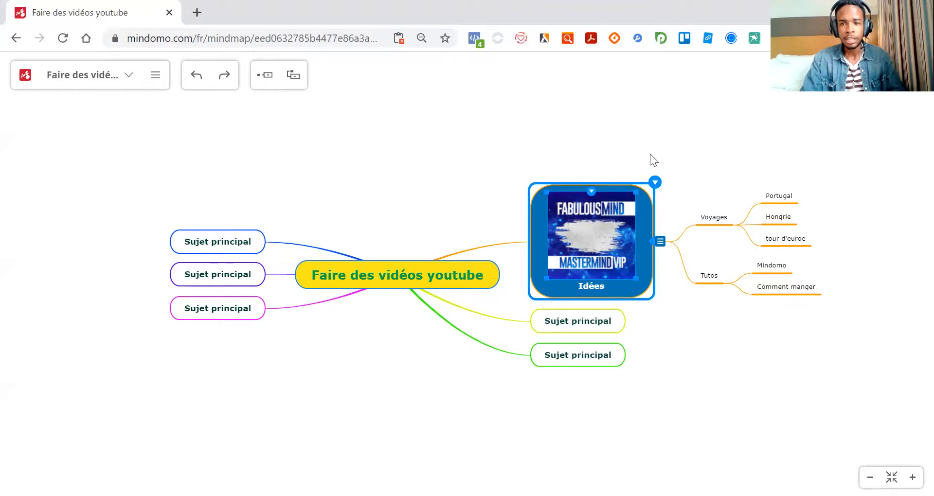
{"action": "left_click", "coordinate": [662, 241]}
{"action": "left_click", "coordinate": [825, 167]}
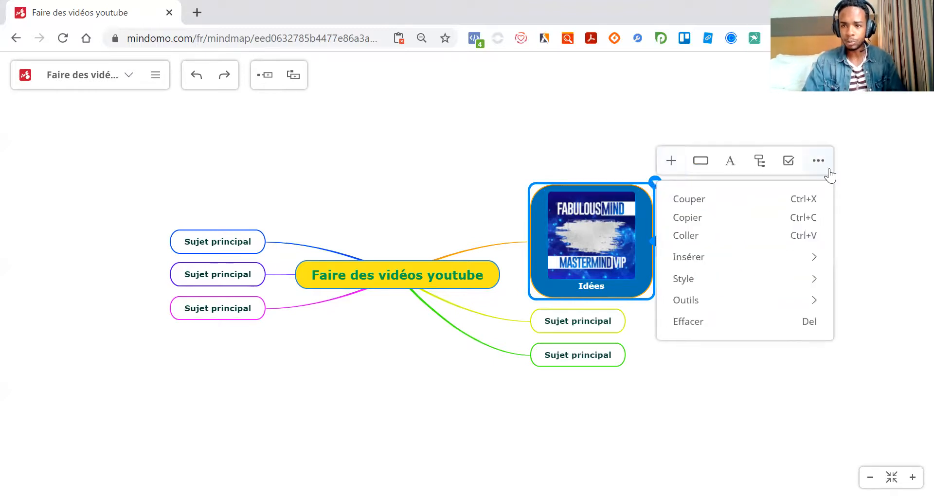
{"action": "left_click", "coordinate": [674, 163]}
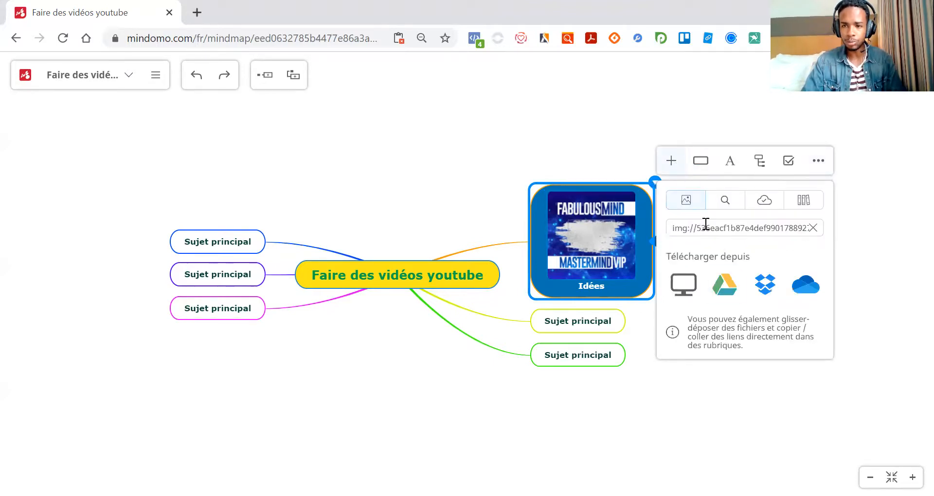
{"action": "left_click", "coordinate": [813, 228]}
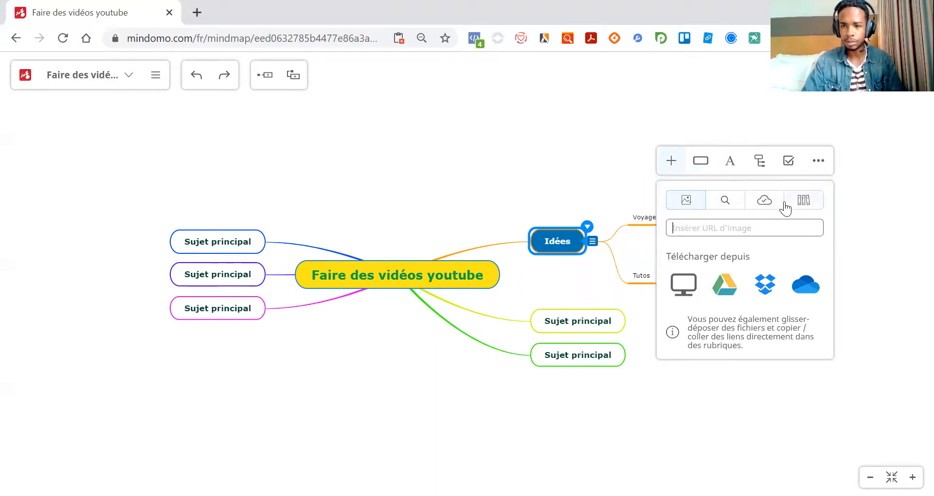
{"action": "left_click", "coordinate": [802, 205]}
{"action": "left_click", "coordinate": [759, 205]}
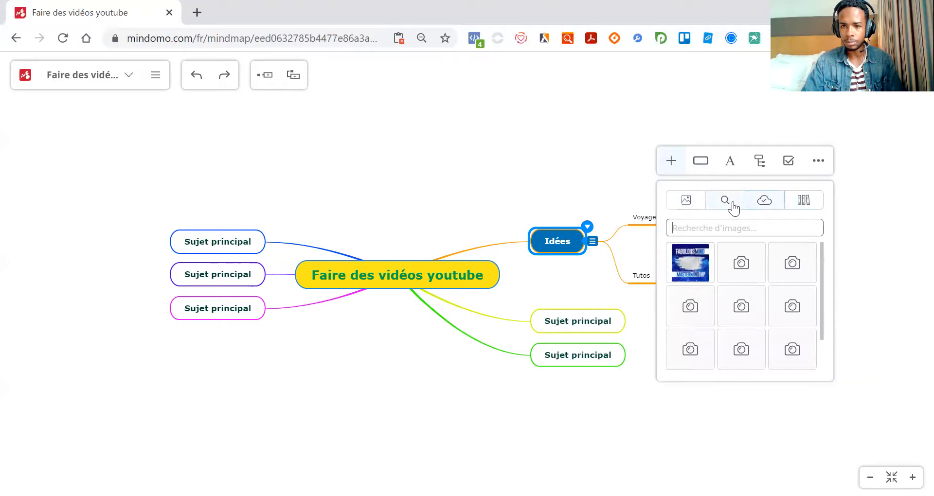
{"action": "left_click", "coordinate": [699, 257]}
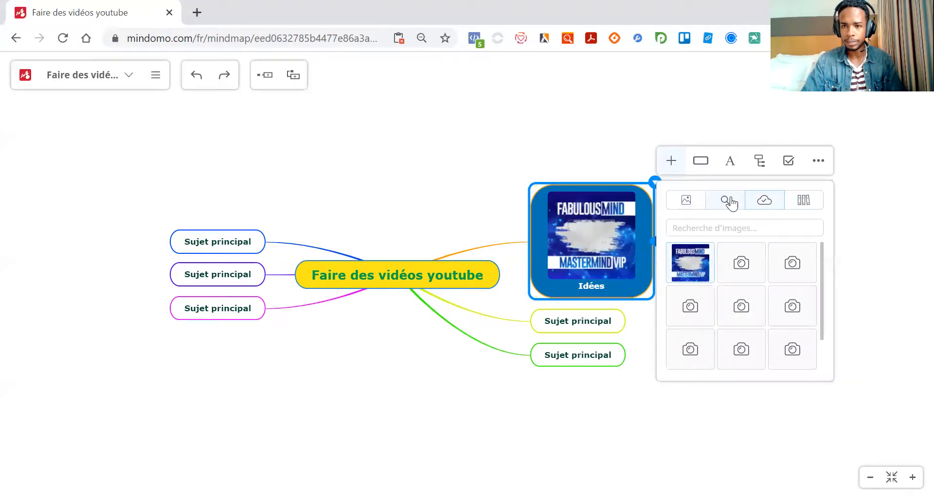
{"action": "left_click", "coordinate": [789, 164]}
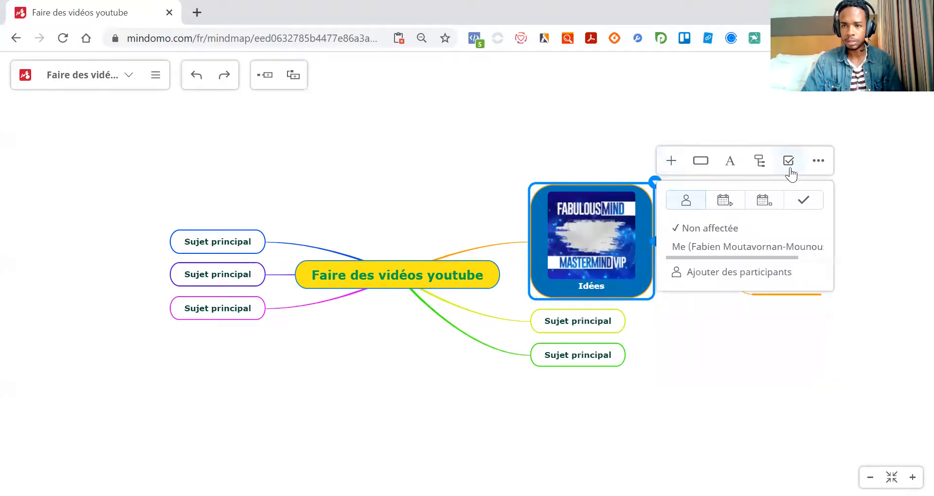
{"action": "left_click", "coordinate": [819, 161]}
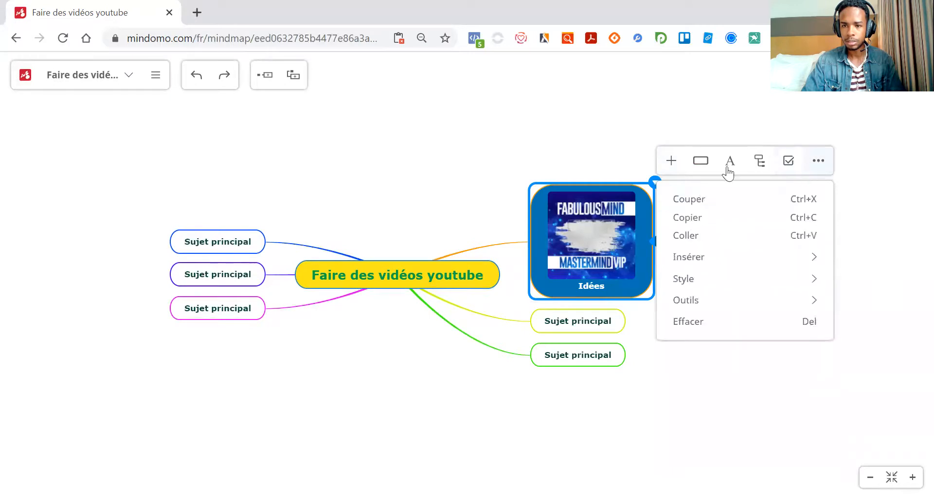
{"action": "left_click", "coordinate": [699, 165]}
Draw a connection from the "Idées" topic to the uppermost "Sujet principal" topic on the opposite side of the map.
{"action": "left_click", "coordinate": [672, 163]}
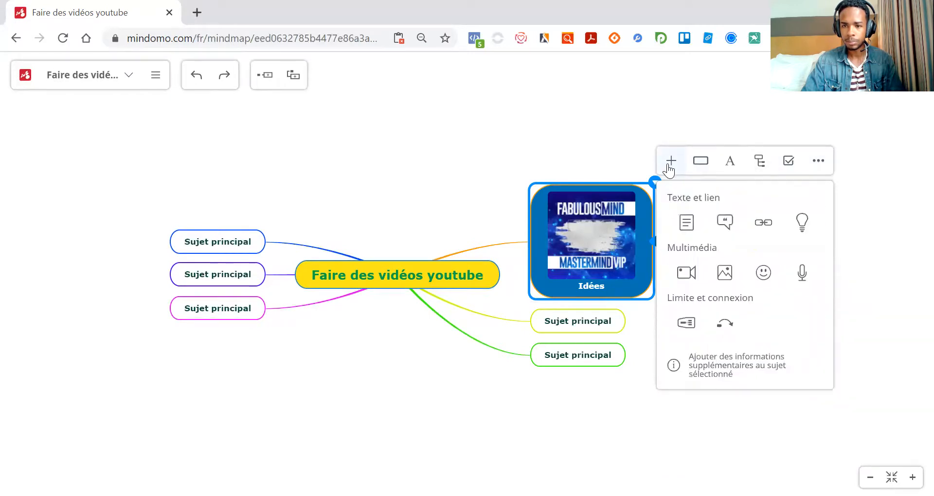
{"action": "left_click", "coordinate": [724, 325]}
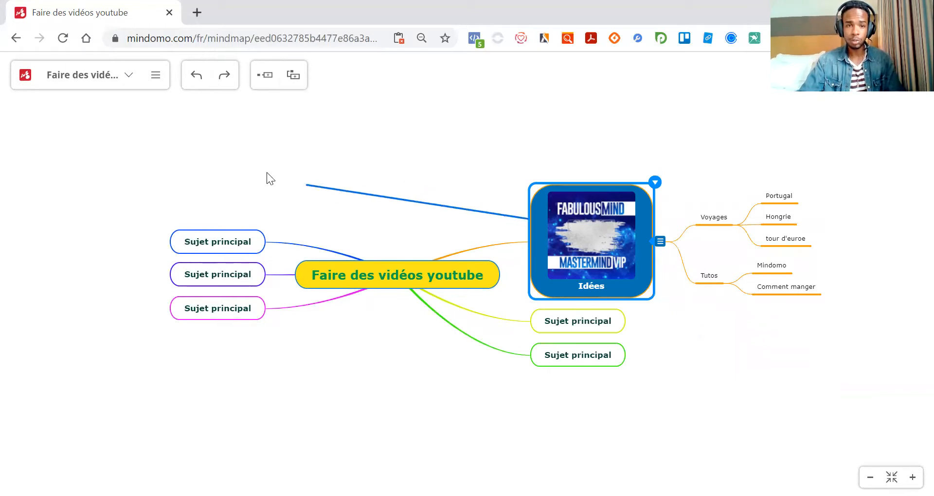
{"action": "left_click", "coordinate": [227, 231]}
{"action": "left_click", "coordinate": [225, 237]}
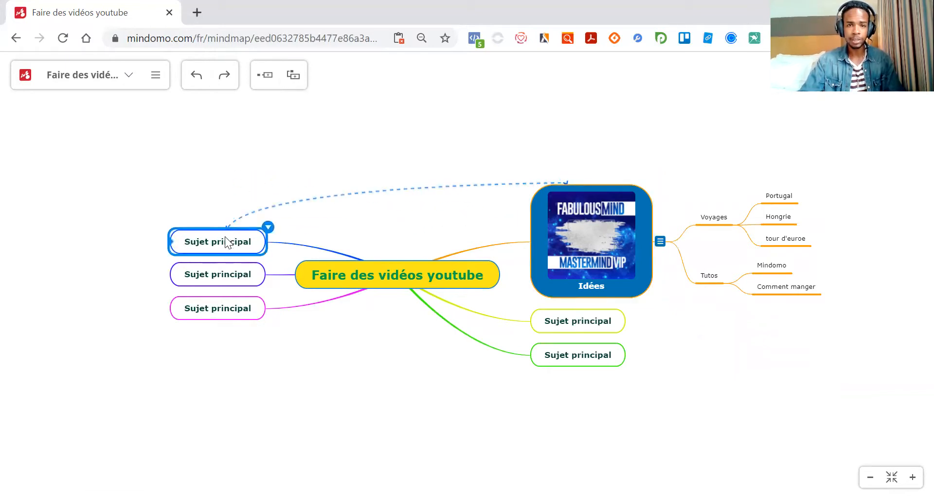
Replace the text of the topic connected to "Idées" with "Materiel" and clear it, leaving that topic blank.
{"action": "left_click", "coordinate": [226, 237]}
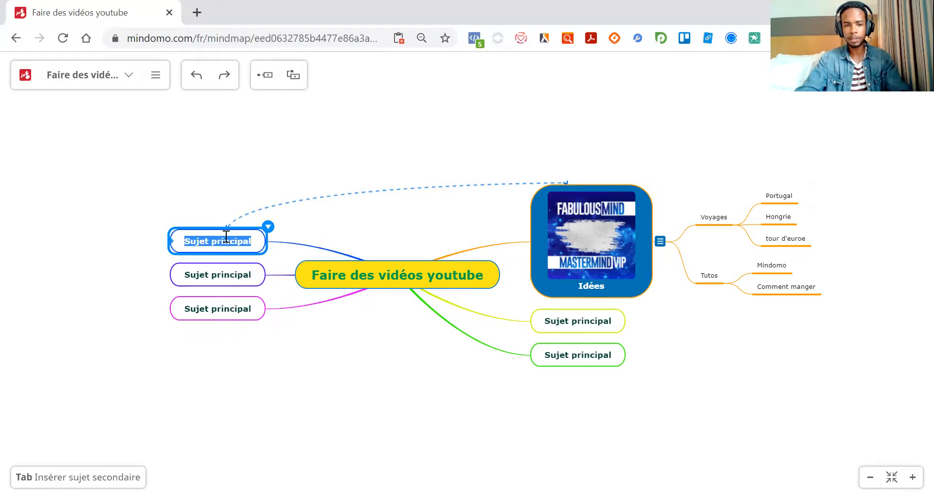
{"action": "type", "text": "Materiel"}
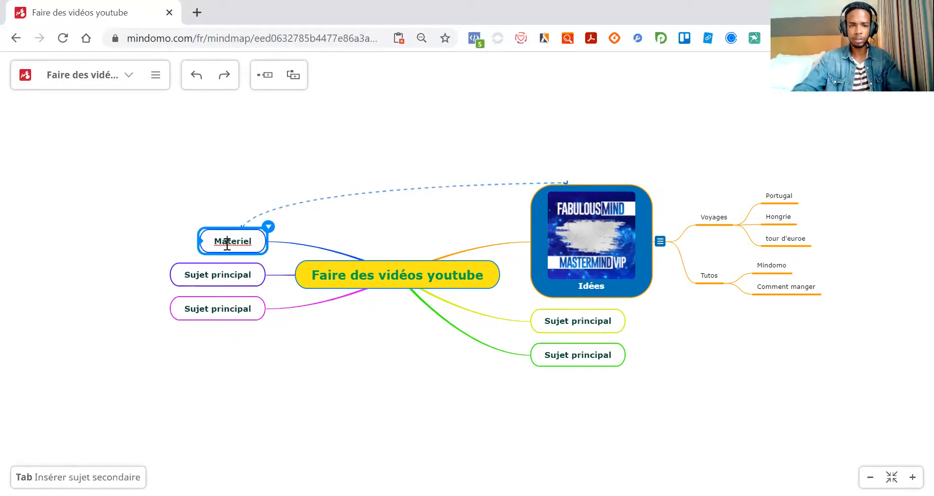
{"action": "right_click", "coordinate": [227, 244]}
{"action": "key", "text": "BackSpace"}
Label the connection between "Idées" and the blank topic with the text "Matos dont j'a besoin".
{"action": "left_click", "coordinate": [382, 224]}
{"action": "left_click", "coordinate": [411, 190]}
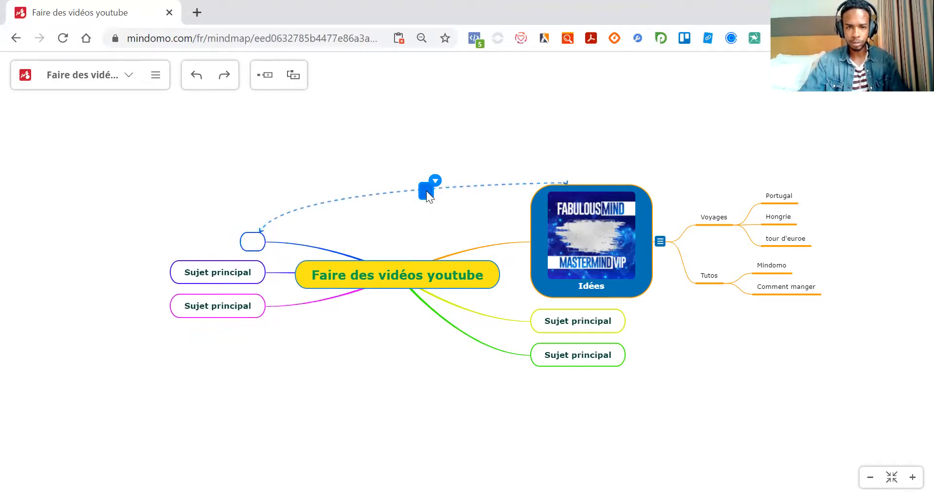
{"action": "type", "text": "Matos "}
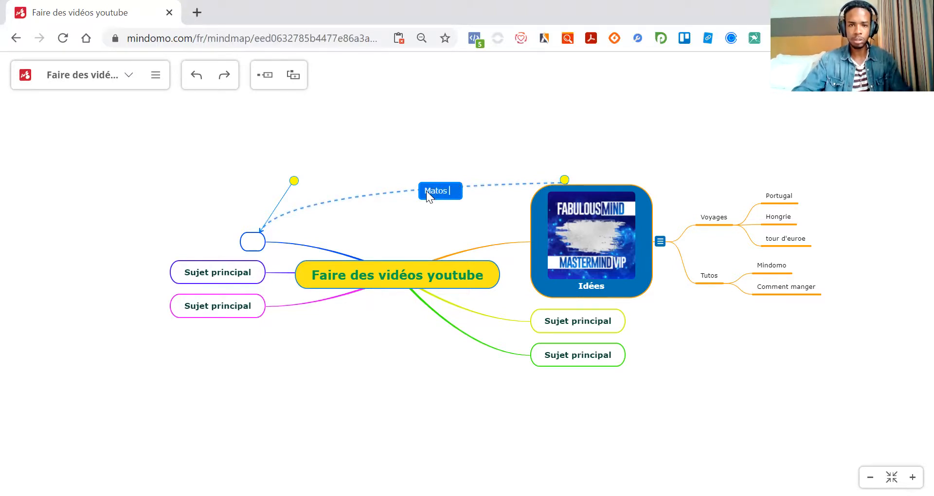
{"action": "type", "text": "don't j"}
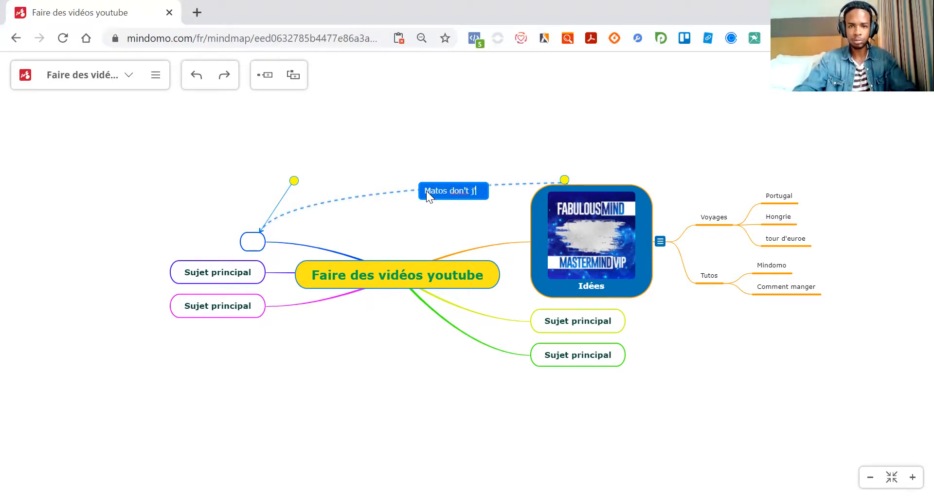
{"action": "key", "text": "BackSpace"}
{"action": "key", "text": "BackSpace"}
{"action": "key", "text": "BackSpace"}
{"action": "key", "text": "BackSpace"}
{"action": "type", "text": "t j'a besoi"}
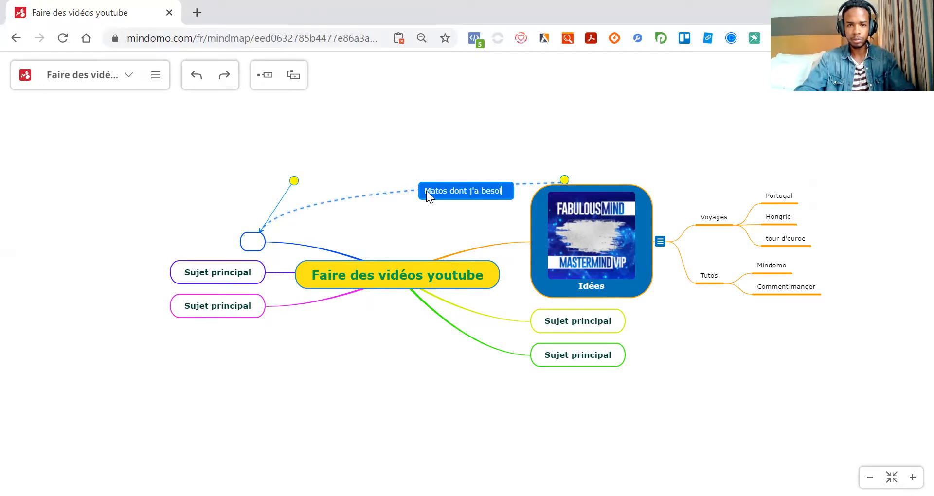
{"action": "type", "text": "n"}
{"action": "left_click", "coordinate": [419, 226]}
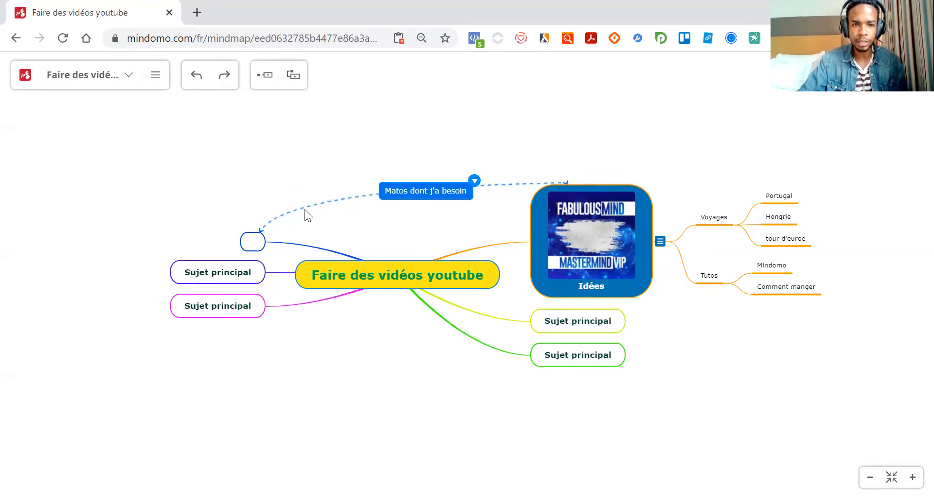
Make the labelled connection one thickness level heavier and change its line pattern to solid.
{"action": "left_click", "coordinate": [474, 180]}
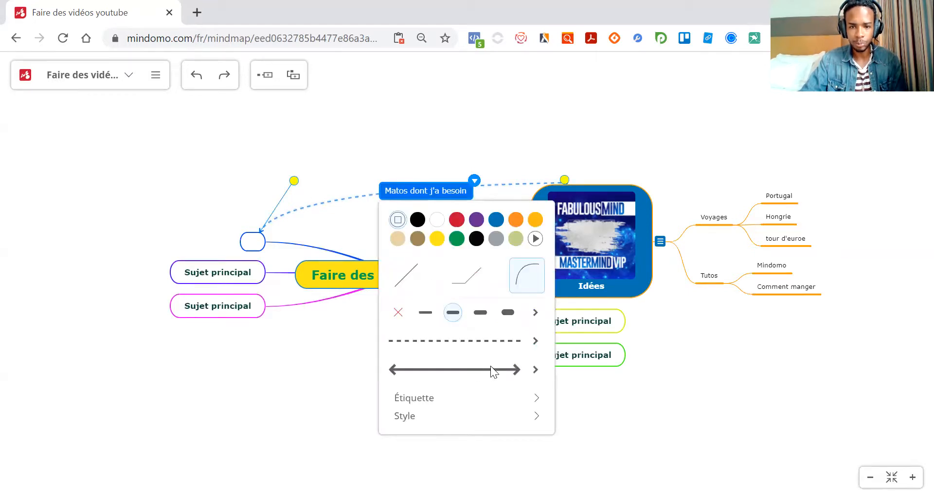
{"action": "left_click", "coordinate": [477, 315]}
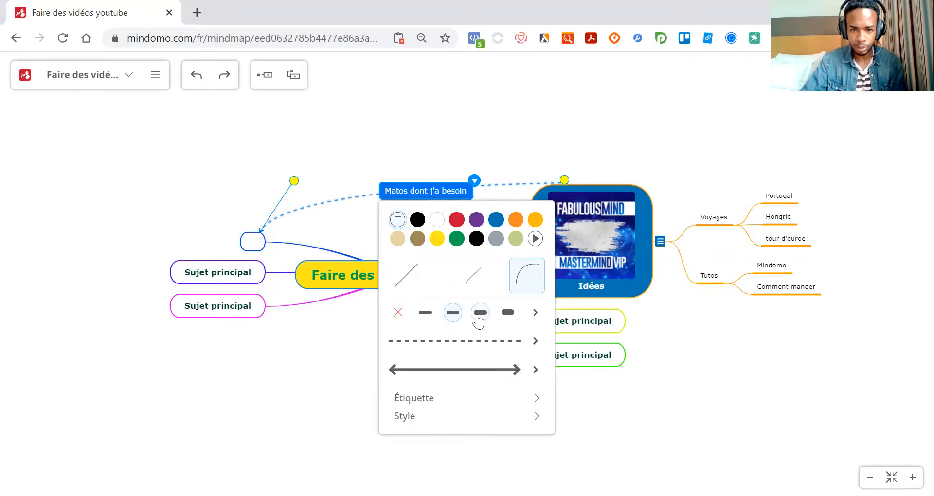
{"action": "left_click", "coordinate": [535, 370]}
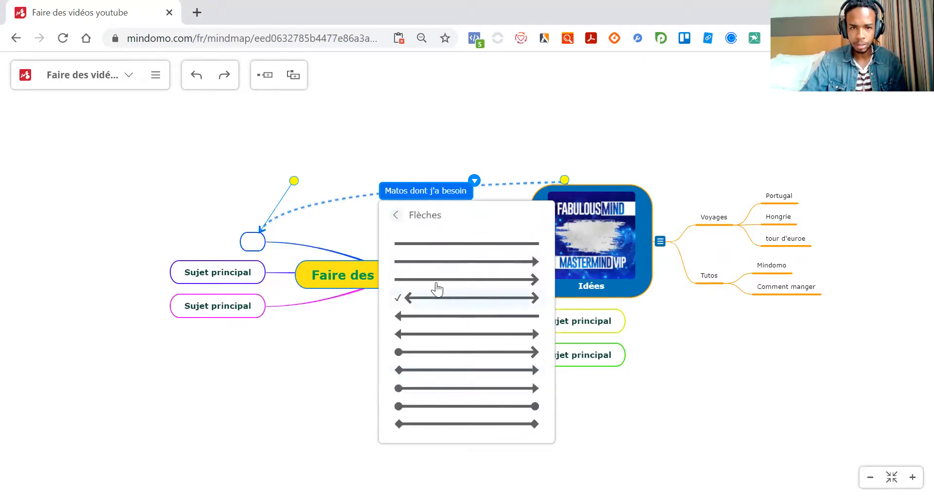
{"action": "left_click", "coordinate": [396, 215]}
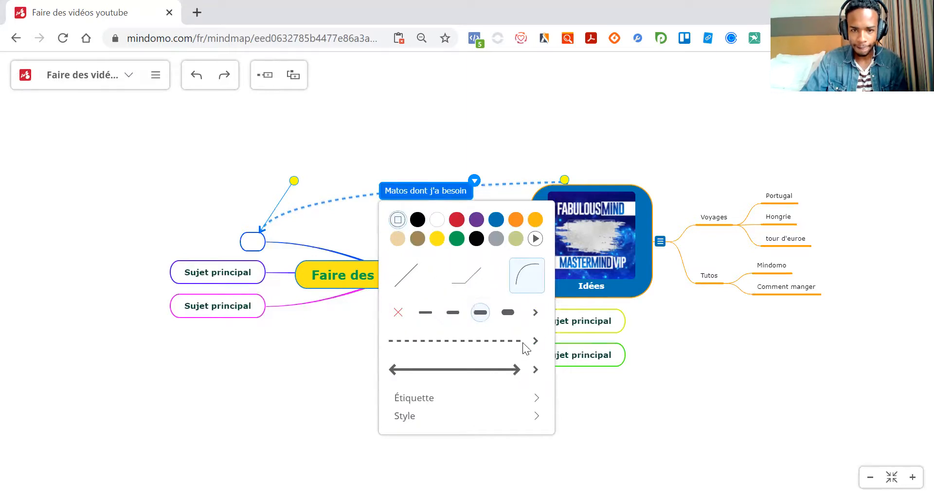
{"action": "left_click", "coordinate": [534, 342]}
{"action": "left_click", "coordinate": [479, 244]}
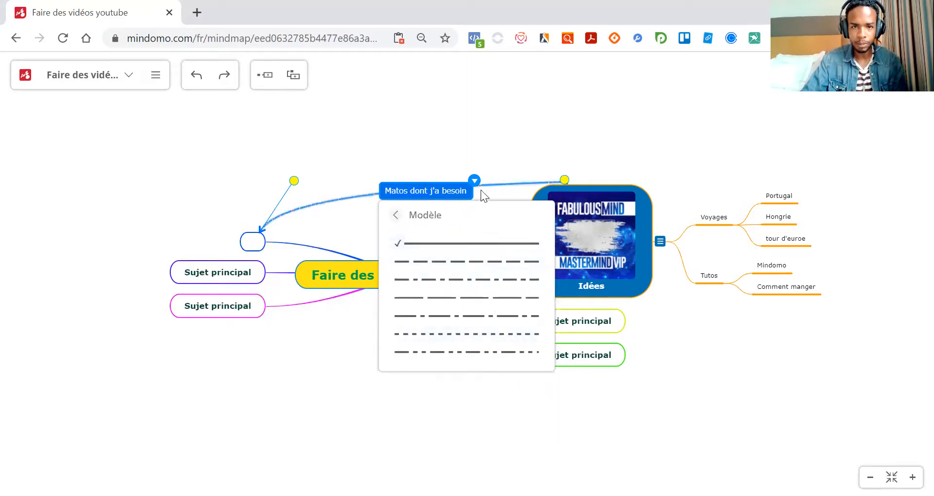
Reshape the labelled connection into a high arch above the map by moving both of its curve handles.
{"action": "left_click_drag", "start_coordinate": [566, 181], "coordinate": [360, 32]}
{"action": "left_click_drag", "start_coordinate": [294, 180], "coordinate": [209, 124]}
{"action": "left_click", "coordinate": [373, 243]}
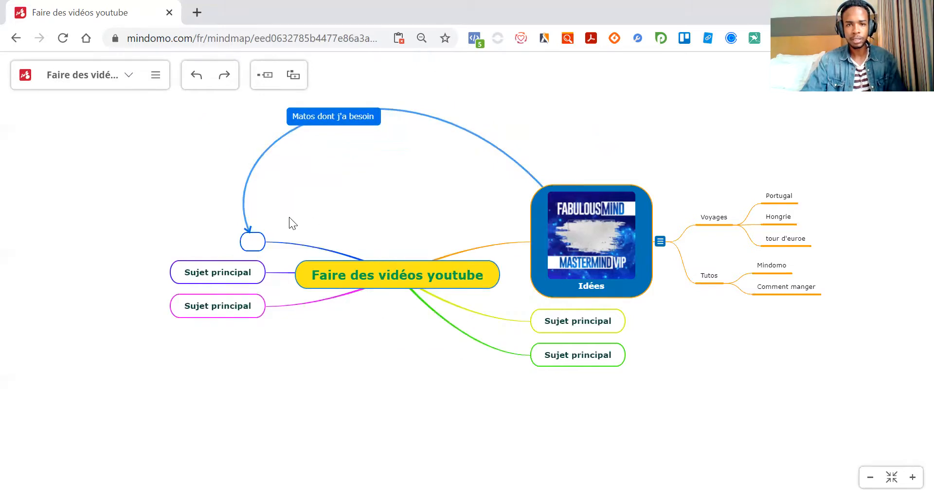
{"action": "left_click", "coordinate": [559, 384]}
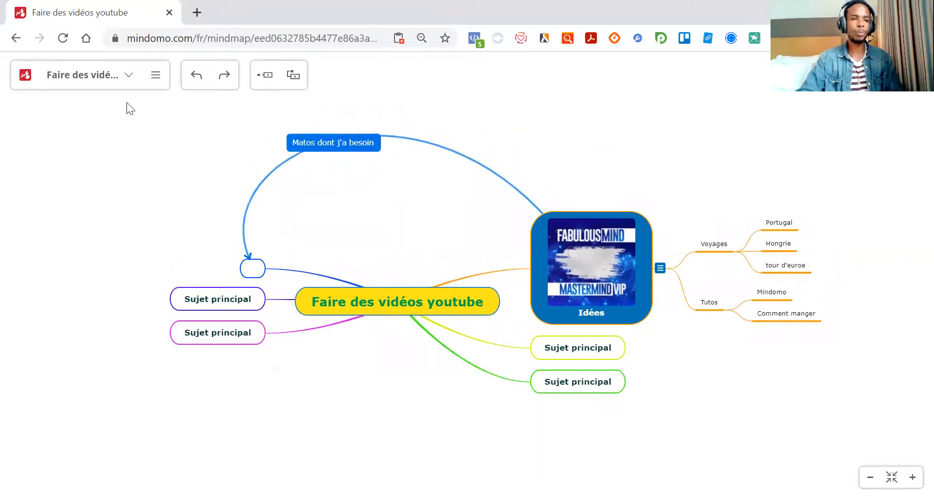
Open the theme editor (Éditeur de thèmes) and create a new theme of type Général in the first empty slot.
{"action": "left_click", "coordinate": [154, 77]}
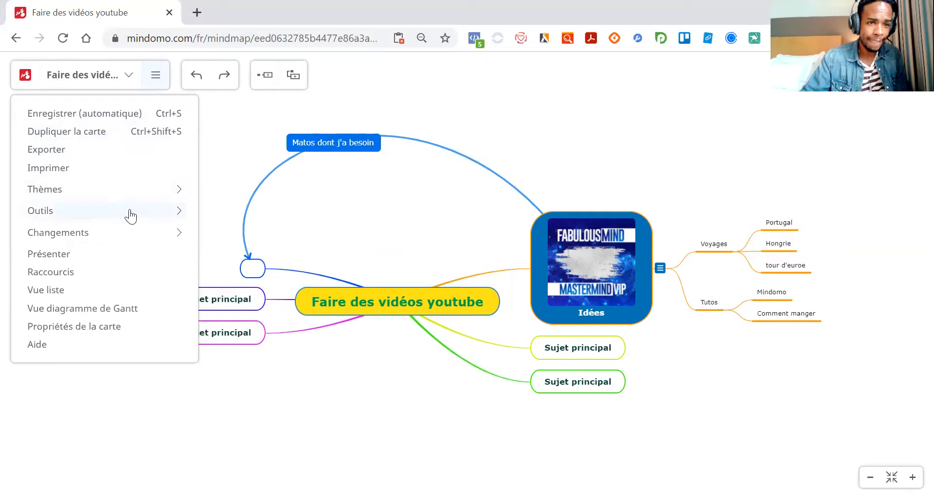
{"action": "left_click", "coordinate": [113, 186]}
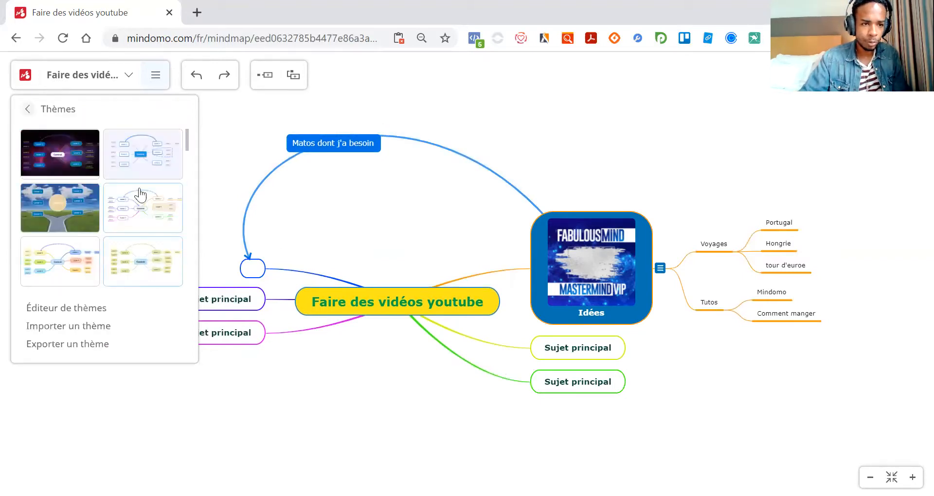
{"action": "left_click", "coordinate": [98, 312]}
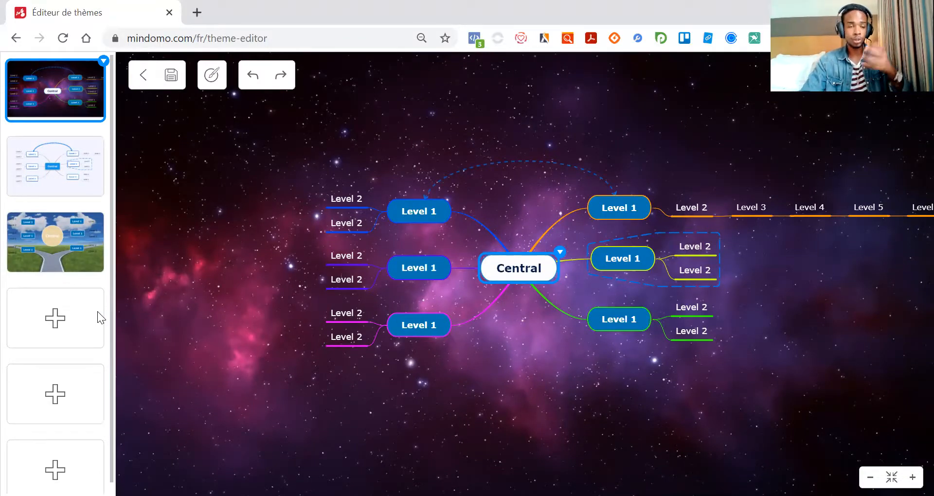
{"action": "left_click", "coordinate": [68, 325]}
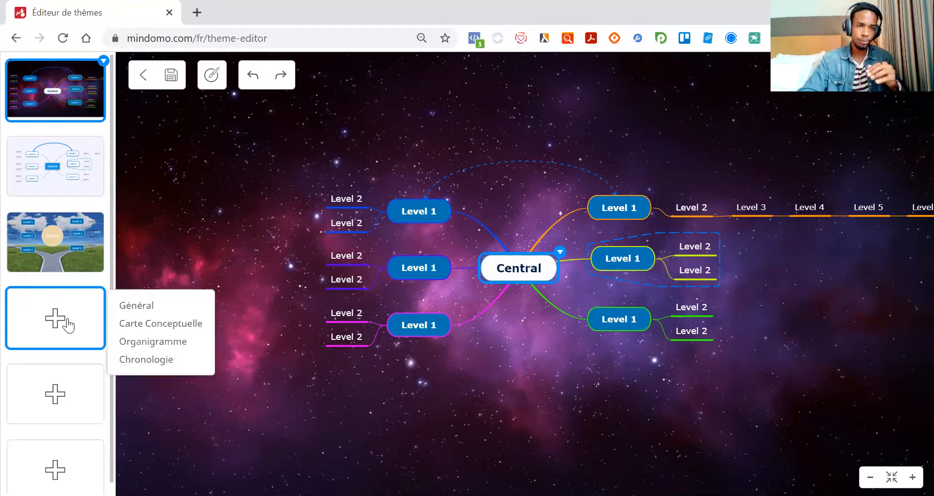
{"action": "left_click", "coordinate": [146, 306]}
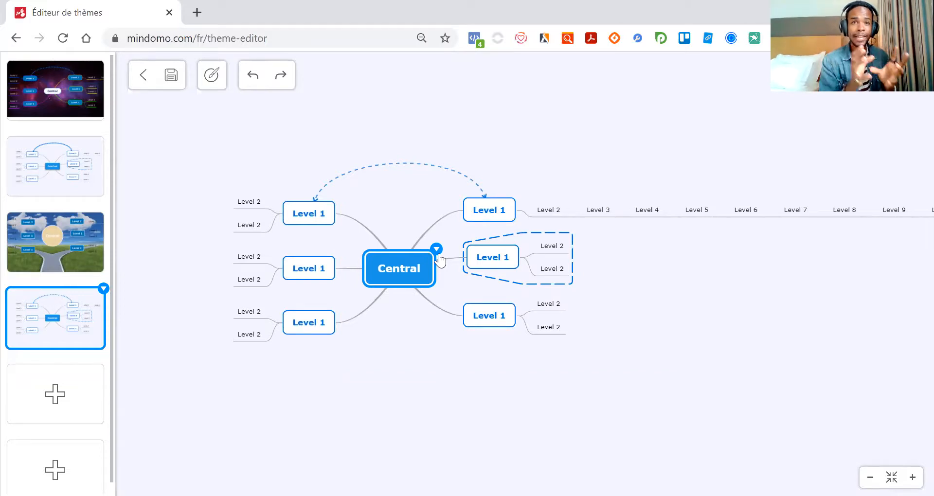
Fill the new theme's Central topic with purple and enlarge its text.
{"action": "left_click", "coordinate": [437, 251]}
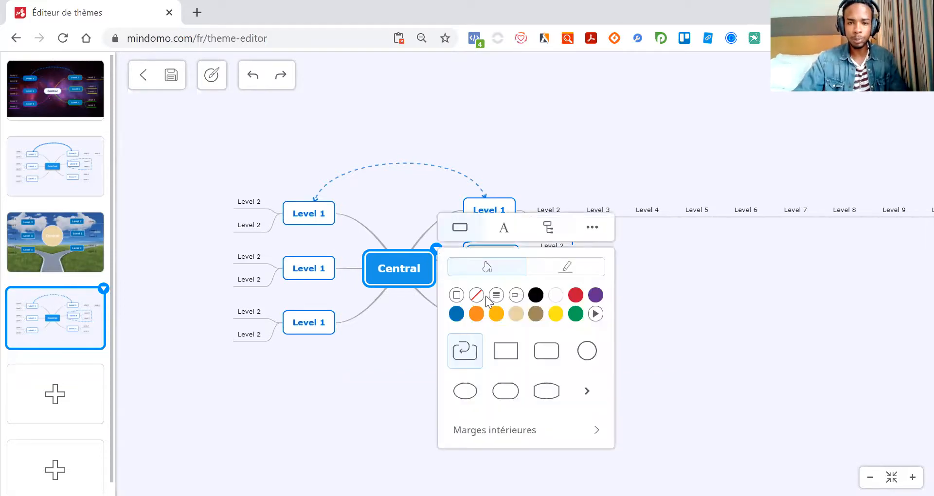
{"action": "left_click", "coordinate": [596, 296]}
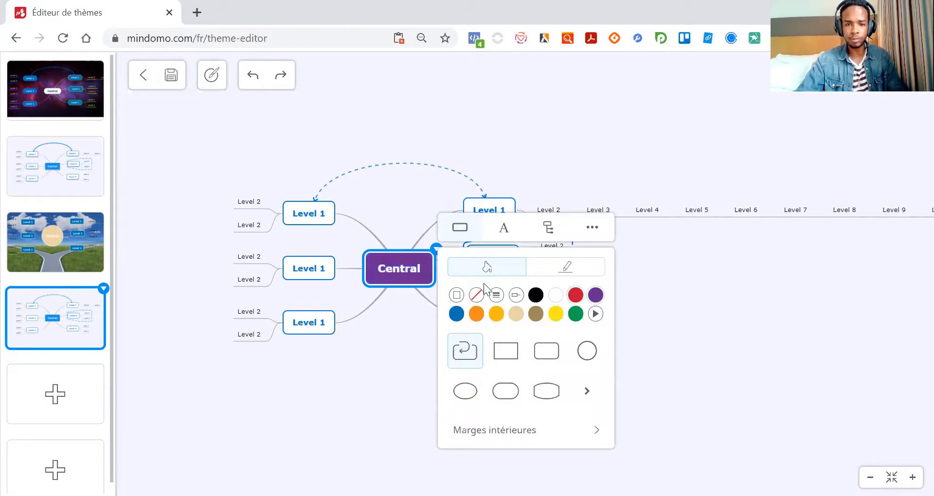
{"action": "left_click", "coordinate": [494, 236]}
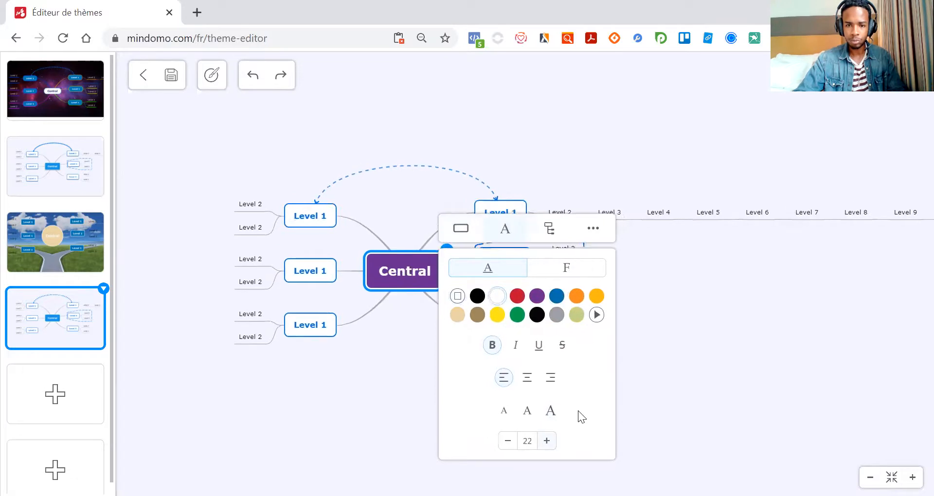
{"action": "left_click", "coordinate": [698, 393]}
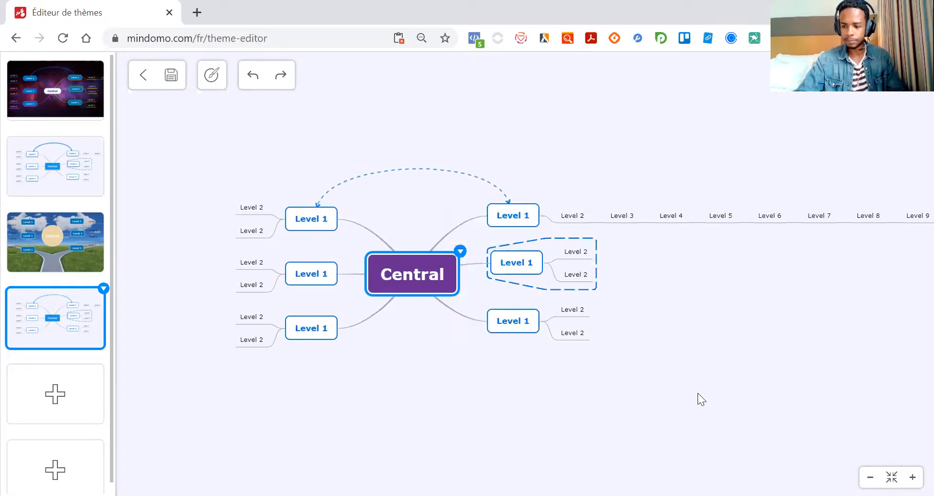
Set the theme's Level 1 topics to green text on a white fill.
{"action": "left_click", "coordinate": [529, 215]}
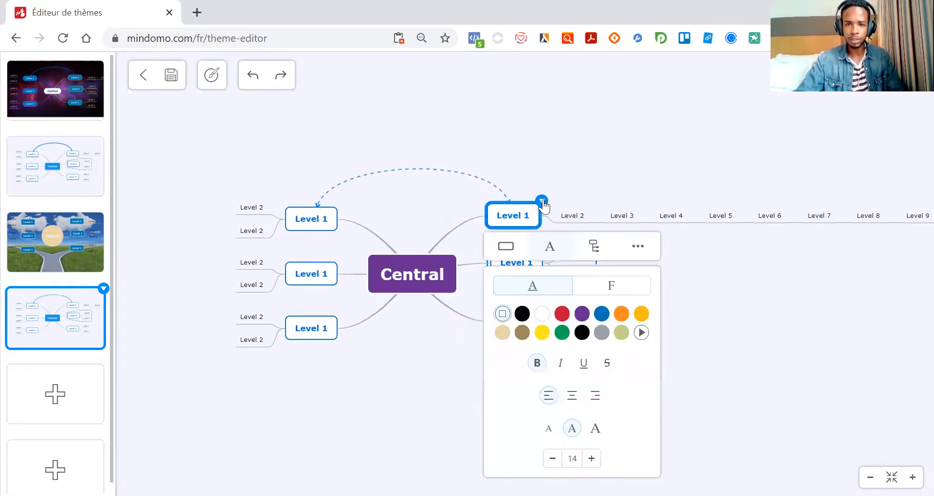
{"action": "left_click", "coordinate": [562, 334]}
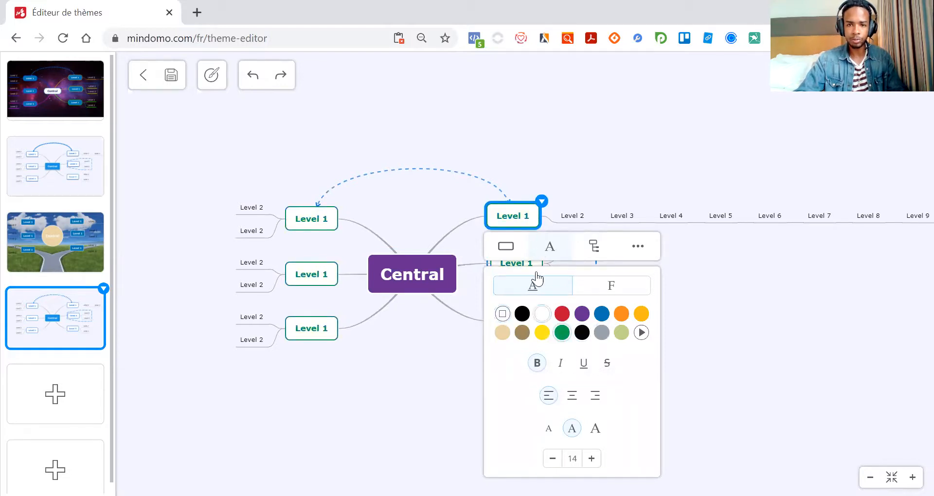
{"action": "left_click", "coordinate": [506, 249]}
{"action": "left_click", "coordinate": [602, 315]}
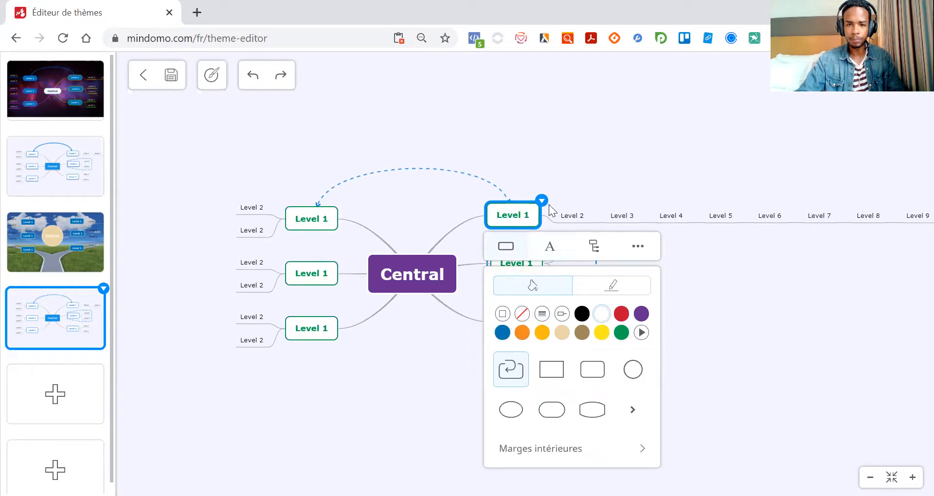
Fill the theme's Level 2 topics with green and set their text to white at size 17.
{"action": "left_click", "coordinate": [567, 215]}
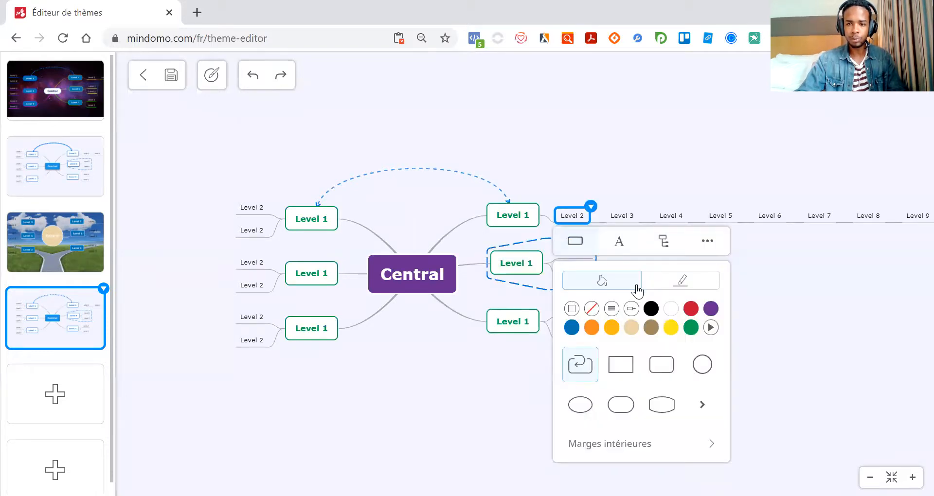
{"action": "left_click", "coordinate": [691, 328]}
{"action": "left_click", "coordinate": [617, 244]}
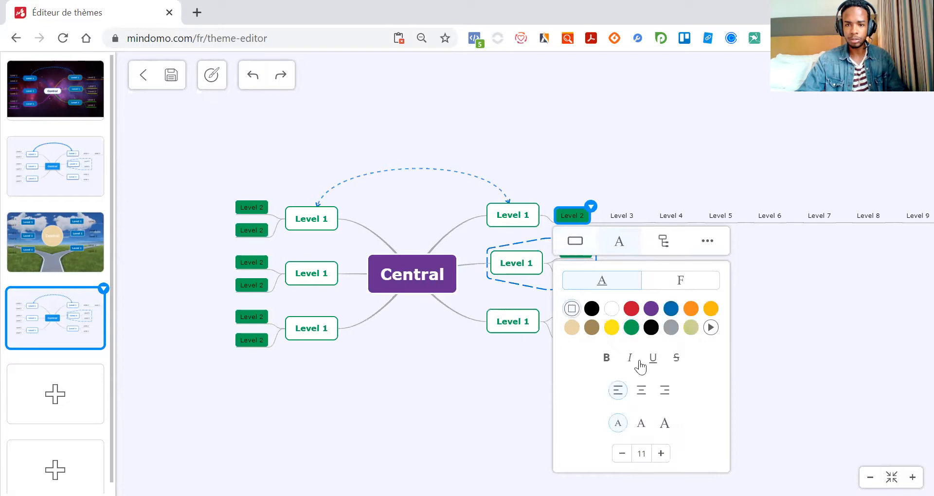
{"action": "left_click", "coordinate": [614, 312]}
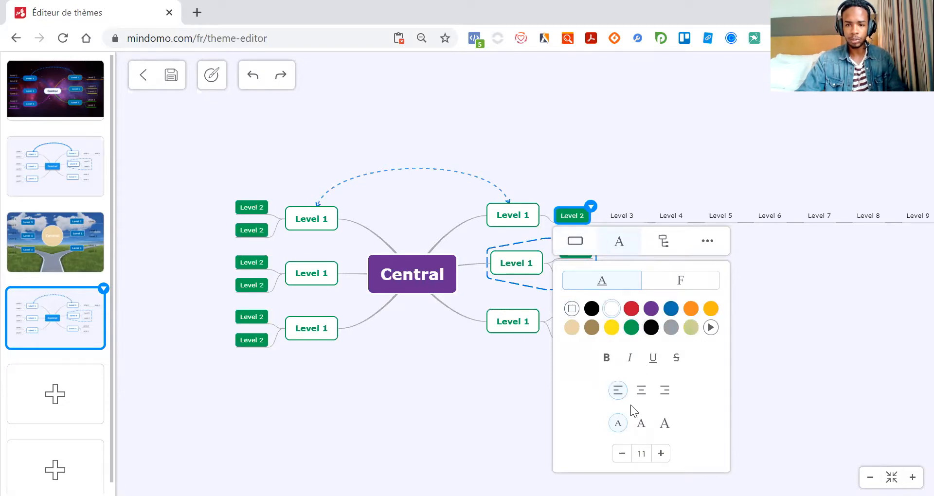
{"action": "left_click", "coordinate": [661, 454]}
{"action": "left_click", "coordinate": [661, 454]}
{"action": "left_click", "coordinate": [661, 454]}
{"action": "left_click", "coordinate": [661, 453]}
{"action": "left_click", "coordinate": [660, 454]}
{"action": "left_click", "coordinate": [661, 453]}
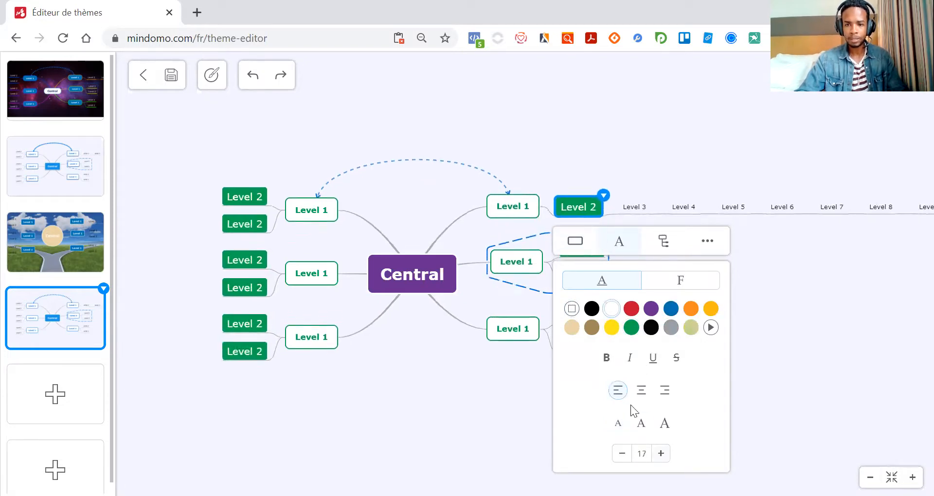
{"action": "left_click", "coordinate": [816, 393]}
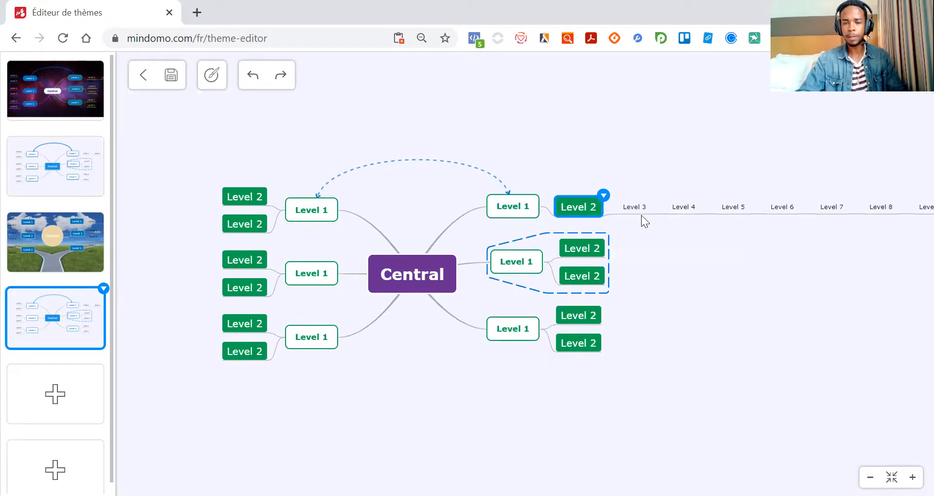
{"action": "left_click", "coordinate": [653, 199]}
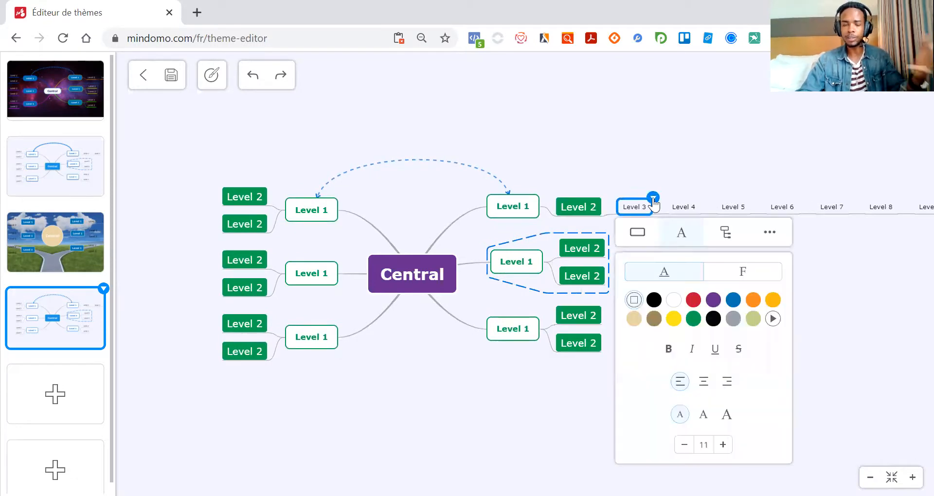
{"action": "left_click", "coordinate": [262, 130]}
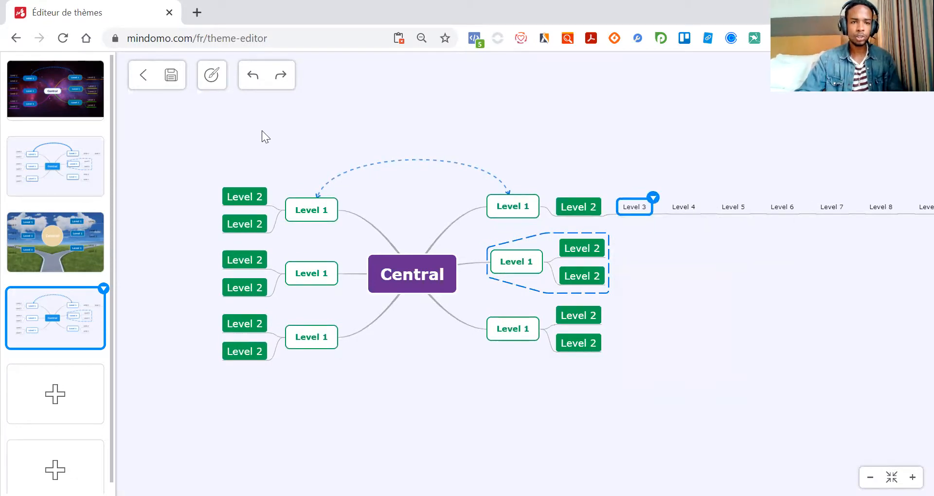
{"action": "left_click", "coordinate": [262, 130]}
{"action": "left_click", "coordinate": [188, 145]}
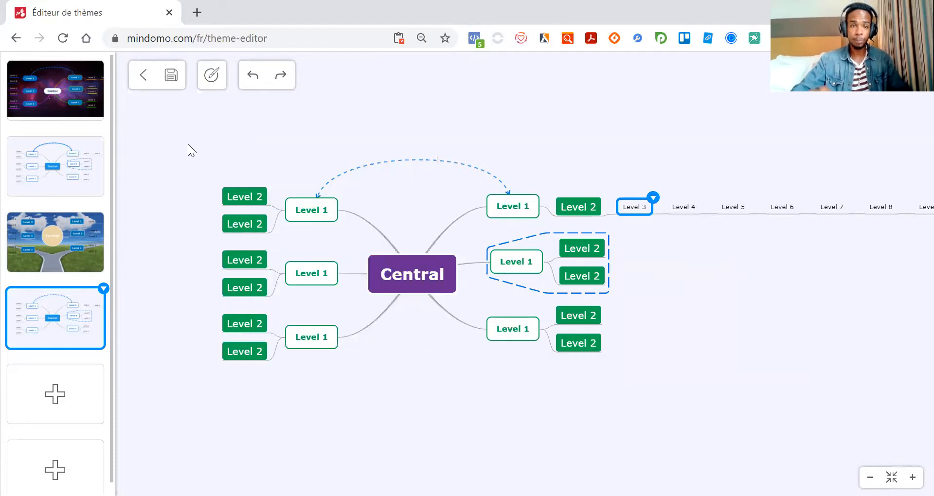
Try dark and grey background colours for the new theme, ending on white.
{"action": "left_click", "coordinate": [190, 140]}
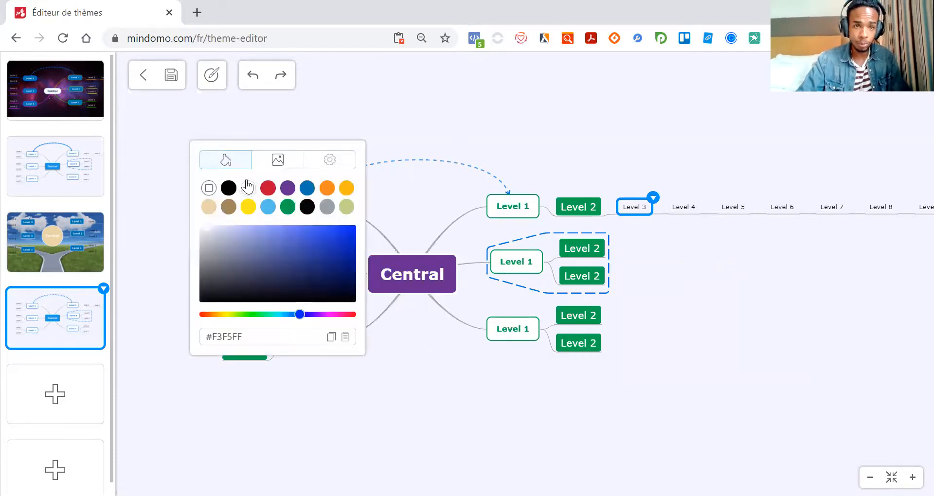
{"action": "left_click", "coordinate": [281, 163]}
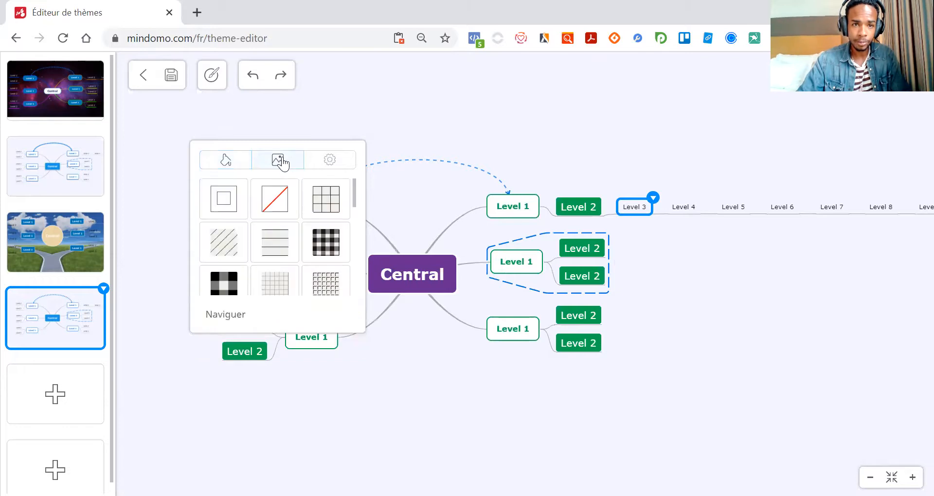
{"action": "left_click", "coordinate": [225, 161]}
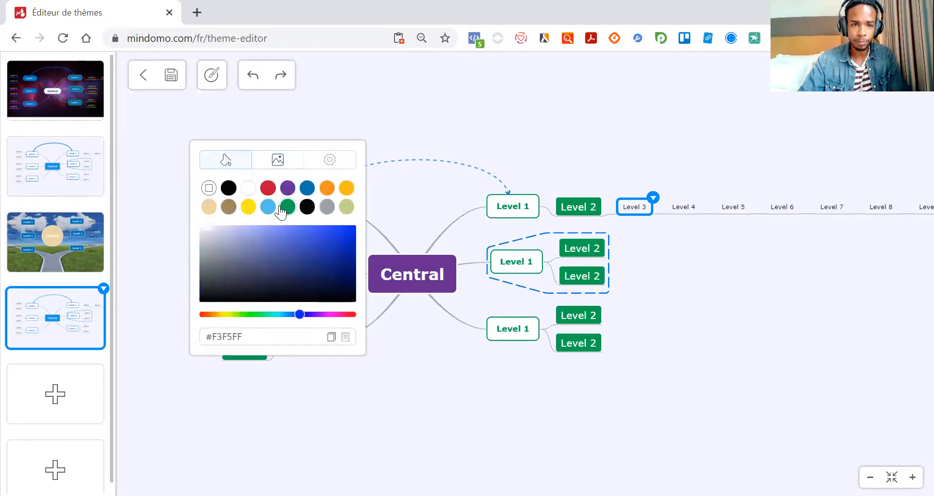
{"action": "left_click", "coordinate": [283, 209]}
{"action": "left_click", "coordinate": [309, 209]}
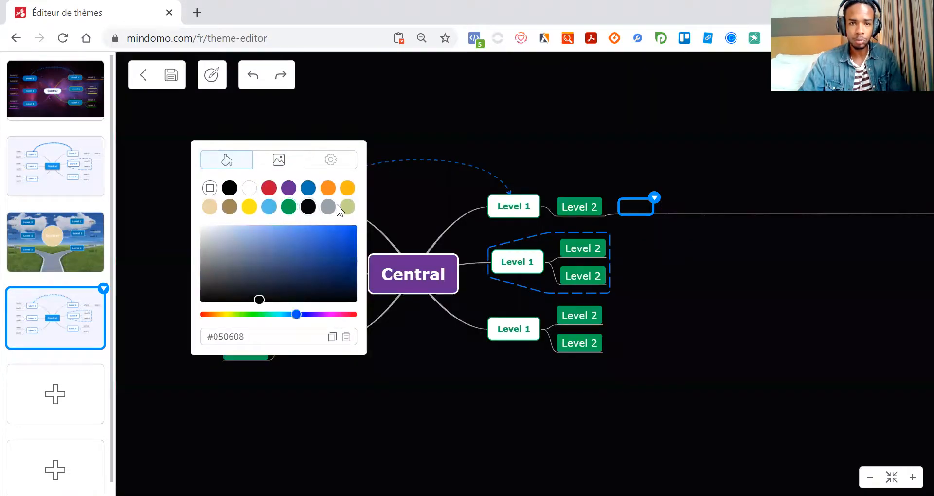
{"action": "left_click", "coordinate": [329, 207]}
{"action": "left_click", "coordinate": [250, 189]}
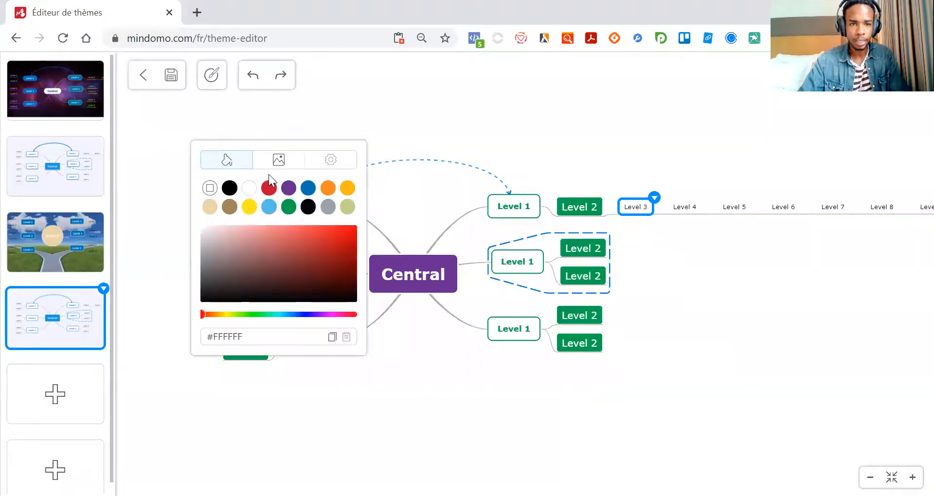
Apply the small-squares pattern to the new theme's background.
{"action": "left_click", "coordinate": [281, 168]}
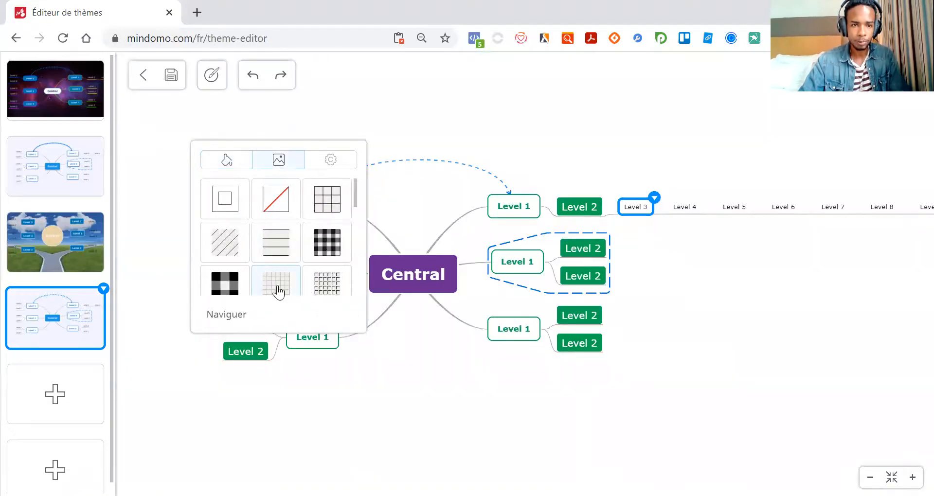
{"action": "left_click", "coordinate": [316, 287]}
{"action": "scroll", "coordinate": [316, 287], "scroll_direction": "down", "scroll_amount": 5}
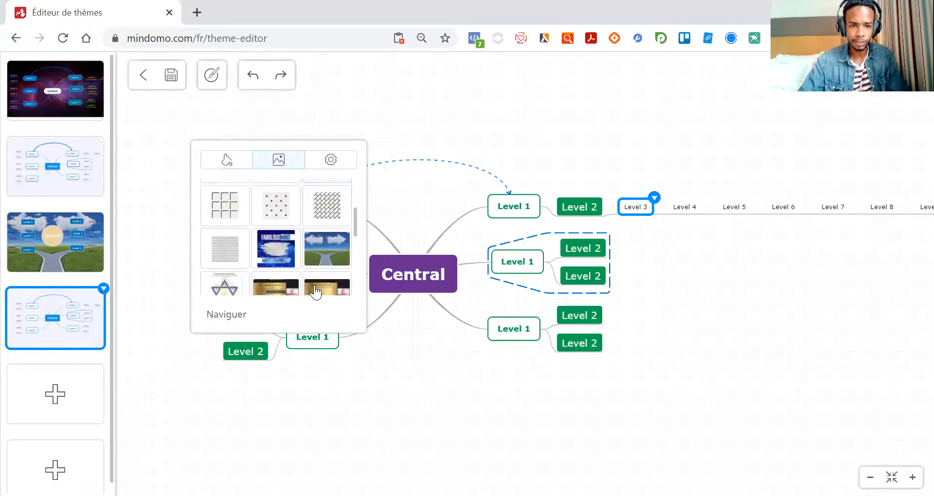
Upload the image "Copie de Patriotic Photo Memorial Day Facebook, Post" from Téléchargements and use the crossroads picture as the theme background.
{"action": "left_click", "coordinate": [230, 316]}
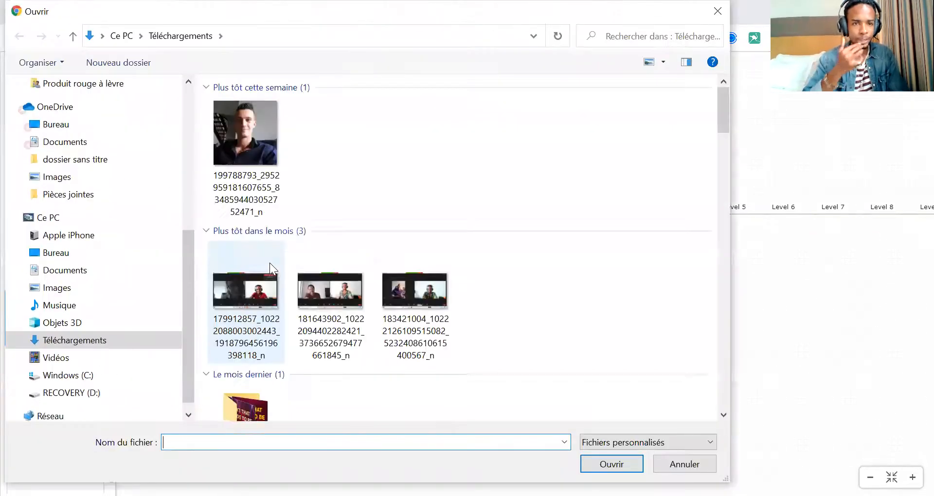
{"action": "scroll", "coordinate": [272, 257], "scroll_direction": "down", "scroll_amount": 5}
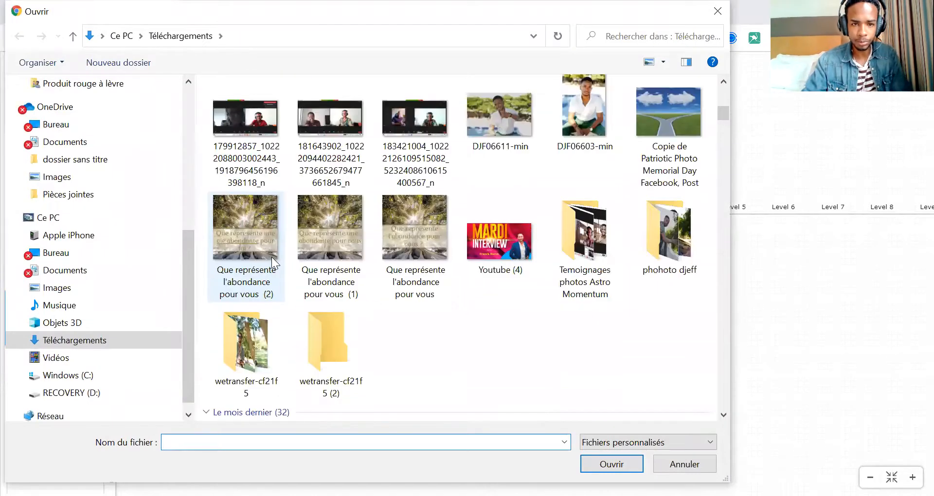
{"action": "left_click", "coordinate": [673, 117]}
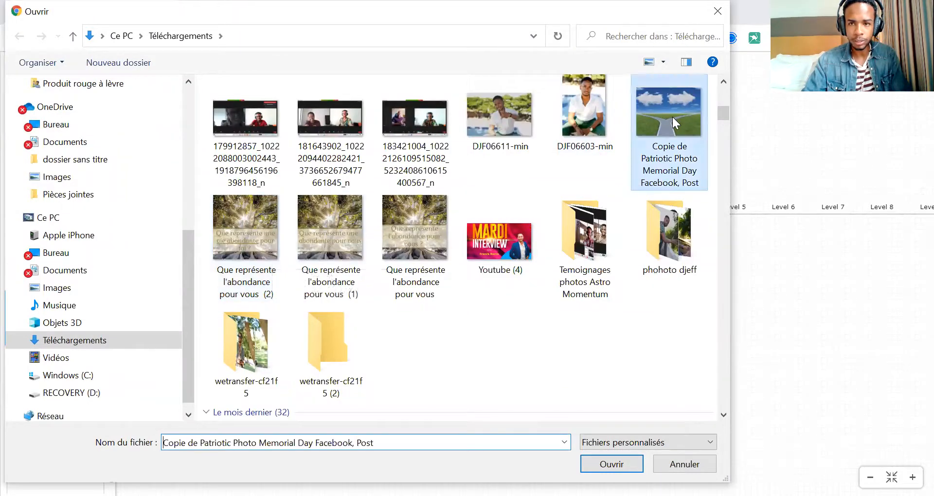
{"action": "double_click", "coordinate": [673, 117]}
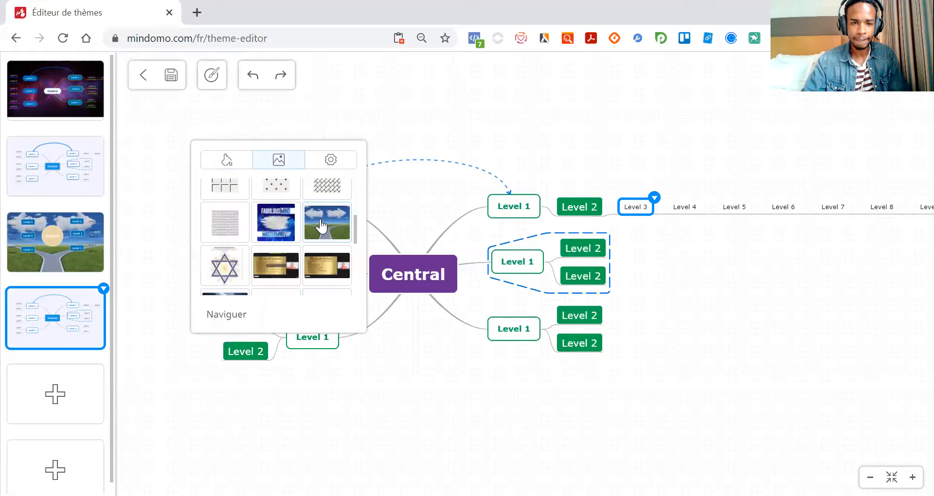
{"action": "left_click", "coordinate": [225, 267]}
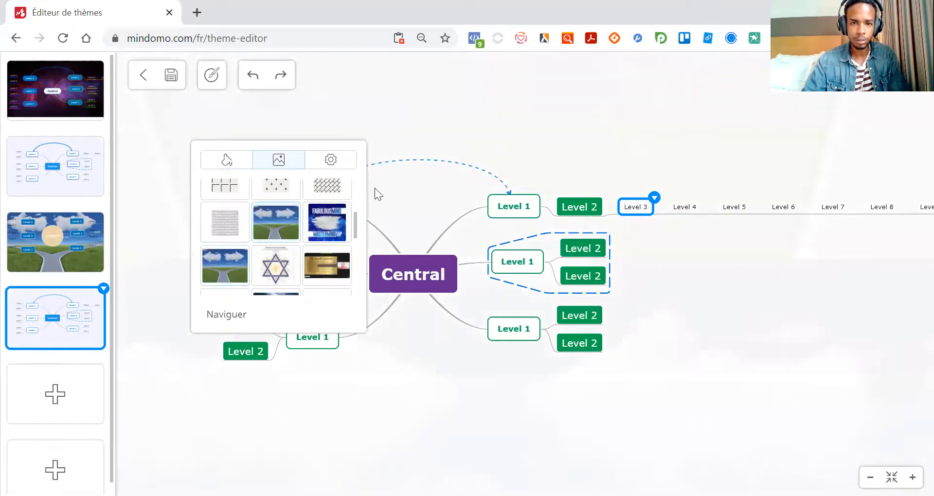
Replace the background picture with the blue FABULOUSMIND image and reset the background colour to the default #F3F5FF.
{"action": "left_click", "coordinate": [327, 220]}
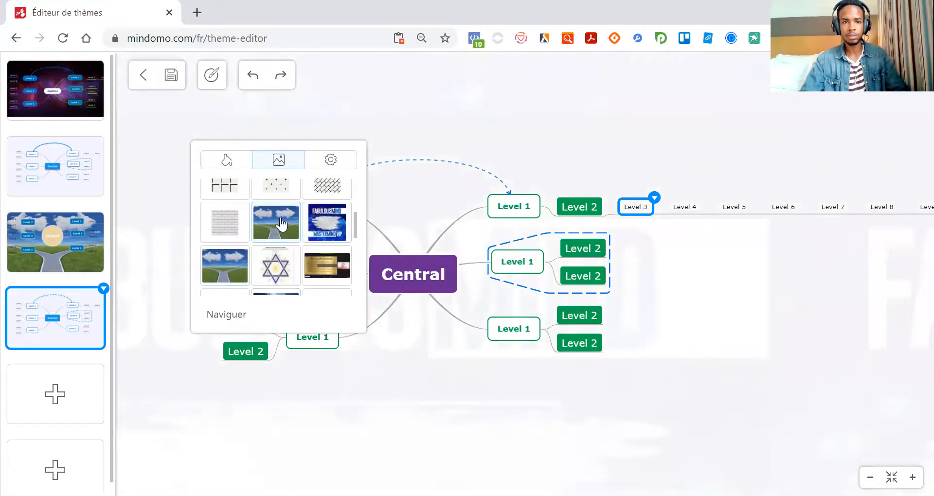
{"action": "left_click_drag", "start_coordinate": [611, 128], "coordinate": [713, 142]}
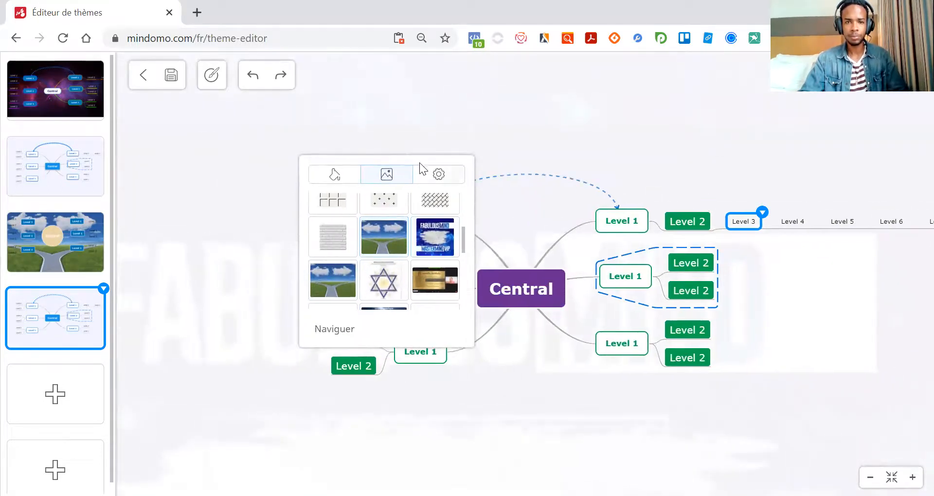
{"action": "left_click", "coordinate": [336, 175]}
{"action": "left_click", "coordinate": [317, 203]}
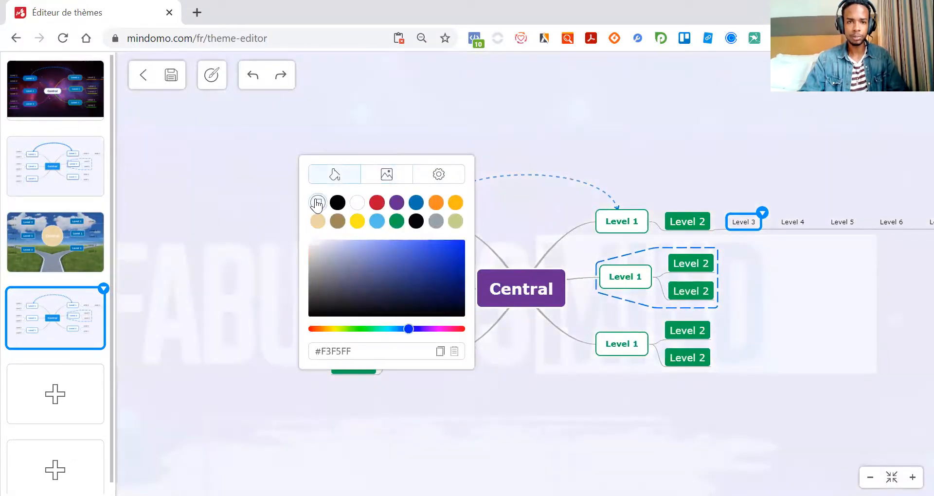
Change the theme's background picture from the FABULOUSMIND image to the crossroads image.
{"action": "left_click", "coordinate": [411, 174]}
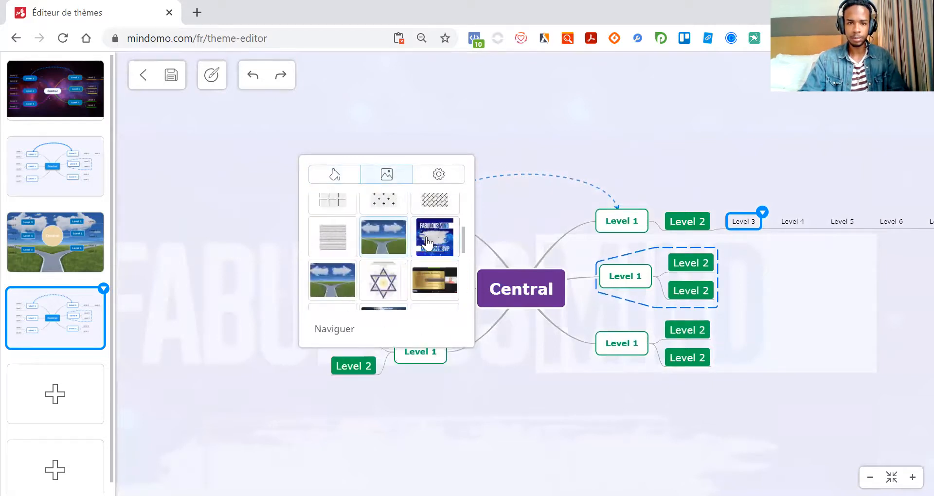
{"action": "left_click", "coordinate": [530, 151]}
{"action": "left_click_drag", "start_coordinate": [488, 154], "coordinate": [665, 74]}
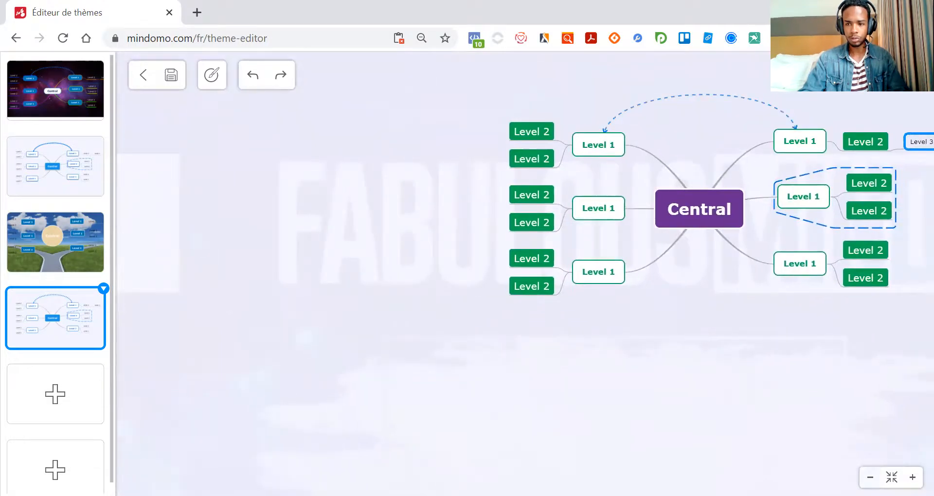
{"action": "scroll", "coordinate": [639, 373], "scroll_direction": "down", "scroll_amount": 5}
{"action": "left_click_drag", "start_coordinate": [551, 304], "coordinate": [643, 320]}
{"action": "left_click", "coordinate": [643, 320]}
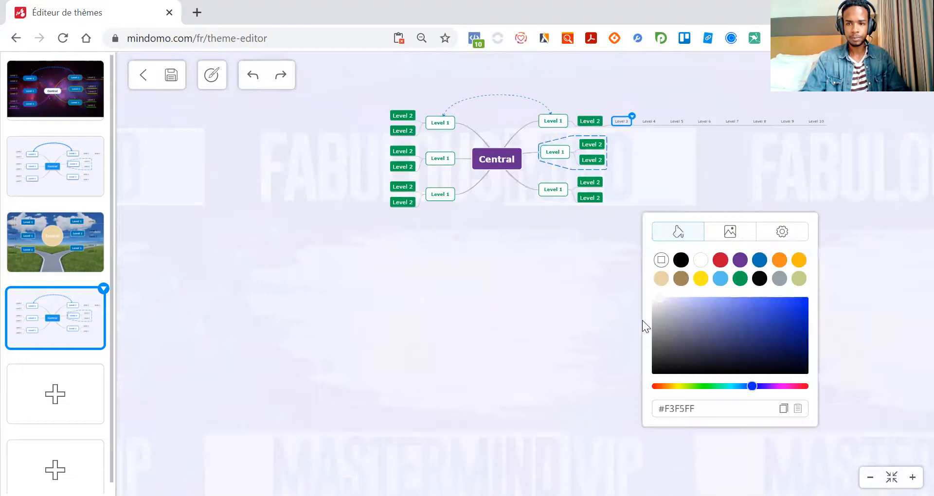
{"action": "left_click", "coordinate": [730, 231]}
{"action": "left_click", "coordinate": [685, 339]}
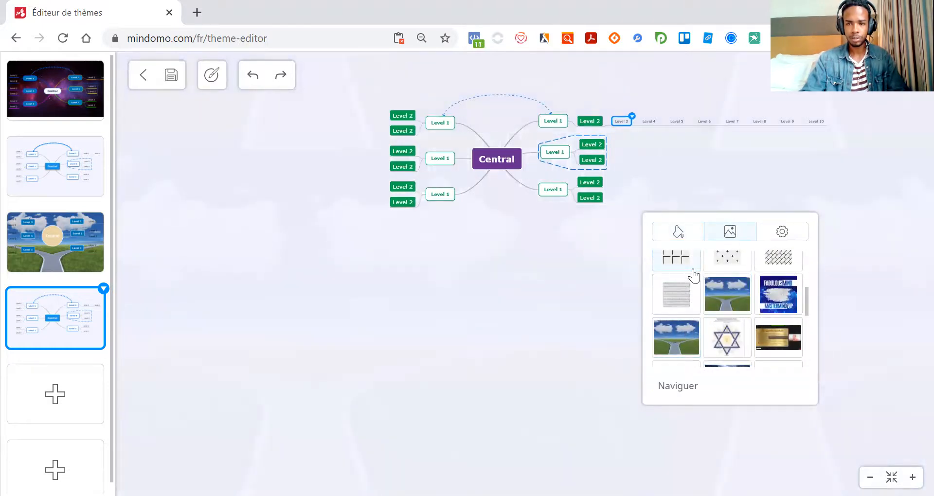
Remove the picture from the theme's background, leaving only the plain colour.
{"action": "scroll", "coordinate": [695, 271], "scroll_direction": "up", "scroll_amount": 3}
{"action": "left_click", "coordinate": [728, 276]}
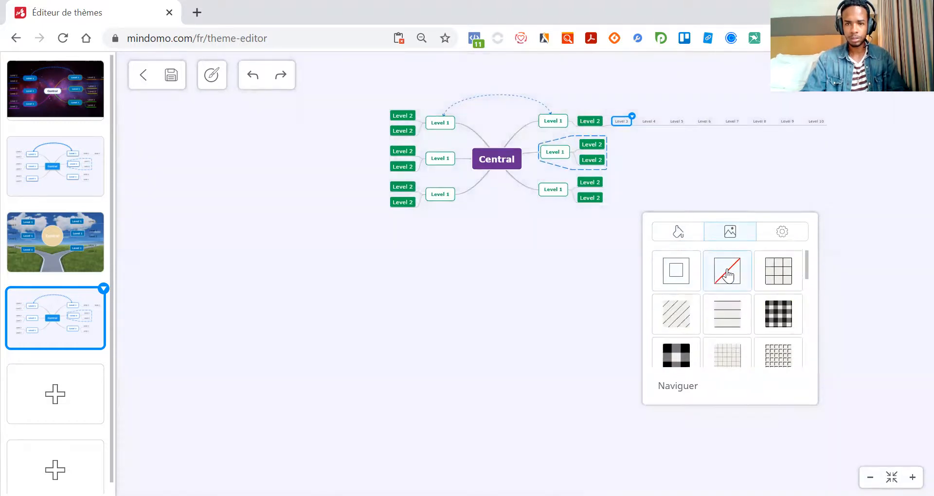
{"action": "left_click", "coordinate": [677, 235]}
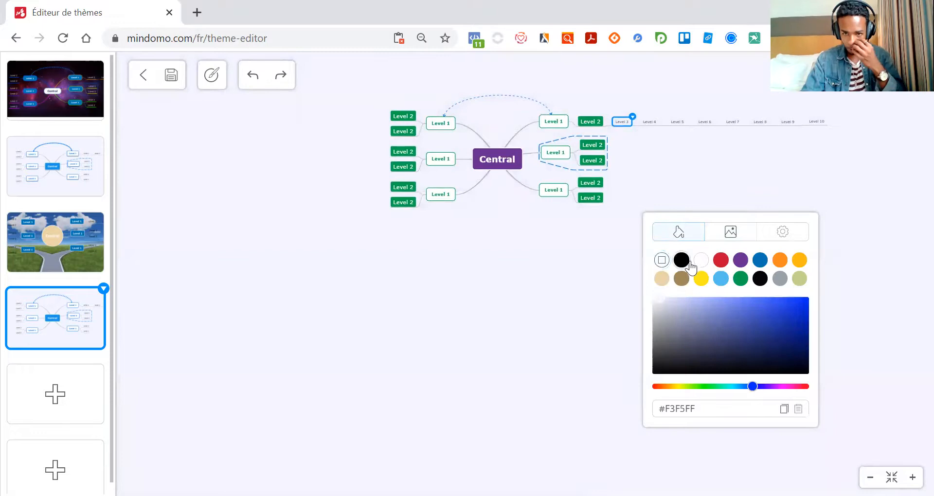
Put the crossroads image back on the plain theme background.
{"action": "left_click", "coordinate": [731, 231]}
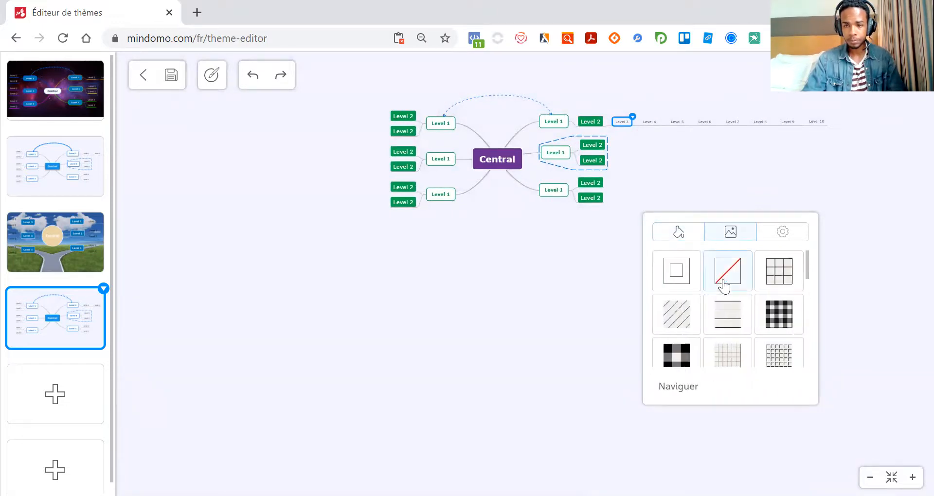
{"action": "scroll", "coordinate": [701, 362], "scroll_direction": "down", "scroll_amount": 3}
{"action": "left_click", "coordinate": [728, 286]}
{"action": "left_click", "coordinate": [491, 275]}
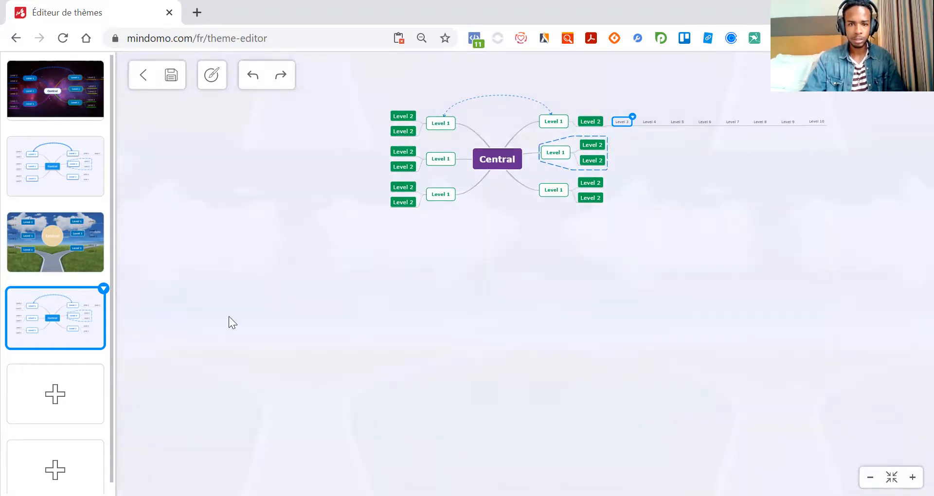
Switch to the existing crossroads theme without saving the modified new theme.
{"action": "scroll", "coordinate": [232, 315], "scroll_direction": "left", "scroll_amount": 3}
{"action": "scroll", "coordinate": [232, 316], "scroll_direction": "down", "scroll_amount": 5}
{"action": "scroll", "coordinate": [232, 315], "scroll_direction": "up", "scroll_amount": 8}
{"action": "scroll", "coordinate": [617, 235], "scroll_direction": "right", "scroll_amount": 9}
{"action": "scroll", "coordinate": [617, 235], "scroll_direction": "right", "scroll_amount": 3}
{"action": "left_click", "coordinate": [36, 261]}
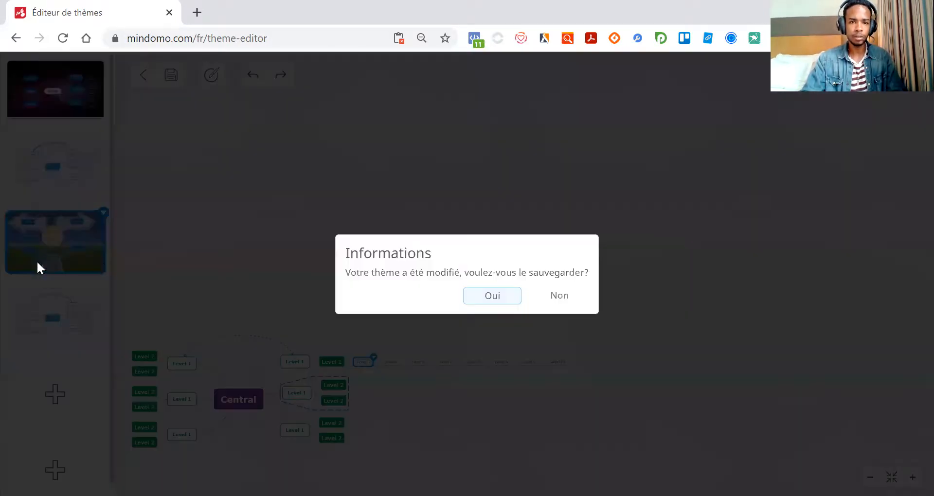
{"action": "left_click", "coordinate": [555, 296]}
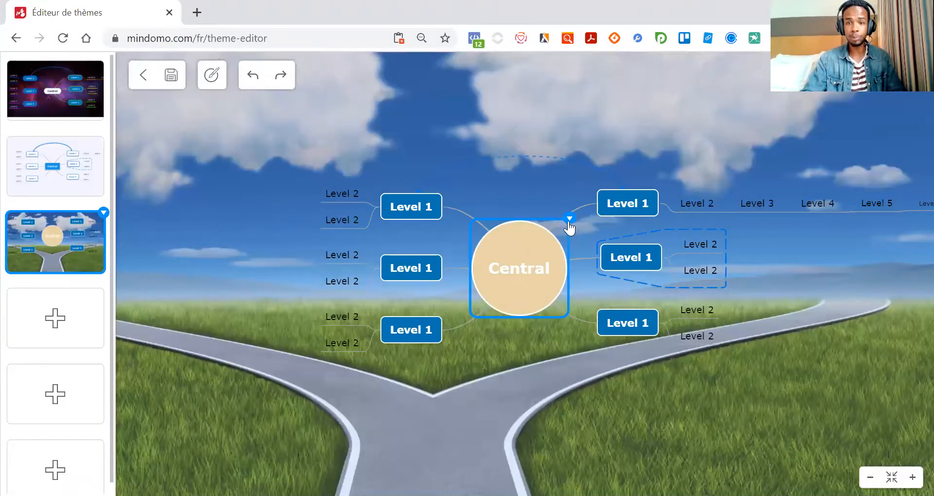
Try an ellipse shape on the crossroads theme's Central topic, then set it back to a circle.
{"action": "left_click", "coordinate": [569, 219]}
{"action": "left_click", "coordinate": [586, 204]}
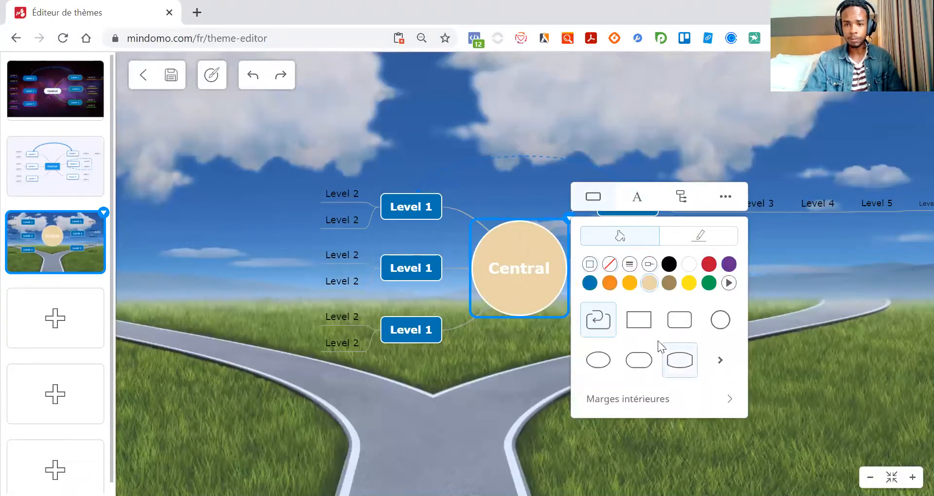
{"action": "left_click", "coordinate": [599, 360]}
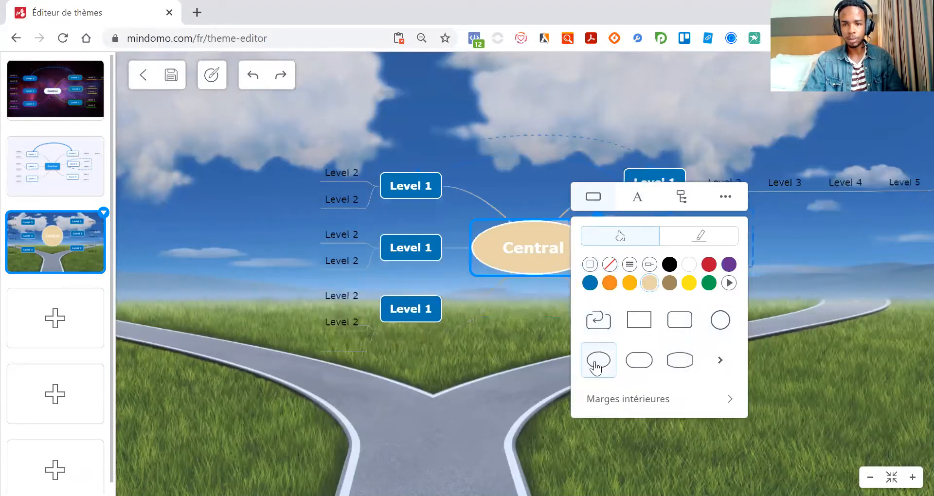
{"action": "left_click", "coordinate": [718, 321]}
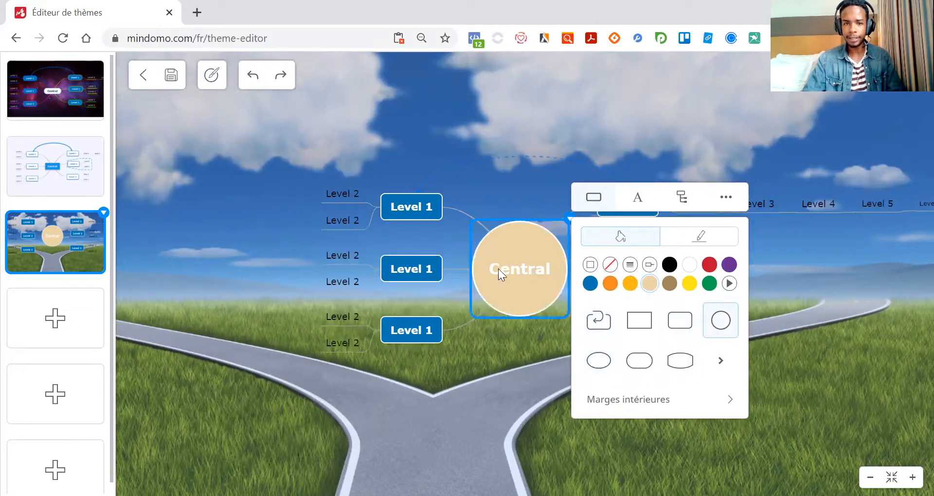
{"action": "left_click", "coordinate": [456, 268]}
Give the theme's Level 1 topics the shape with curved upper and lower edges, and save the theme.
{"action": "left_click", "coordinate": [661, 190]}
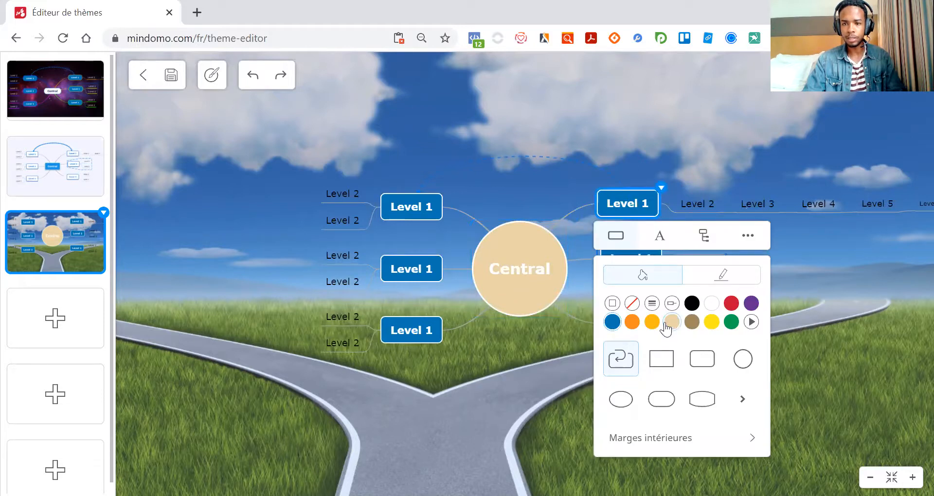
{"action": "left_click", "coordinate": [662, 361]}
{"action": "left_click", "coordinate": [700, 362]}
{"action": "left_click", "coordinate": [701, 404]}
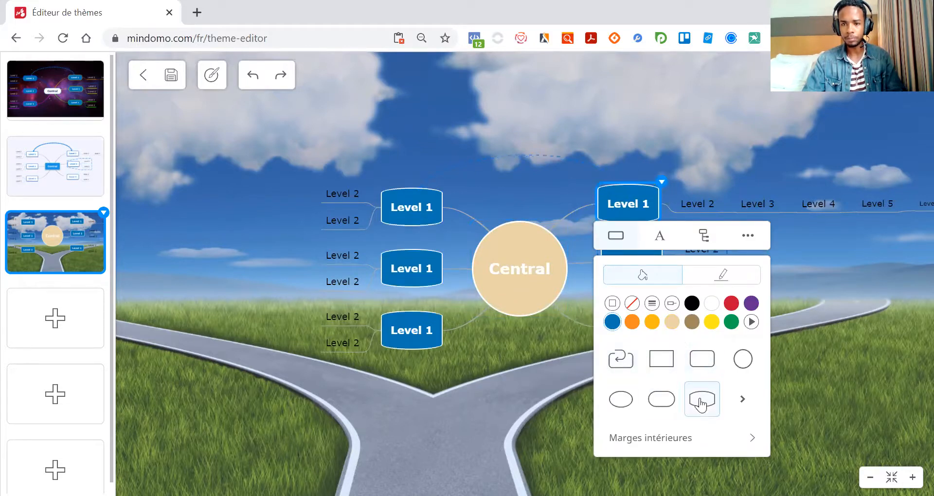
{"action": "left_click", "coordinate": [876, 326]}
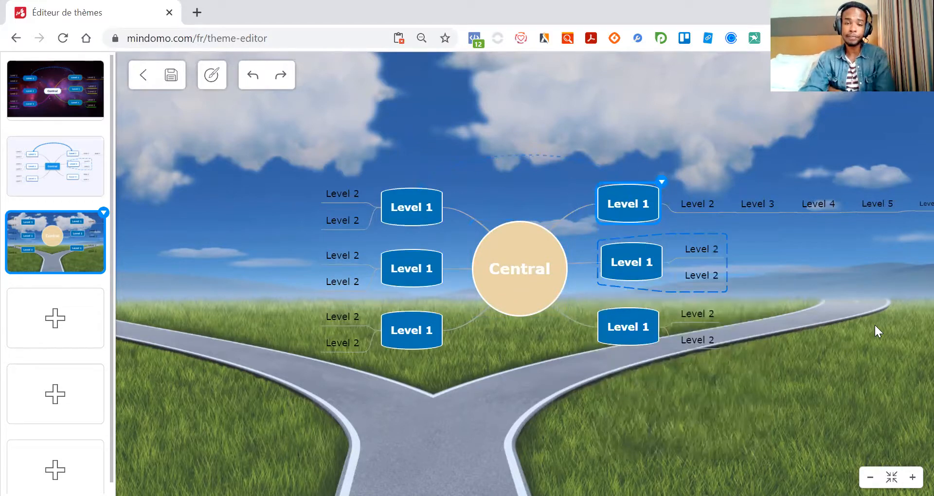
{"action": "left_click", "coordinate": [170, 75]}
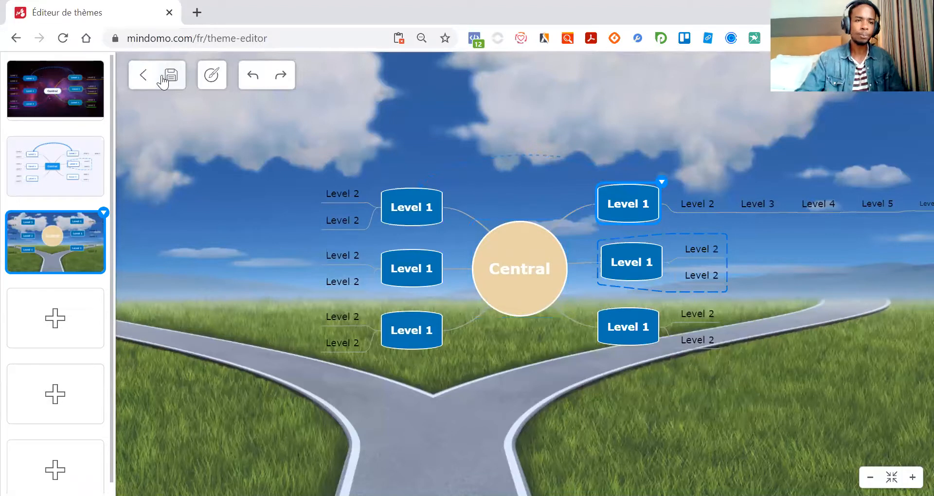
Leave the theme editor, return to the dashboard and start creating a new map.
{"action": "left_click", "coordinate": [145, 76]}
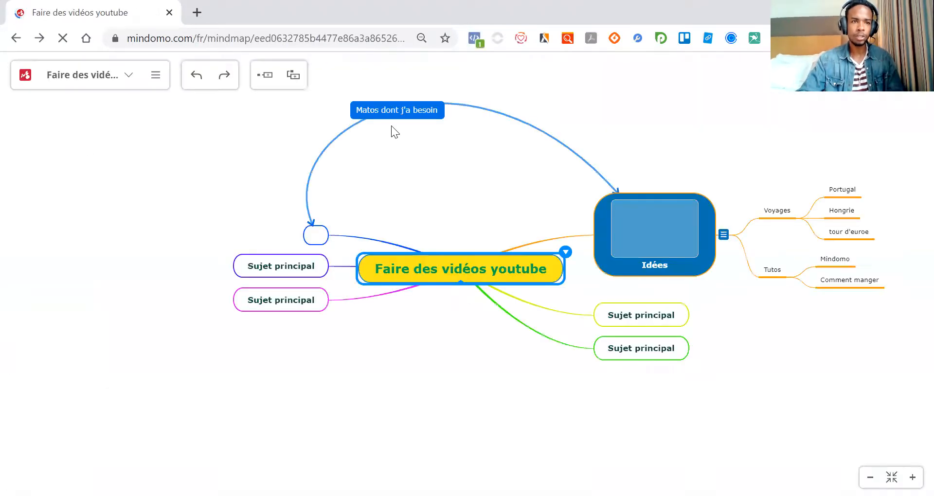
{"action": "left_click", "coordinate": [22, 84]}
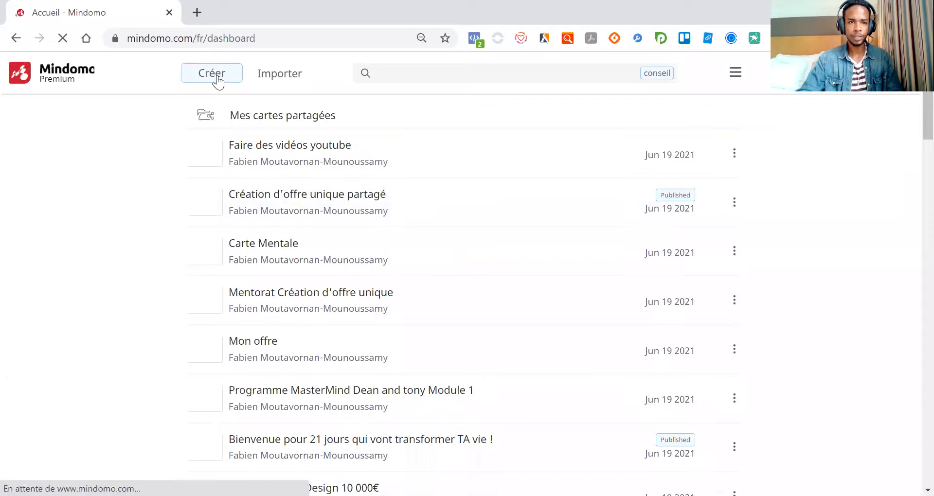
{"action": "left_click", "coordinate": [217, 76]}
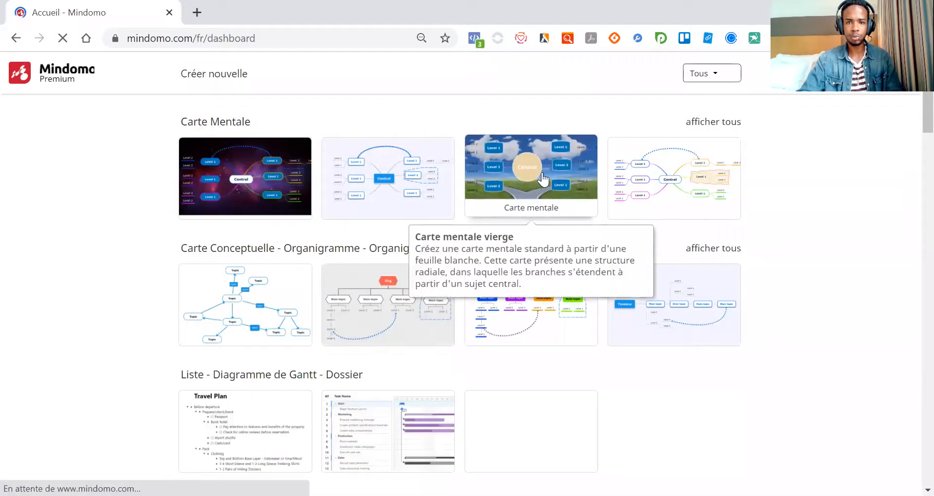
Create a new mind map from the blank map template with the crossroads theme.
{"action": "left_click", "coordinate": [543, 181]}
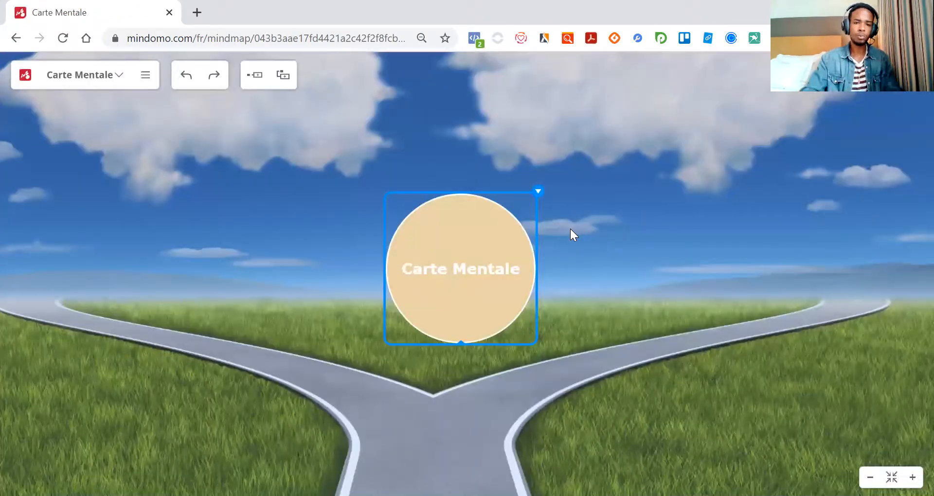
{"action": "double_click", "coordinate": [483, 263]}
{"action": "left_click", "coordinate": [562, 280]}
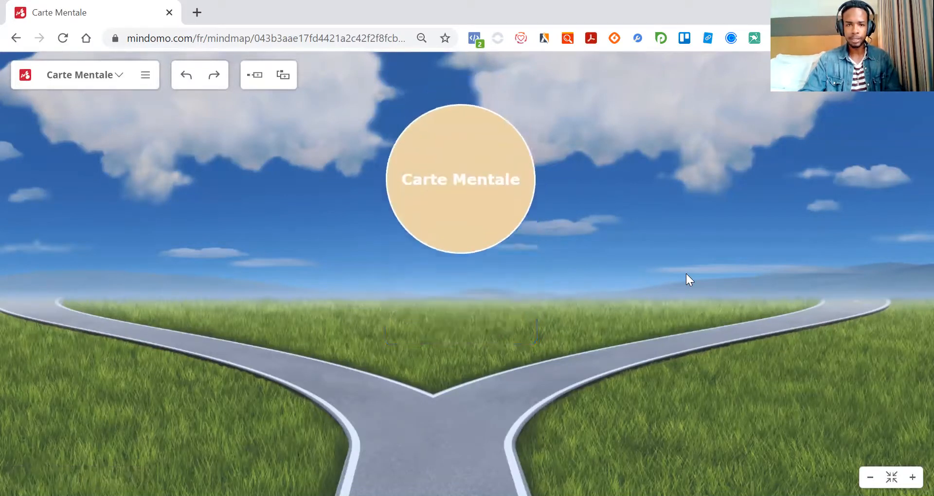
Add a main topic titled "Comment allez vous" and a second main topic with a subtopic, both with default text.
{"action": "left_click", "coordinate": [490, 211]}
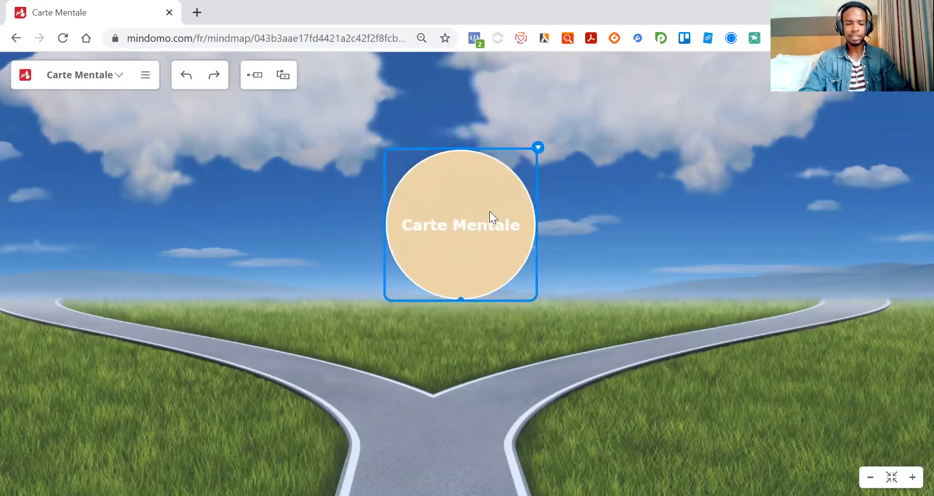
{"action": "key", "text": "Tab"}
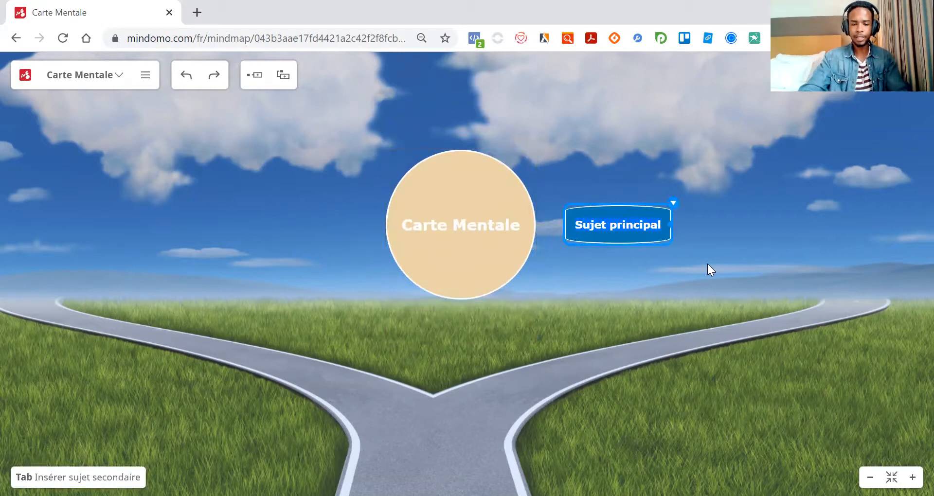
{"action": "type", "text": "Comment allez vous"}
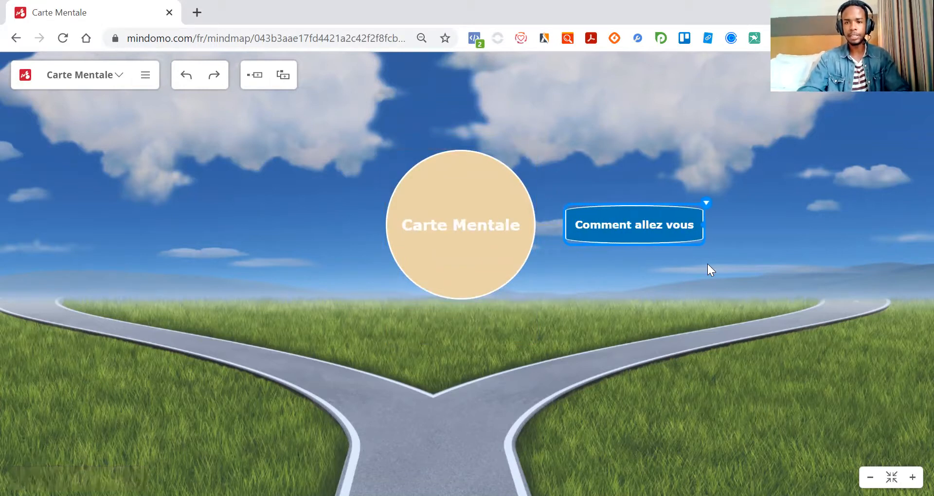
{"action": "key", "text": "Return"}
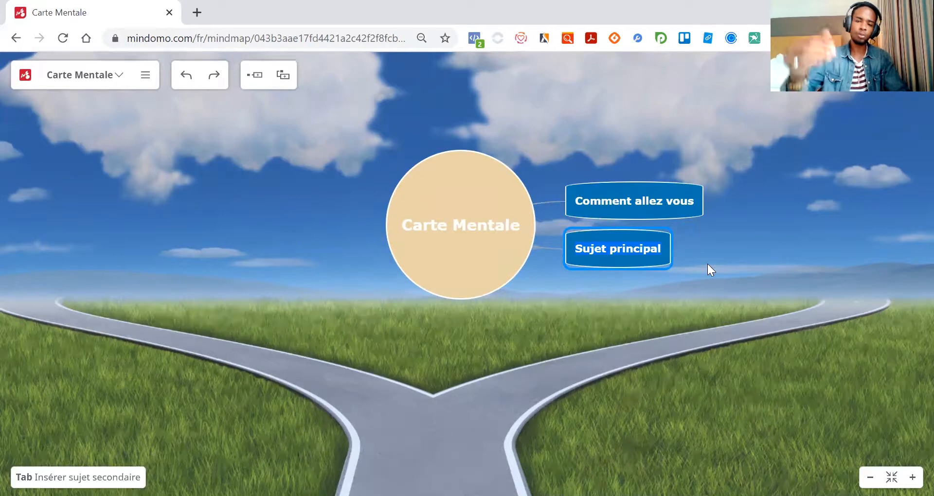
{"action": "key", "text": "Tab"}
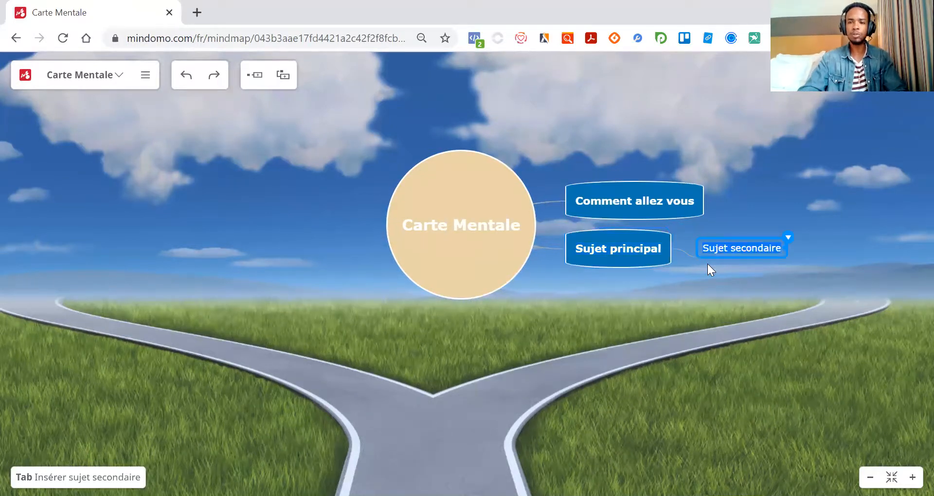
{"action": "left_click", "coordinate": [740, 318]}
{"action": "scroll", "coordinate": [409, 363], "scroll_direction": "down", "scroll_amount": 2}
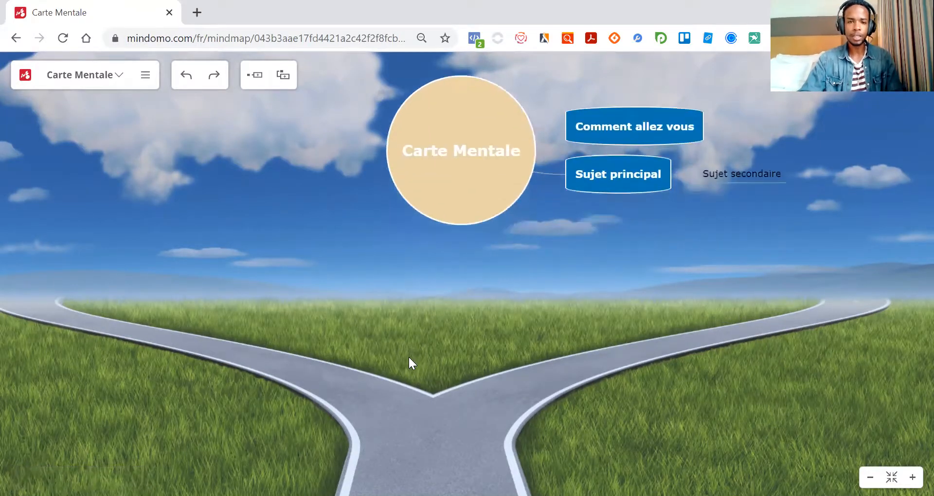
Rename the central topic as "vidéos youtube".
{"action": "scroll", "coordinate": [409, 359], "scroll_direction": "up", "scroll_amount": 3}
{"action": "left_click_drag", "start_coordinate": [486, 295], "coordinate": [330, 269]}
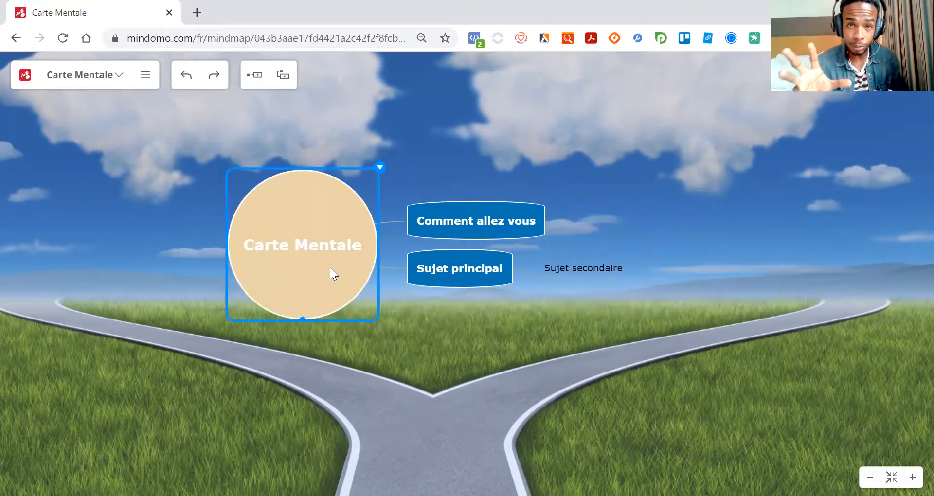
{"action": "left_click", "coordinate": [534, 326]}
{"action": "scroll", "coordinate": [534, 326], "scroll_direction": "down", "scroll_amount": 2}
{"action": "scroll", "coordinate": [535, 325], "scroll_direction": "up", "scroll_amount": 1}
{"action": "left_click", "coordinate": [291, 185]}
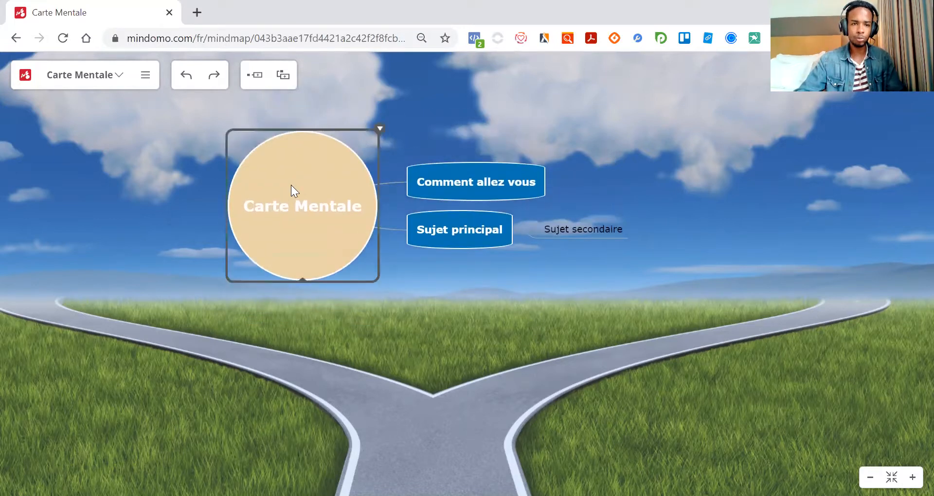
{"action": "left_click", "coordinate": [291, 204]}
{"action": "type", "text": "vidéos youtube"}
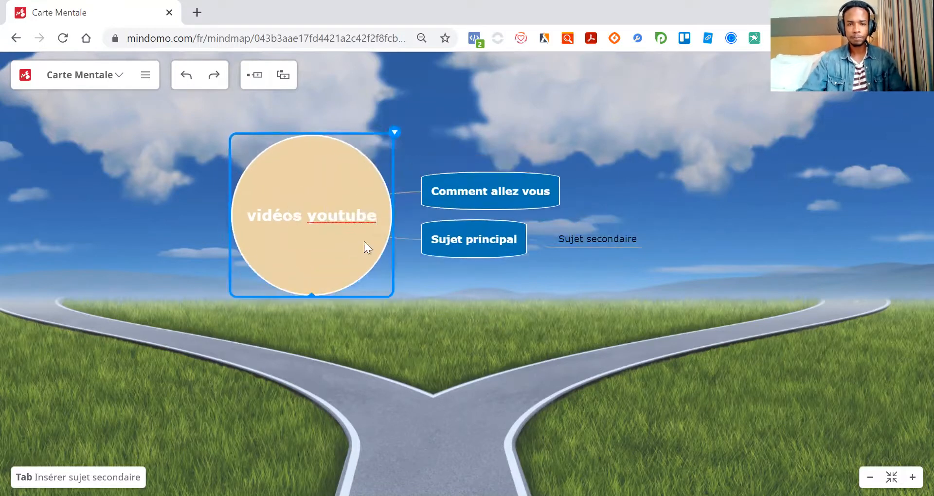
{"action": "left_click", "coordinate": [487, 313]}
Insert another main topic with default text in the empty area below the existing branches.
{"action": "scroll", "coordinate": [488, 312], "scroll_direction": "down", "scroll_amount": 2}
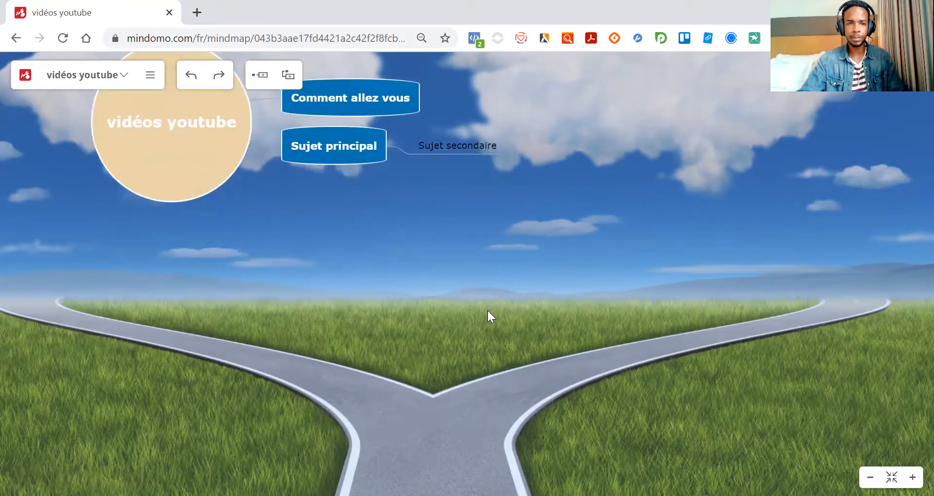
{"action": "right_click", "coordinate": [354, 299]}
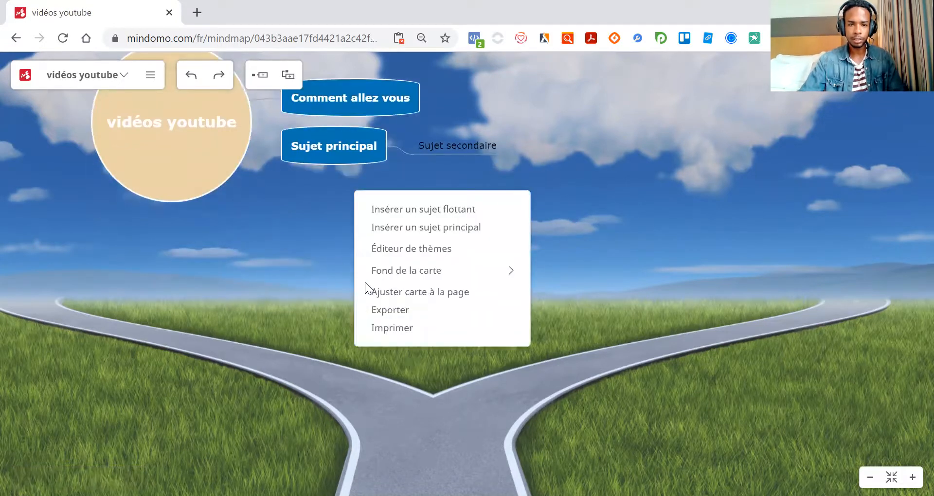
{"action": "left_click", "coordinate": [456, 236]}
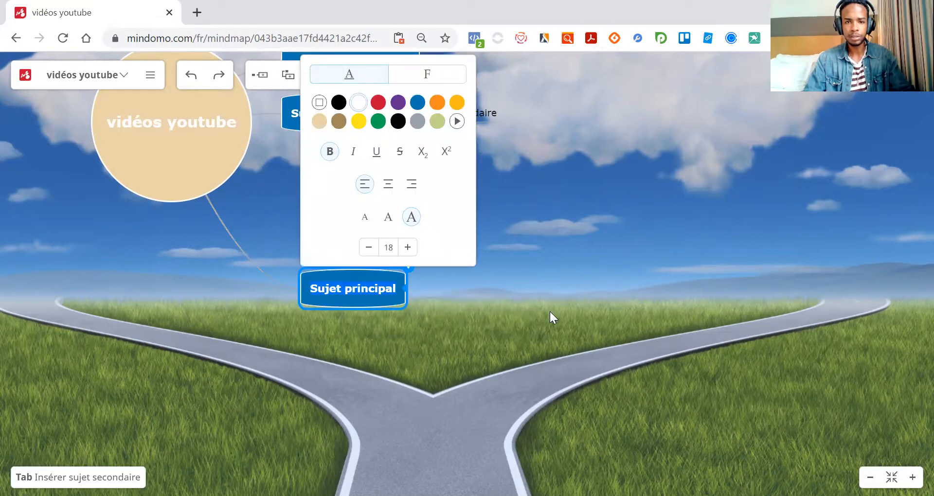
{"action": "left_click", "coordinate": [550, 312]}
Insert a floating topic on the grass area of the map and title it "Instagram".
{"action": "right_click", "coordinate": [550, 311]}
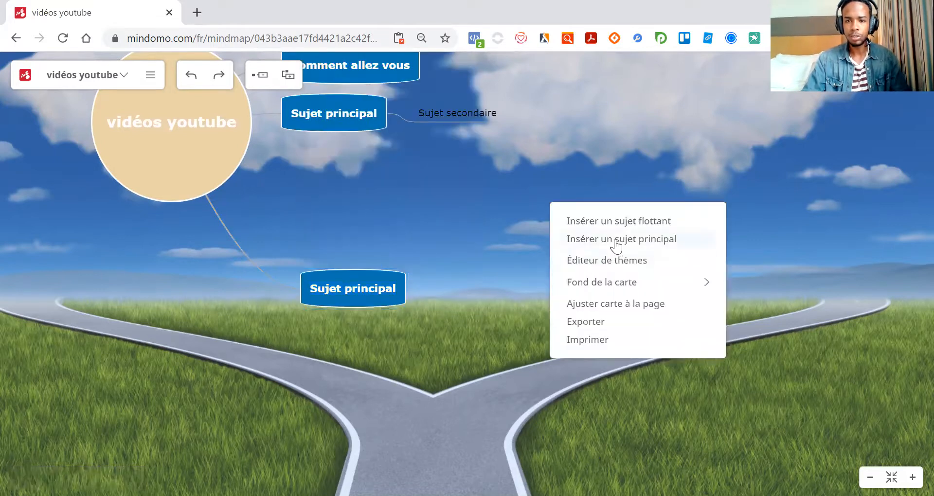
{"action": "left_click", "coordinate": [643, 221]}
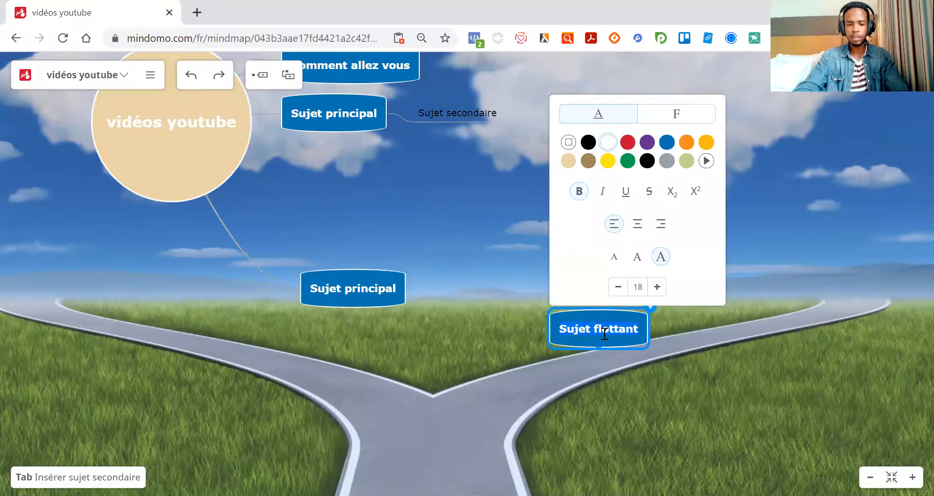
{"action": "type", "text": "Instagr"}
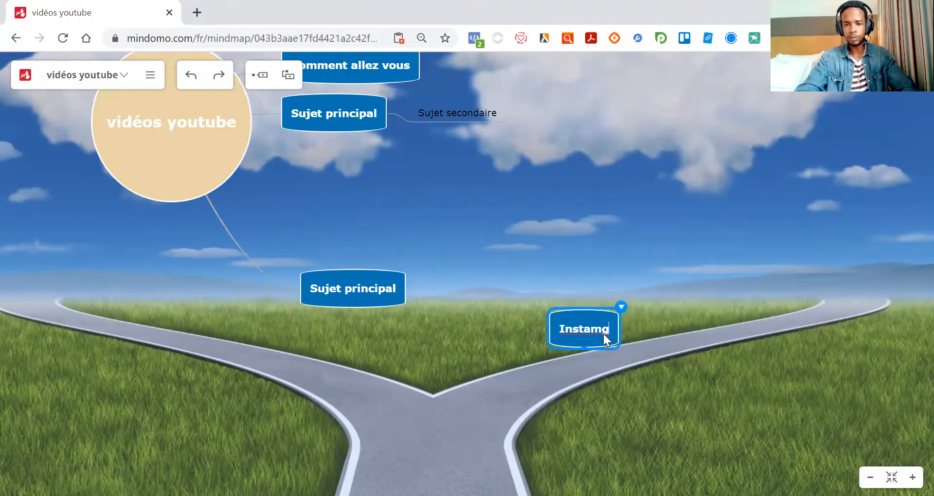
{"action": "type", "text": "am"}
Add the subtopic "Idées de poste" to Instagram, and give it a child subtopic with default text.
{"action": "key", "text": "Tab"}
{"action": "type", "text": "Pe"}
{"action": "key", "text": "BackSpace"}
{"action": "key", "text": "BackSpace"}
{"action": "type", "text": "I"}
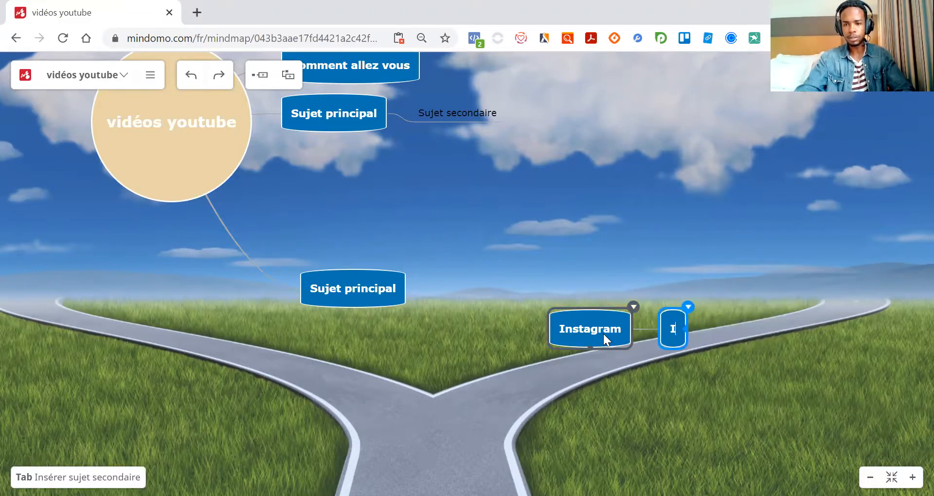
{"action": "type", "text": "dées de poste"}
{"action": "key", "text": "Tab"}
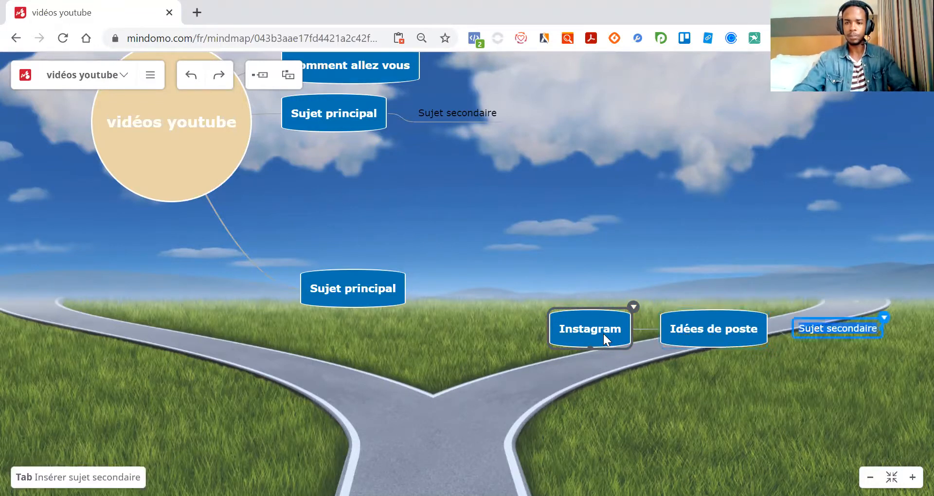
{"action": "left_click", "coordinate": [594, 388]}
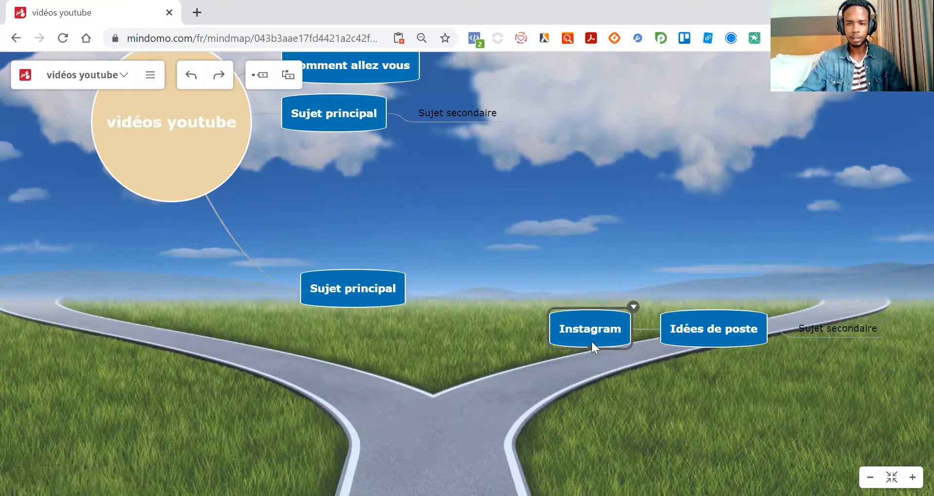
Move the floating Instagram topic with its branch farther away from the central topic's branches.
{"action": "left_click_drag", "start_coordinate": [591, 341], "coordinate": [592, 235]}
{"action": "left_click_drag", "start_coordinate": [592, 182], "coordinate": [885, 410]}
{"action": "left_click_drag", "start_coordinate": [708, 353], "coordinate": [909, 447]}
{"action": "left_click_drag", "start_coordinate": [676, 336], "coordinate": [863, 392]}
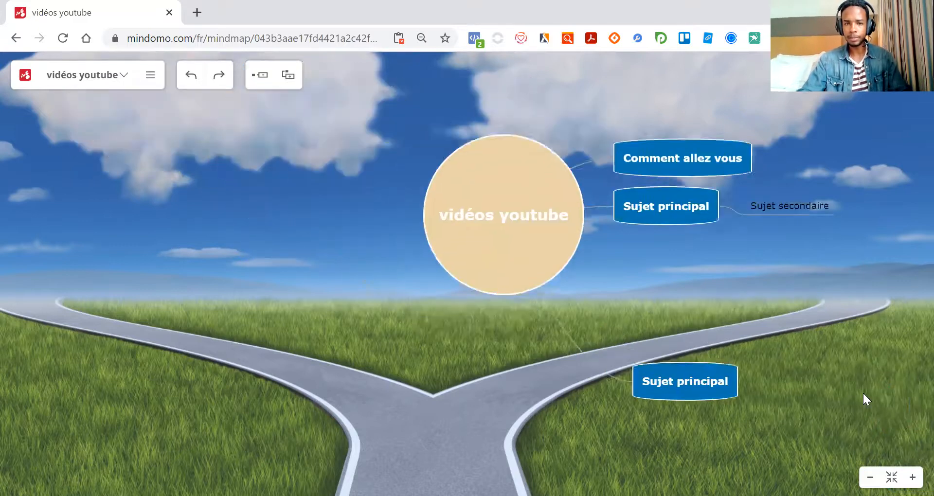
{"action": "scroll", "coordinate": [462, 270], "scroll_direction": "down", "scroll_amount": 7}
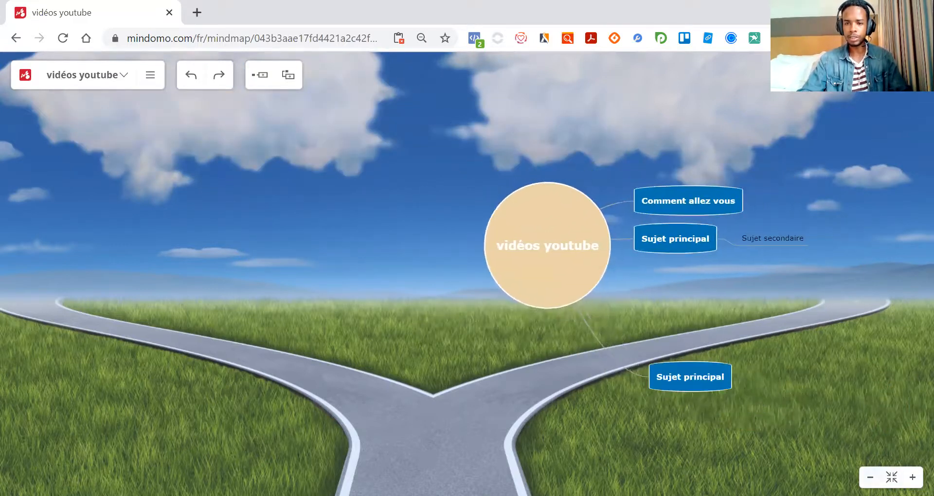
{"action": "left_click_drag", "start_coordinate": [779, 402], "coordinate": [837, 443]}
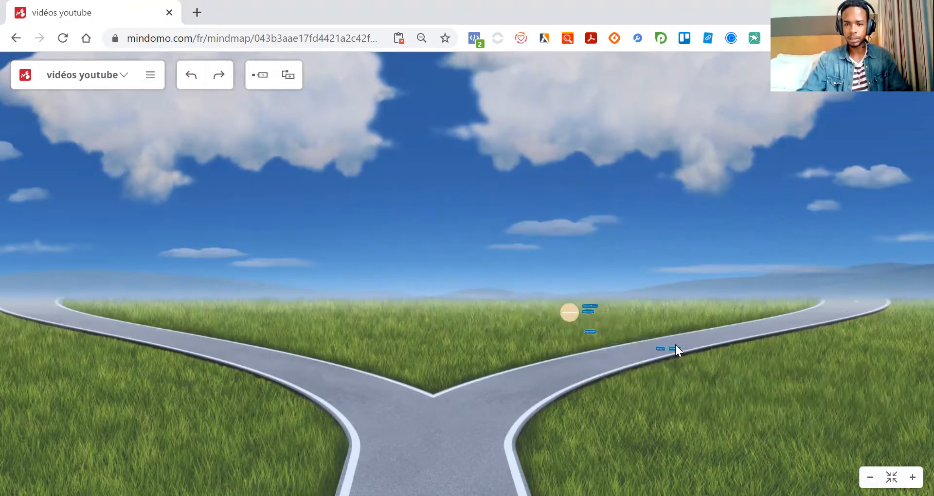
{"action": "scroll", "coordinate": [754, 387], "scroll_direction": "up", "scroll_amount": 8}
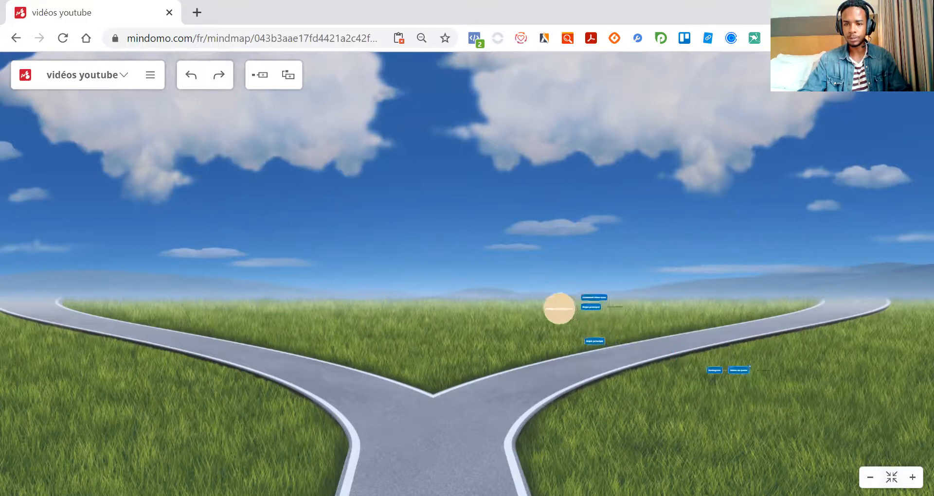
{"action": "scroll", "coordinate": [584, 324], "scroll_direction": "up", "scroll_amount": 5}
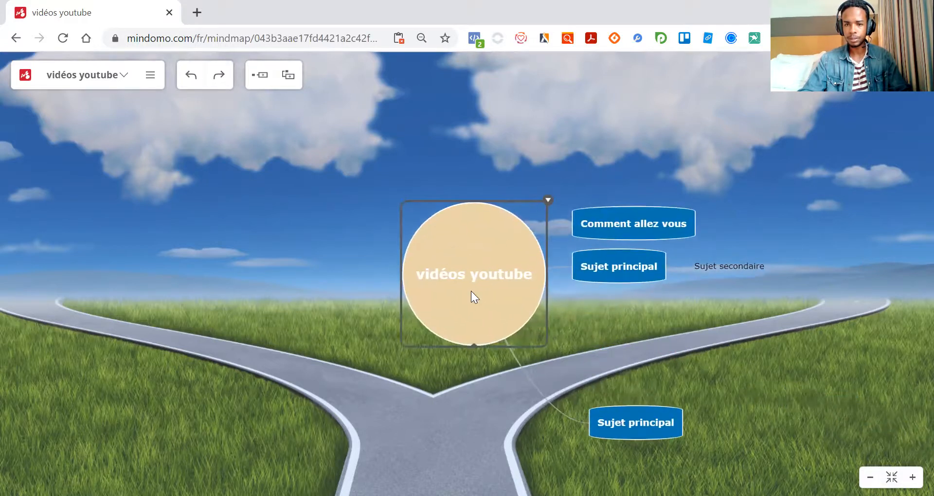
{"action": "left_click_drag", "start_coordinate": [602, 338], "coordinate": [289, 138]}
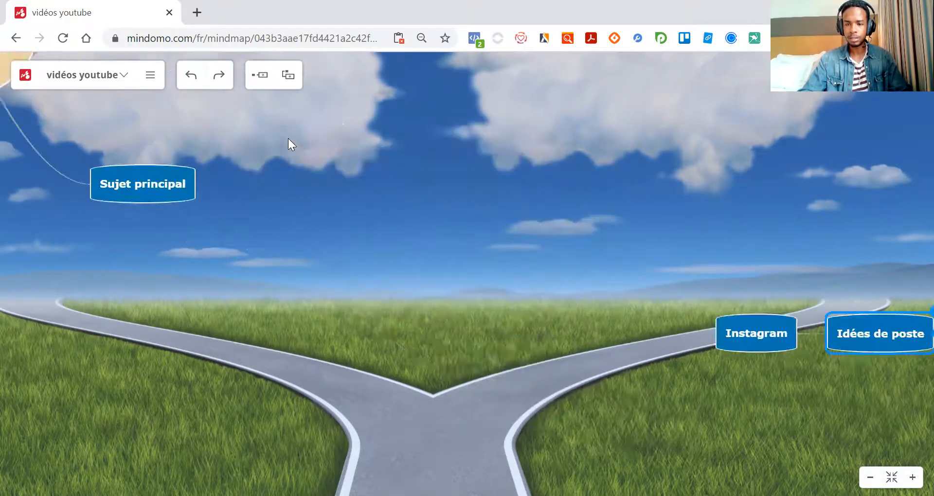
Detach the "Idées de poste" topic and its subtopic from Instagram, and narrow the Instagram topic's box.
{"action": "left_click_drag", "start_coordinate": [502, 229], "coordinate": [325, 185]}
{"action": "left_click_drag", "start_coordinate": [477, 236], "coordinate": [237, 147]}
{"action": "left_click_drag", "start_coordinate": [410, 236], "coordinate": [357, 162]}
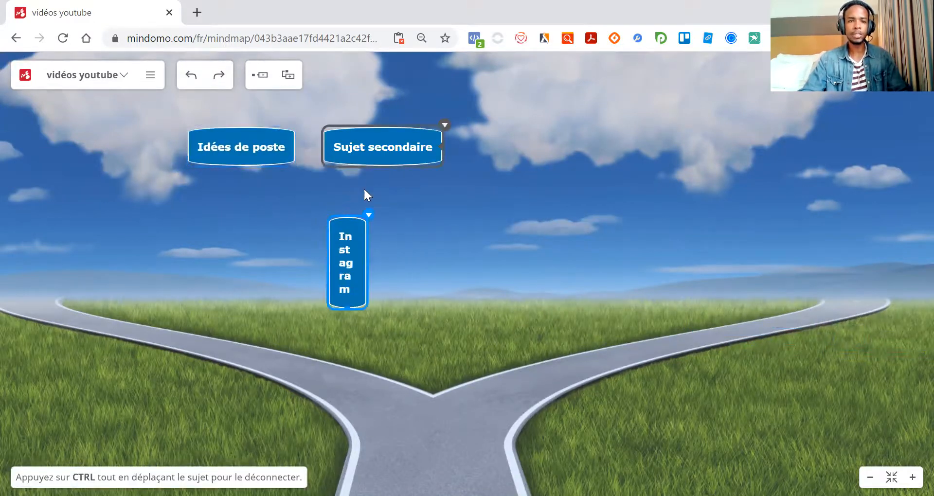
Open the Instagram topic's options for adding text, links, multimedia and connections.
{"action": "left_click", "coordinate": [368, 214]}
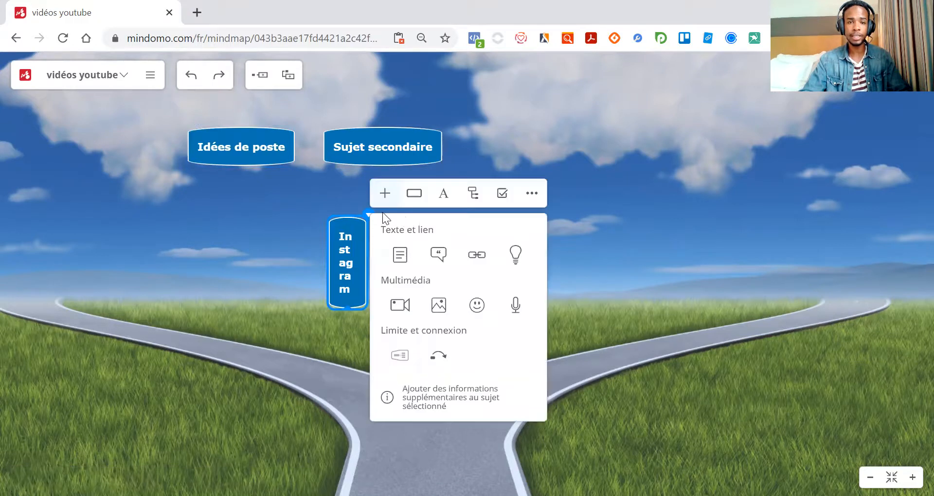